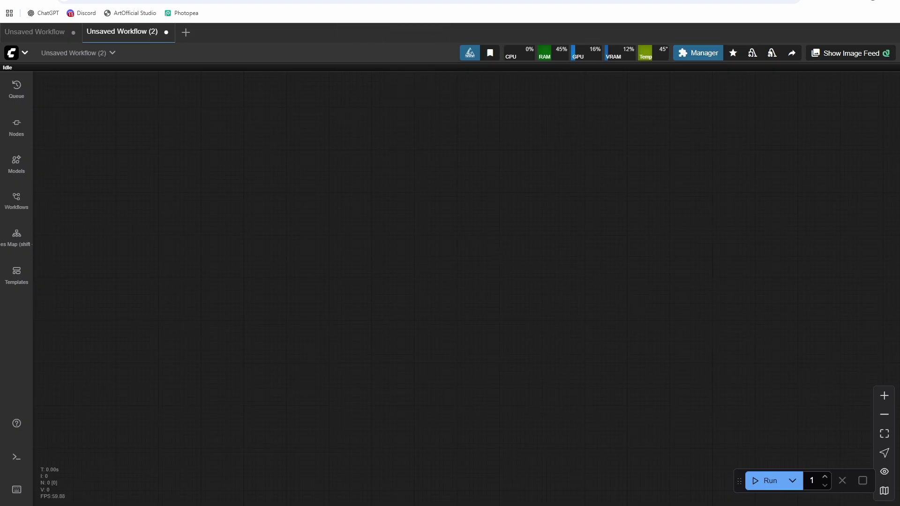
Switch to Photopea and create a new 1280 × 720 px project from the Youtube Thumbnail preset
left_click(385, 0)
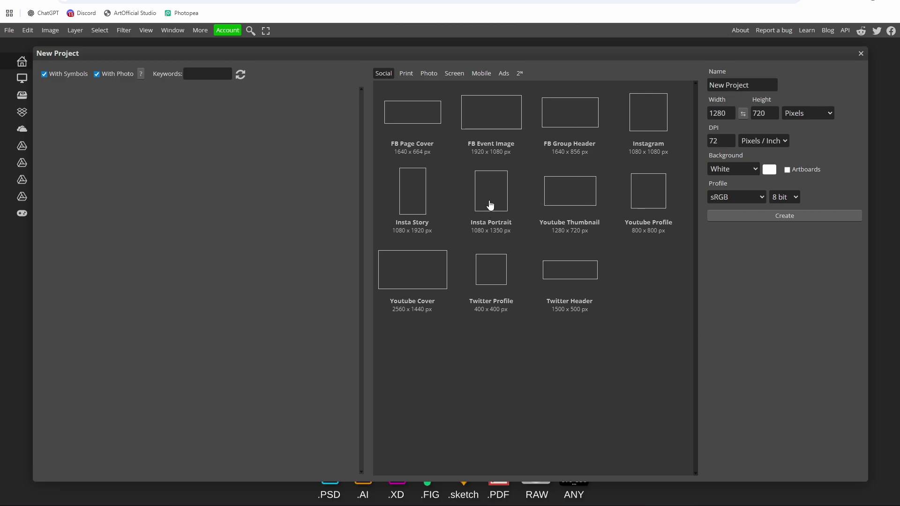
double_click(568, 200)
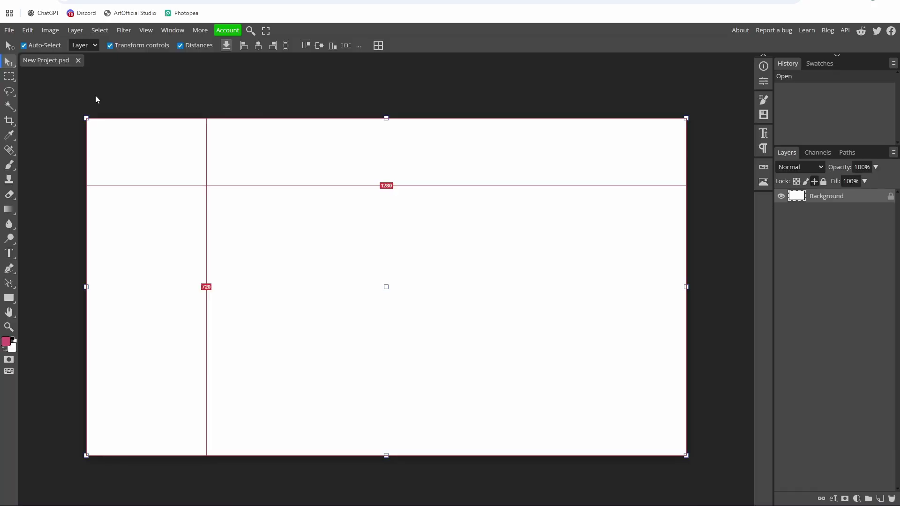
left_click(209, 91)
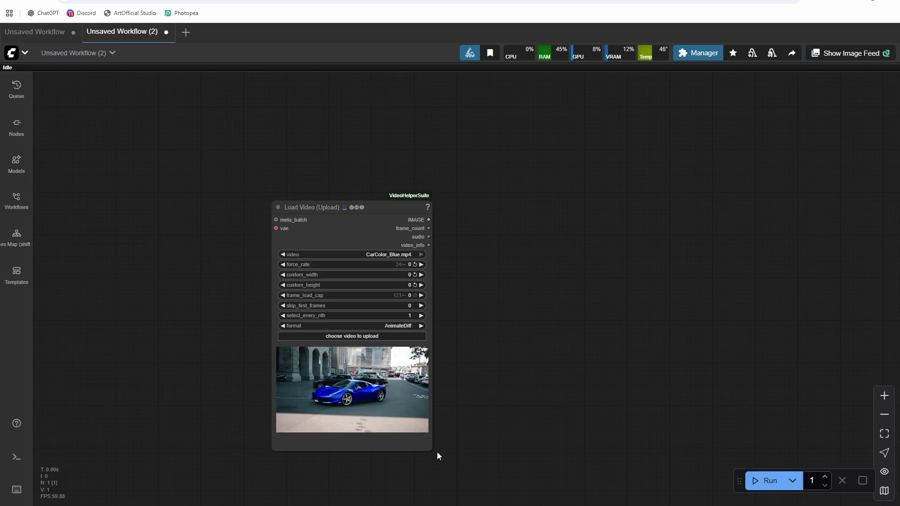
Switch to ComfyUI and arrange the Load Video (Upload) node holding CarColor_Blue.mp4 on the canvas
left_click_drag(437, 452, 481, 498)
left_click_drag(410, 208, 345, 135)
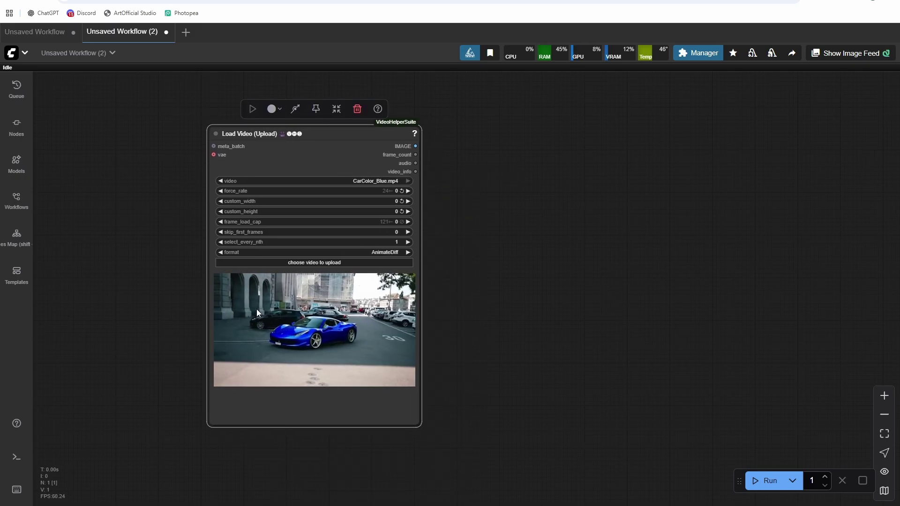
Return to Photopea and stretch the placed car frame vertically to fill the full canvas height
mouse_move(394, 1)
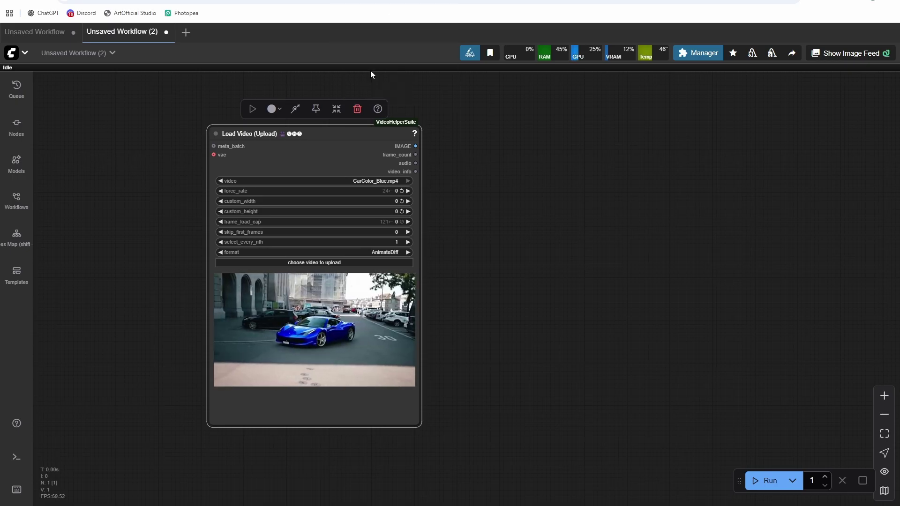
left_click(394, 1)
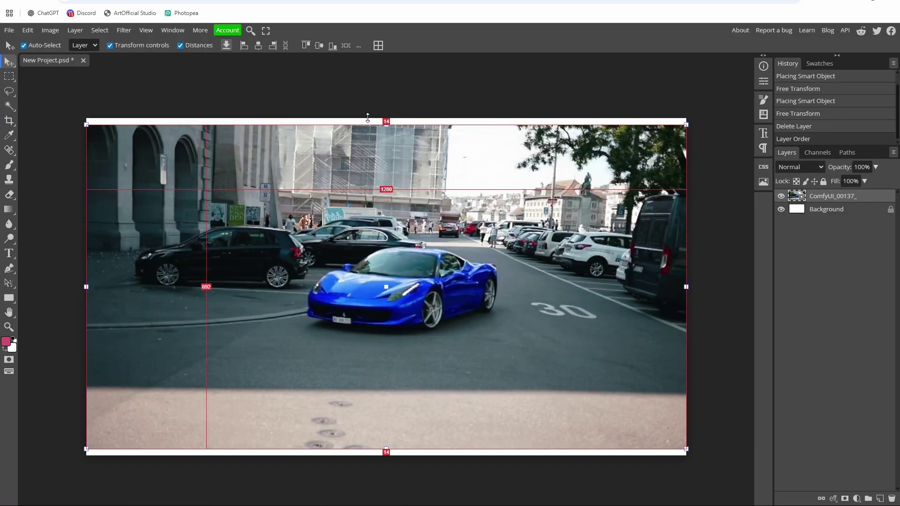
left_click_drag(387, 124, 386, 119)
left_click_drag(388, 447, 387, 455)
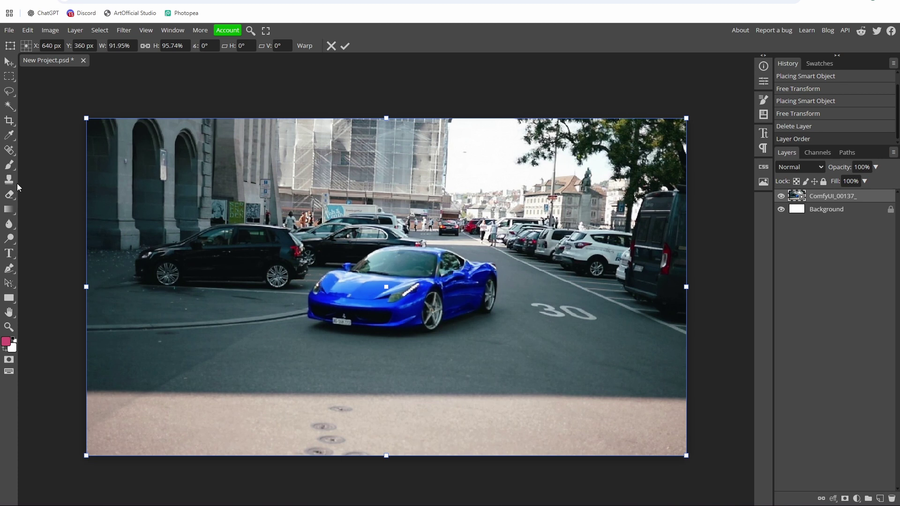
Draw a large rectangle shape over the area around the blue car and fill it with white
left_click(9, 298)
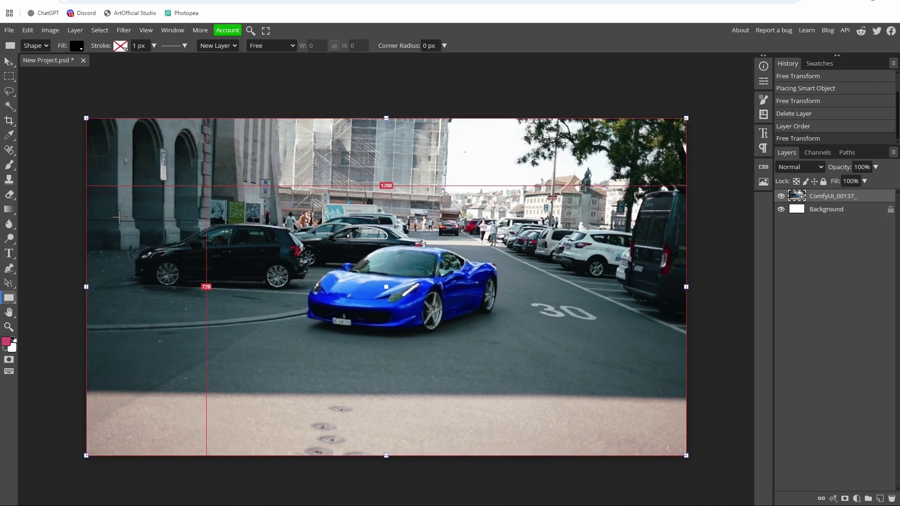
left_click_drag(117, 186, 648, 375)
left_click(10, 347)
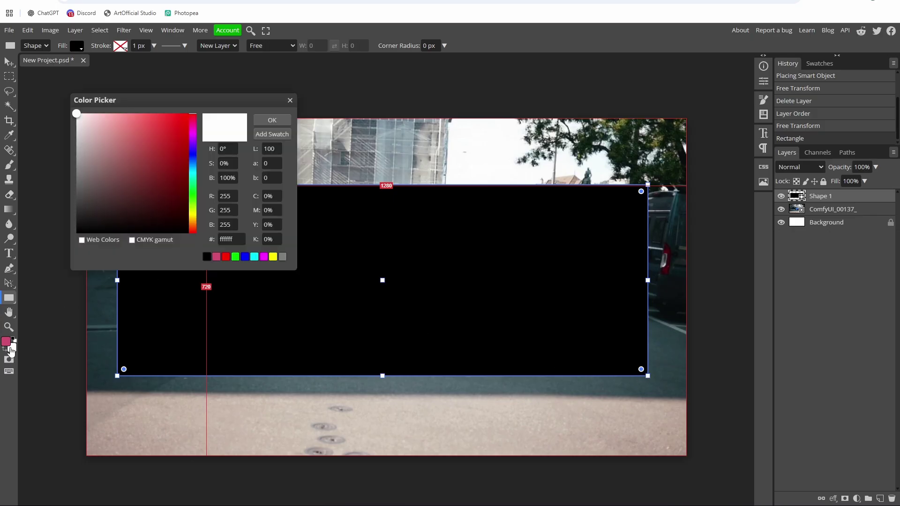
left_click(270, 121)
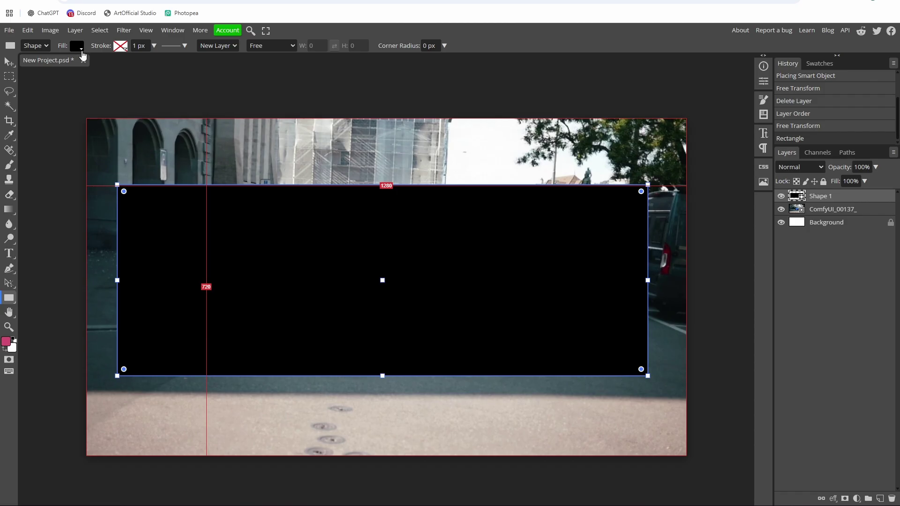
left_click(82, 52)
left_click(156, 103)
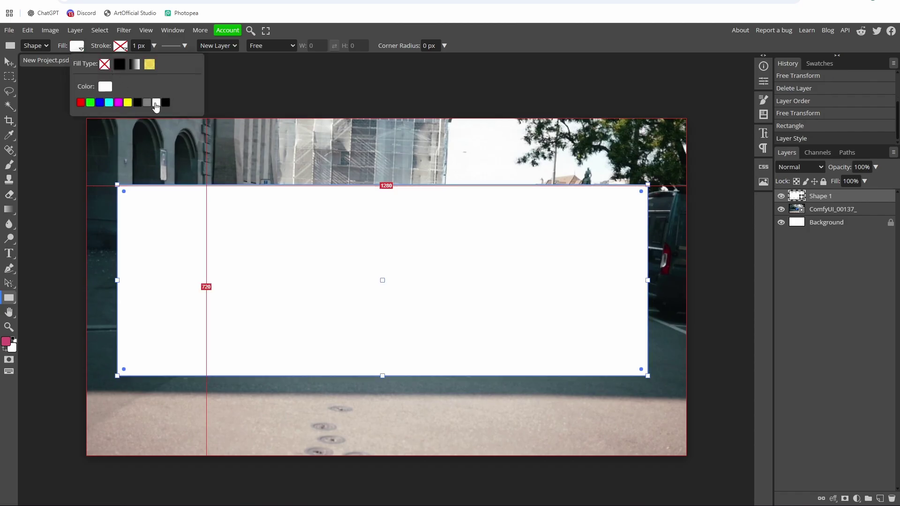
left_click(552, 91)
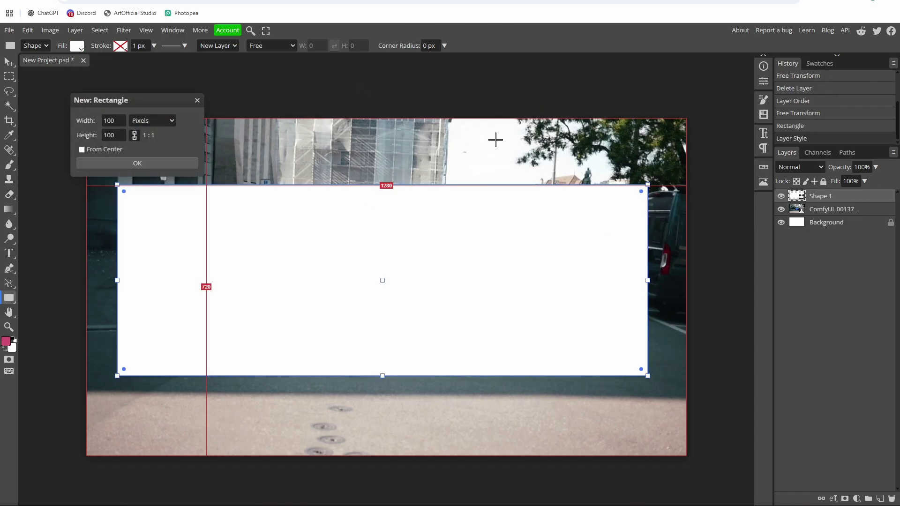
left_click(197, 101)
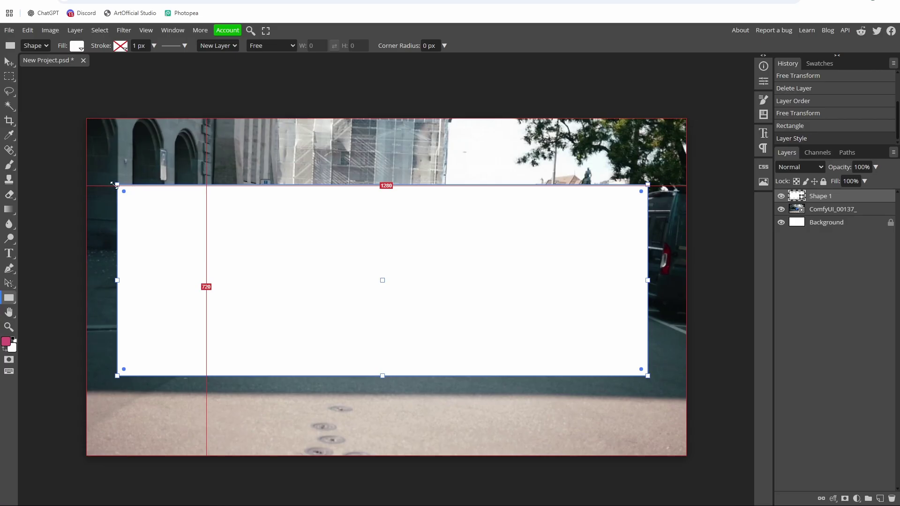
Resize the white rectangle to span the full canvas width, covering the band the car drives through
left_click_drag(115, 184, 86, 166)
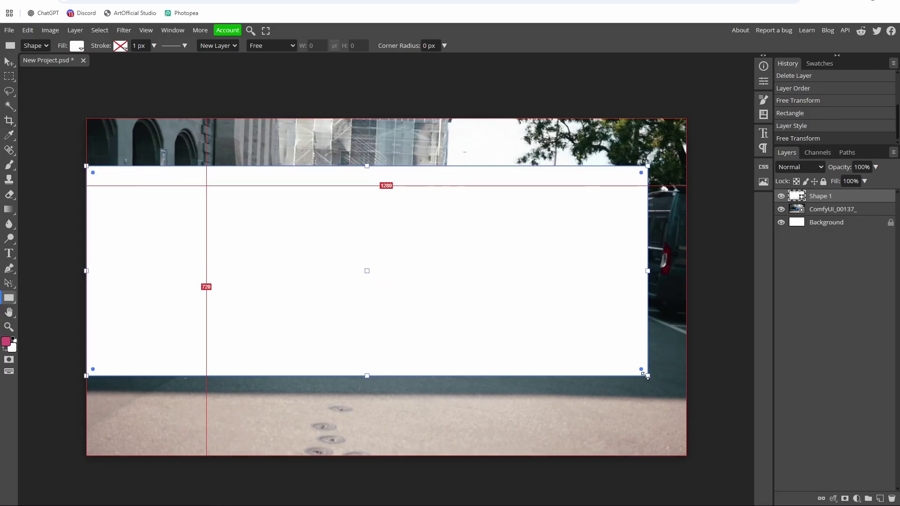
left_click_drag(645, 375, 687, 390)
left_click_drag(86, 166, 86, 185)
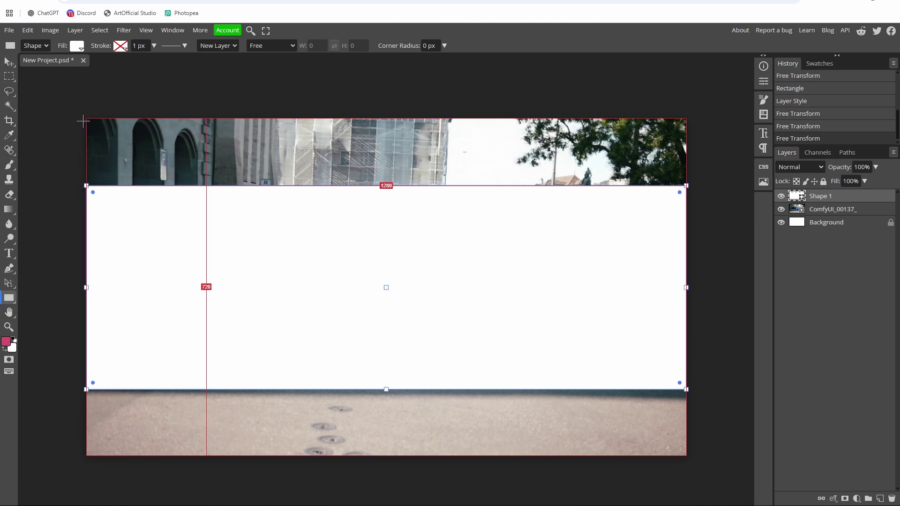
Draw a second rectangle covering the entire canvas and fill it with black
left_click_drag(86, 117, 687, 455)
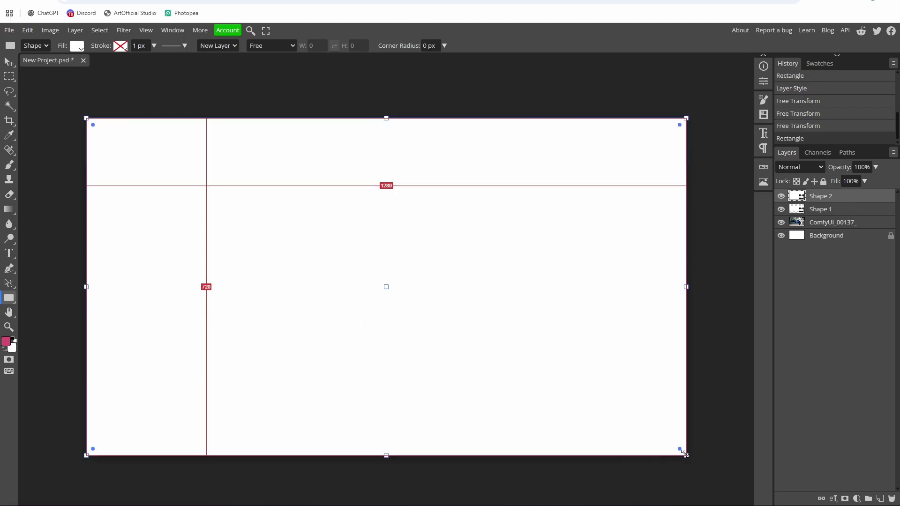
left_click(13, 348)
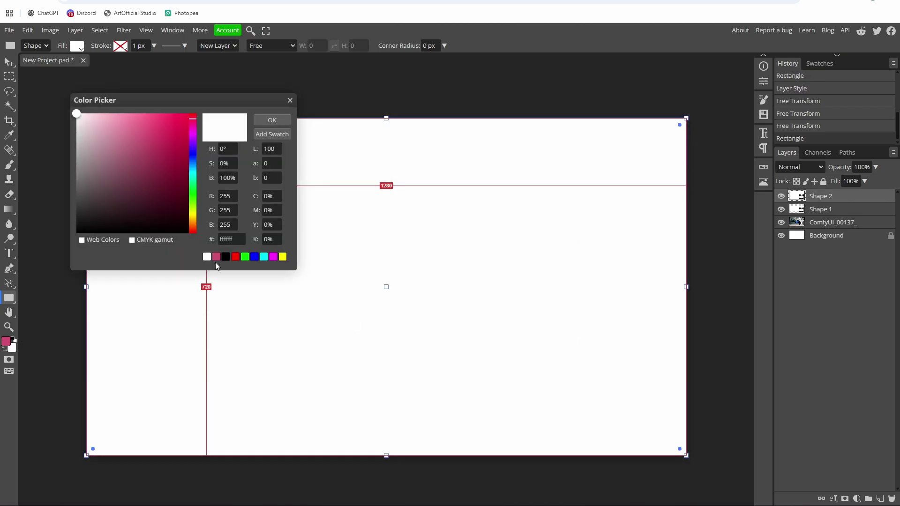
left_click(223, 258)
left_click(76, 49)
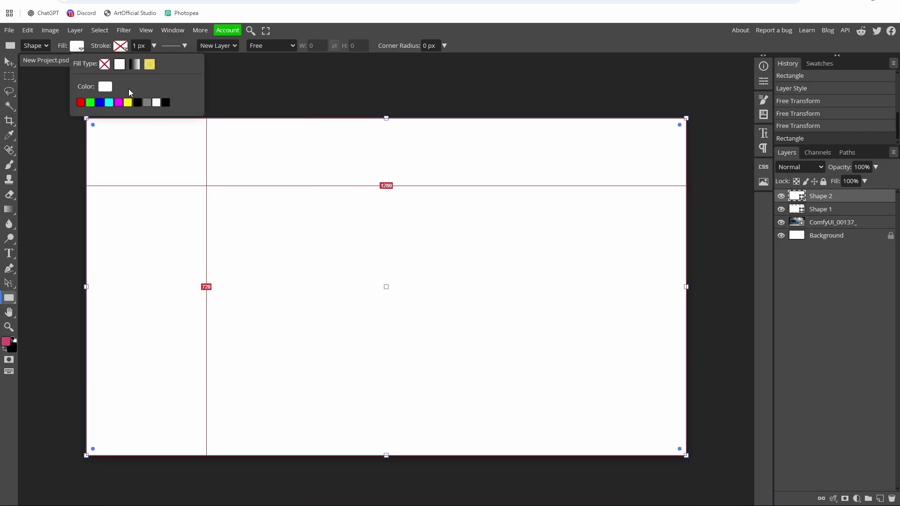
left_click(166, 103)
left_click(479, 110)
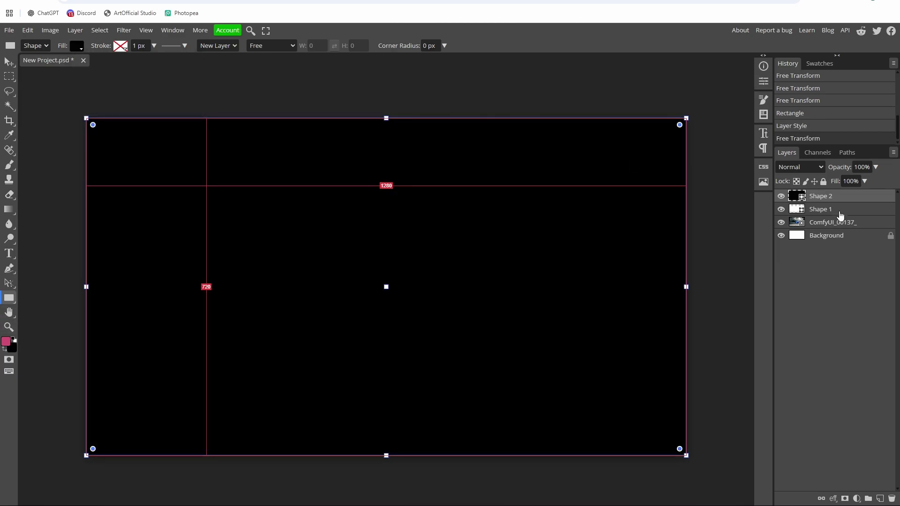
Move the white Shape 1 layer above the black Shape 2 layer and deselect the shapes
left_click_drag(841, 215, 843, 196)
left_click(409, 74)
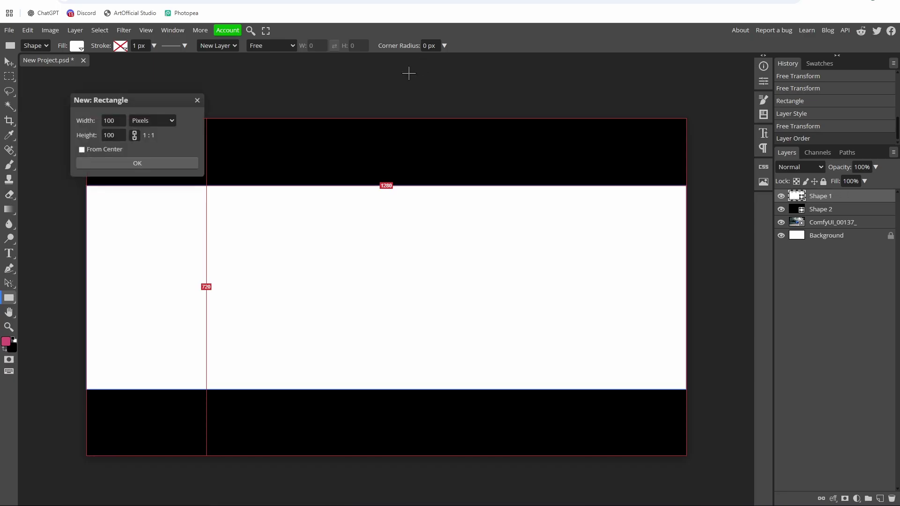
left_click(198, 101)
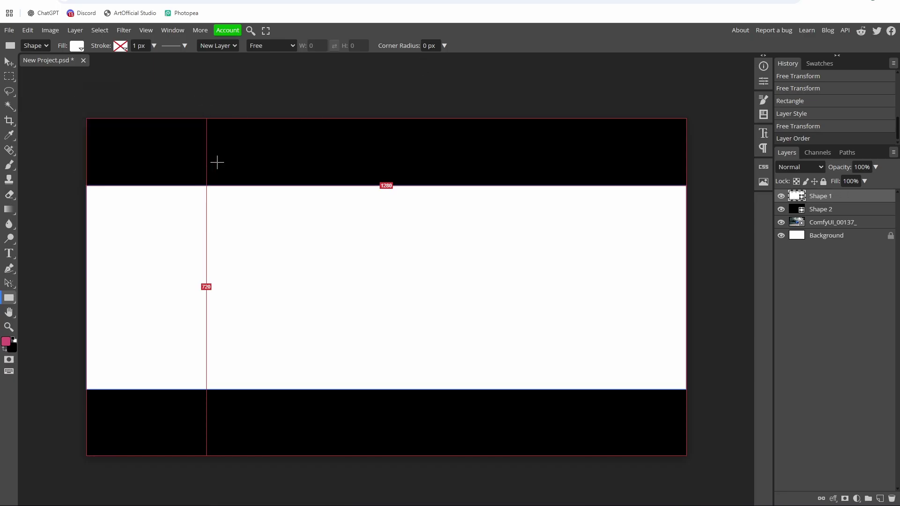
left_click(9, 62)
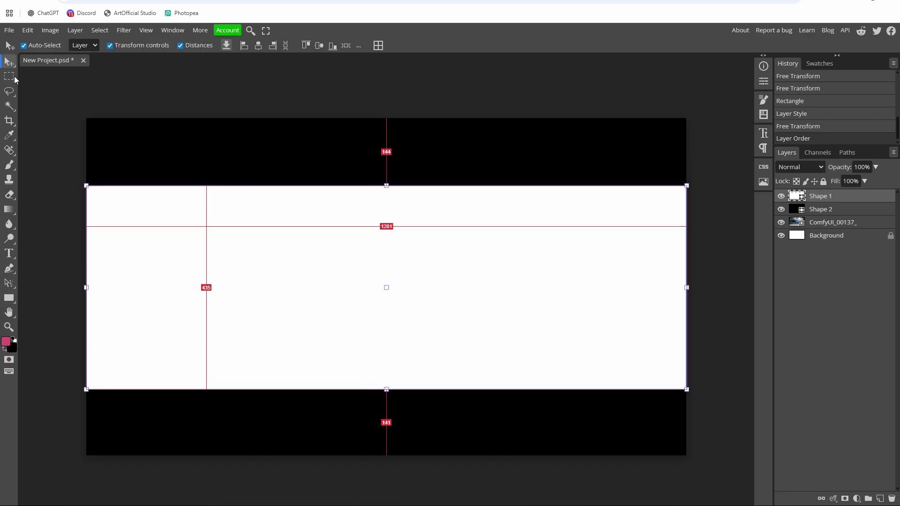
Export the black-and-white mask as a 1280 × 720 PNG named ImageCarMask
left_click(9, 31)
mouse_move(58, 171)
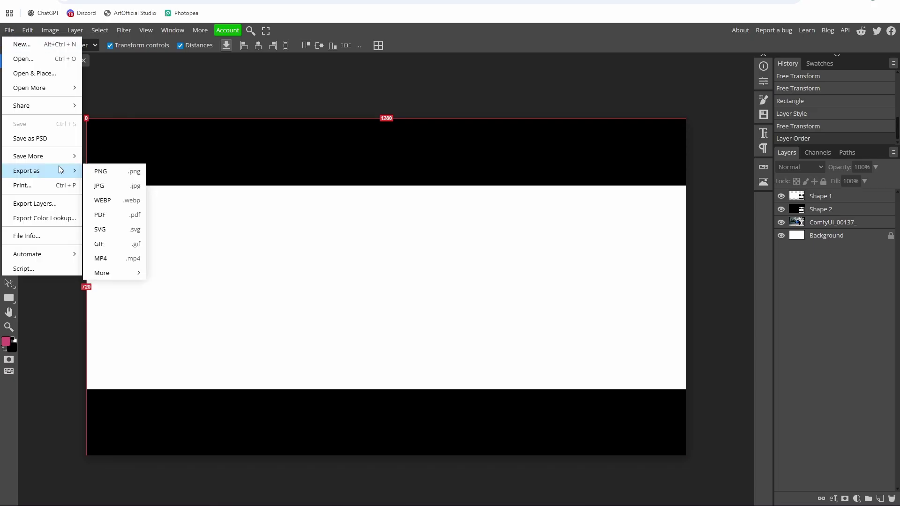
left_click(96, 172)
triple_click(345, 134)
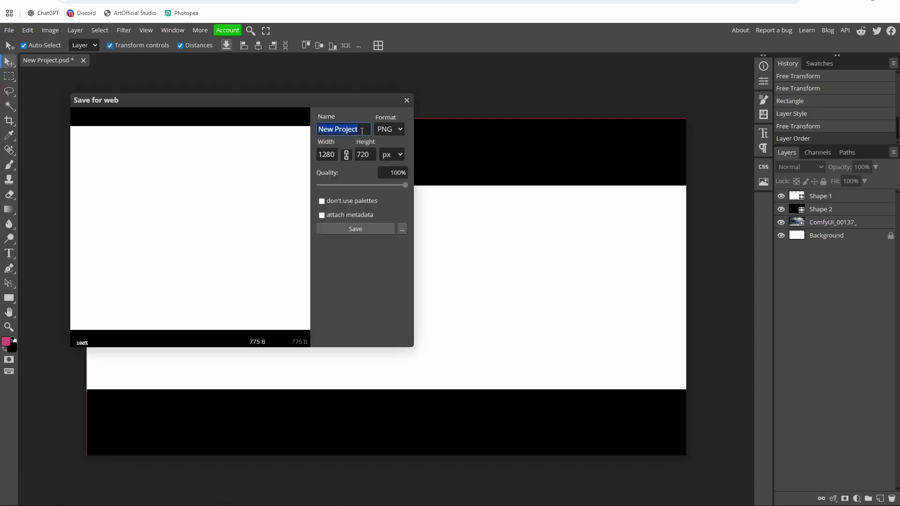
type("m")
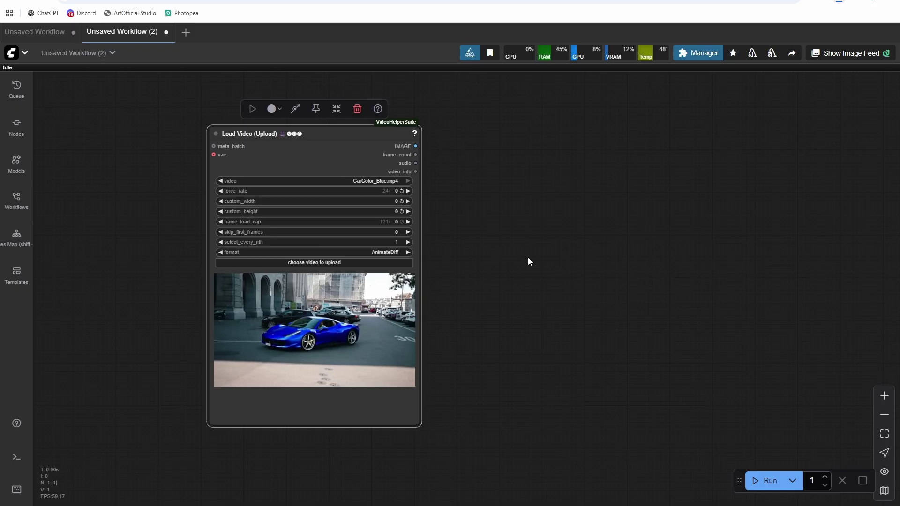
scroll(528, 257, "down", 2)
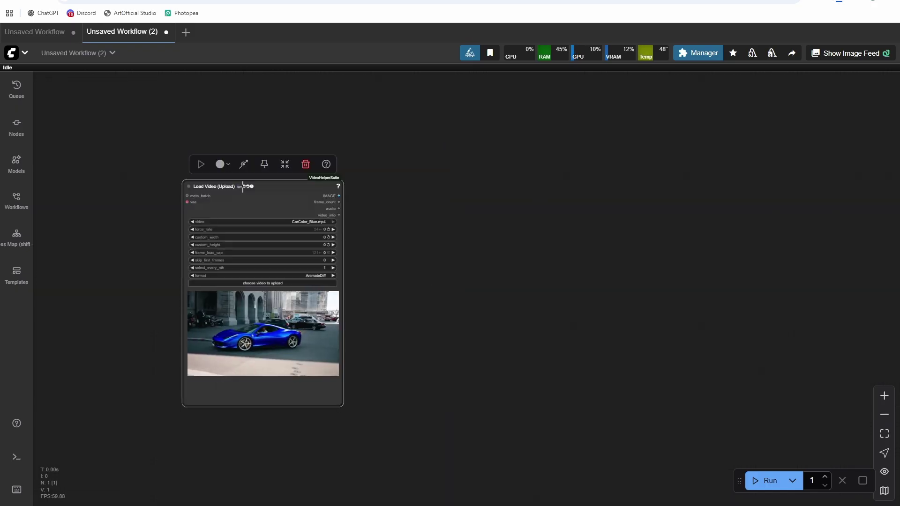
scroll(258, 186, "up", 1)
left_click_drag(258, 186, 206, 179)
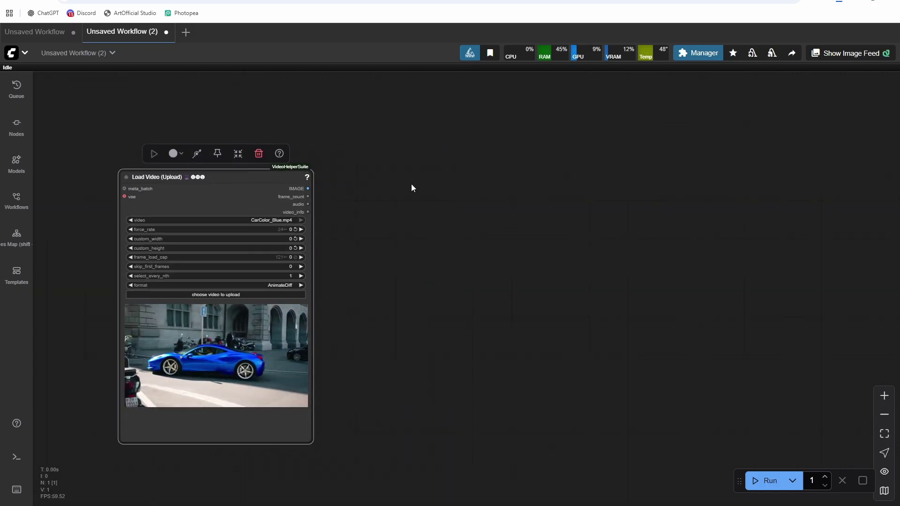
left_click_drag(307, 121, 430, 249)
double_click(260, 167)
type("load video")
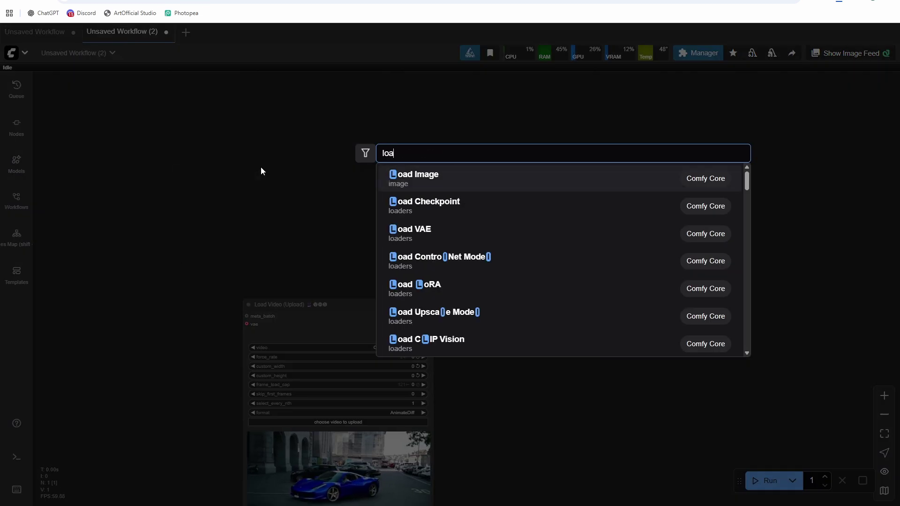
key("Return")
left_click(305, 167)
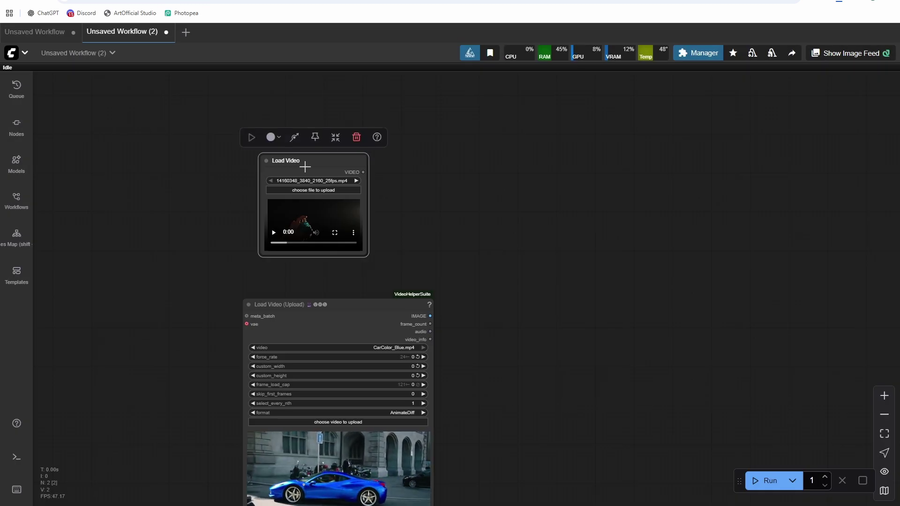
key("Delete")
Add a Load Image node above the Load Video (Upload) node in ComfyUI and load ImageCarMask.png into it
double_click(287, 202)
type("load im")
key("Return")
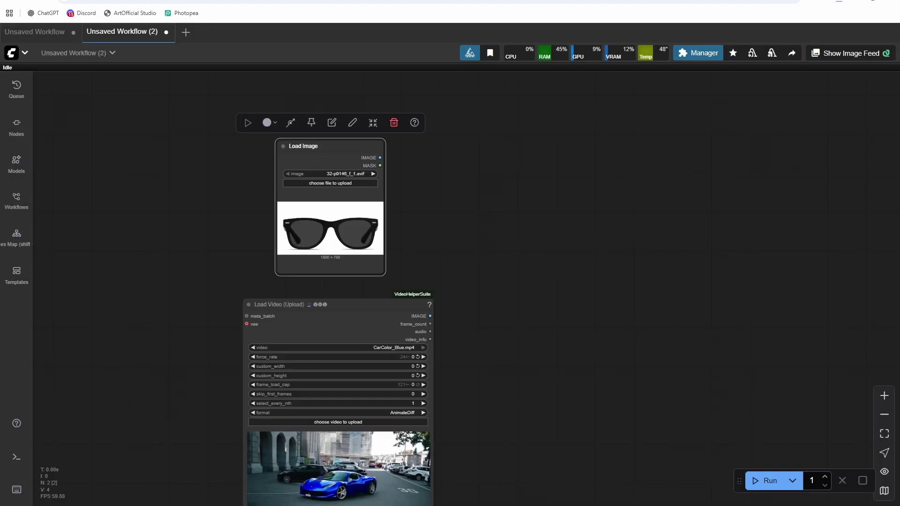
left_click_drag(899, 246, 333, 200)
scroll(364, 227, "up", 2)
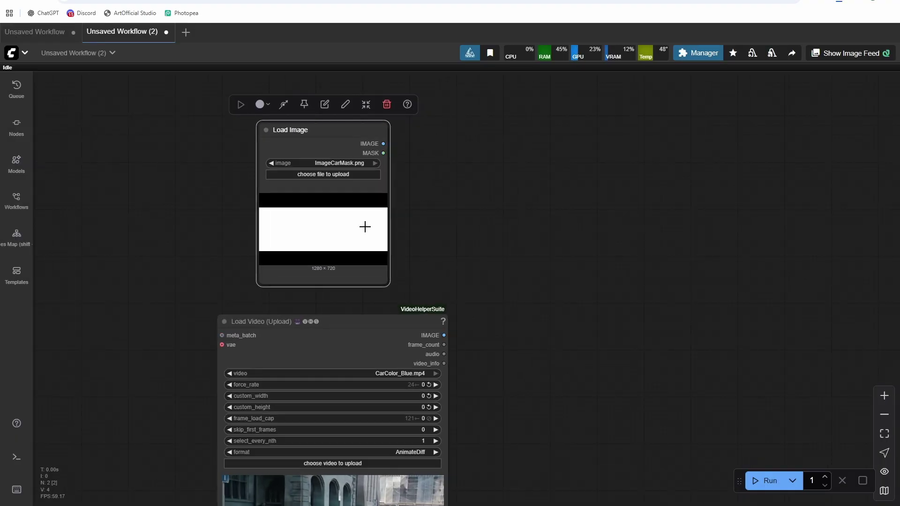
left_click_drag(426, 241, 377, 184)
left_click_drag(377, 184, 371, 181)
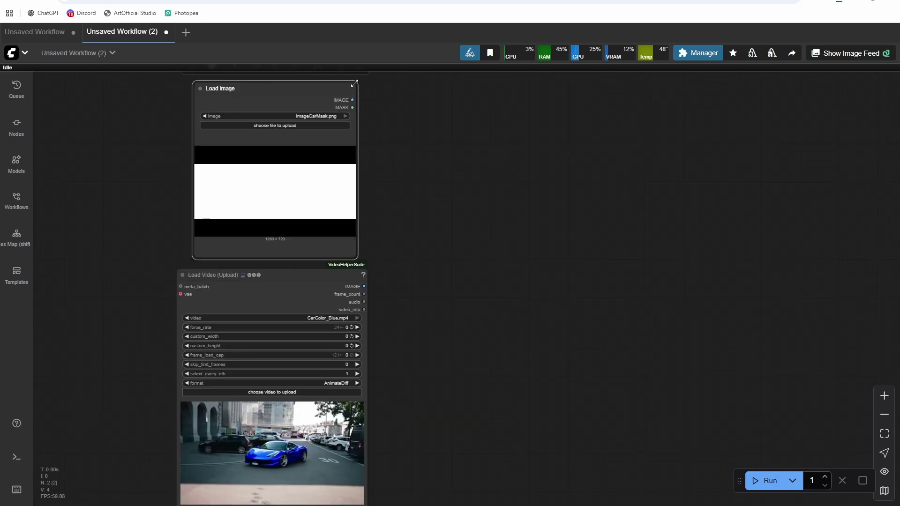
Add a RepeatImageBatch node fed by the Load Image node's IMAGE output and link the video's frame_count to its amount
left_click_drag(354, 97, 458, 203)
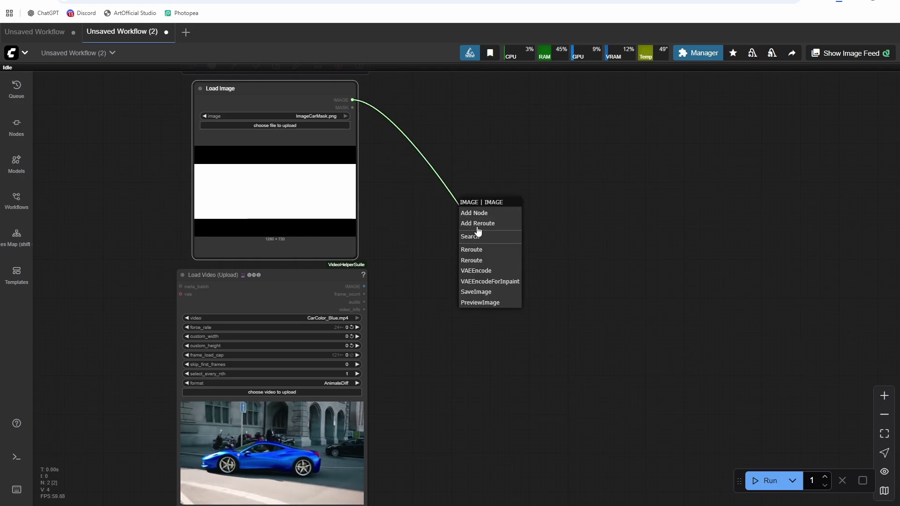
left_click(468, 235)
type("repeat")
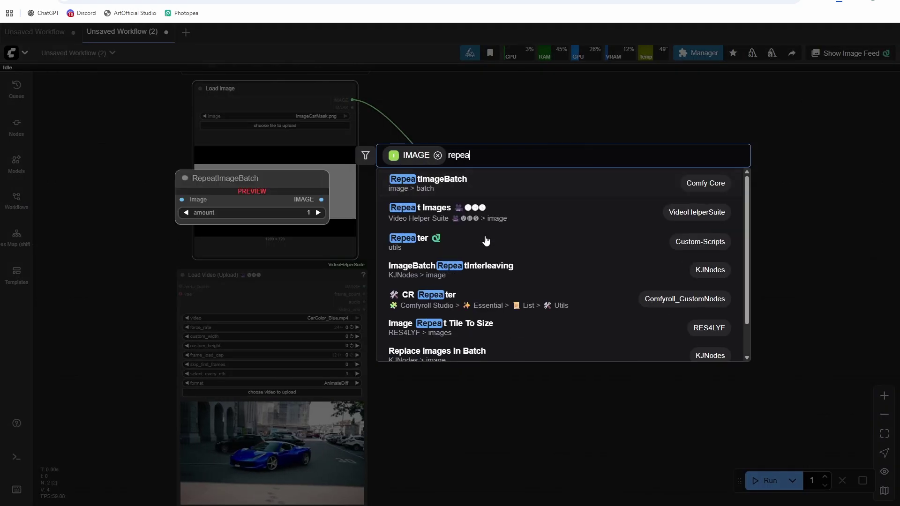
key("Return")
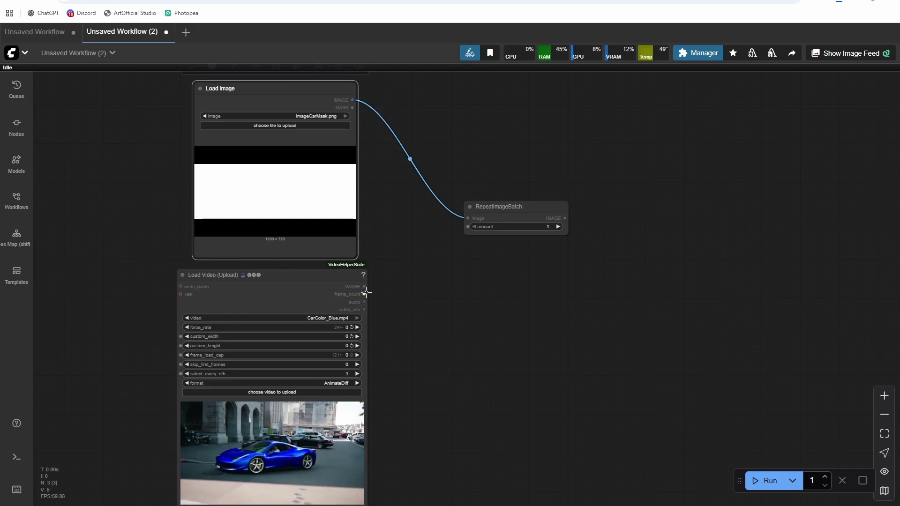
left_click_drag(363, 294, 488, 195)
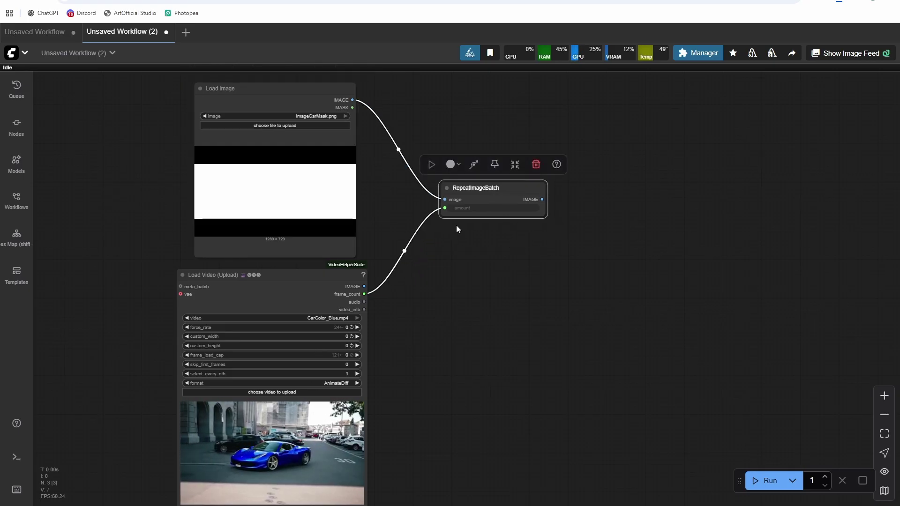
Add a Convert Image to Mask node beside RepeatImageBatch, fed by its IMAGE output, with the red channel
left_click_drag(459, 283, 327, 299)
scroll(281, 375, "down", 2)
left_click_drag(285, 381, 350, 352)
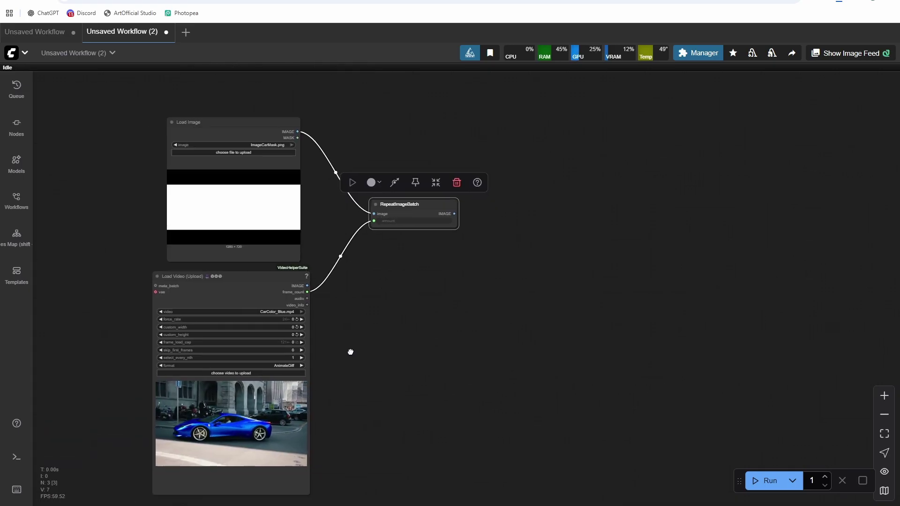
scroll(317, 348, "up", 2)
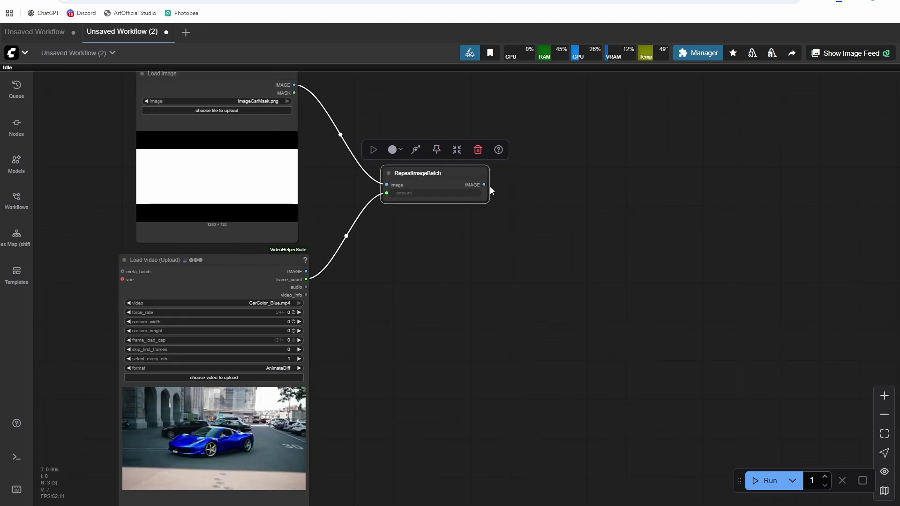
left_click_drag(485, 185, 556, 185)
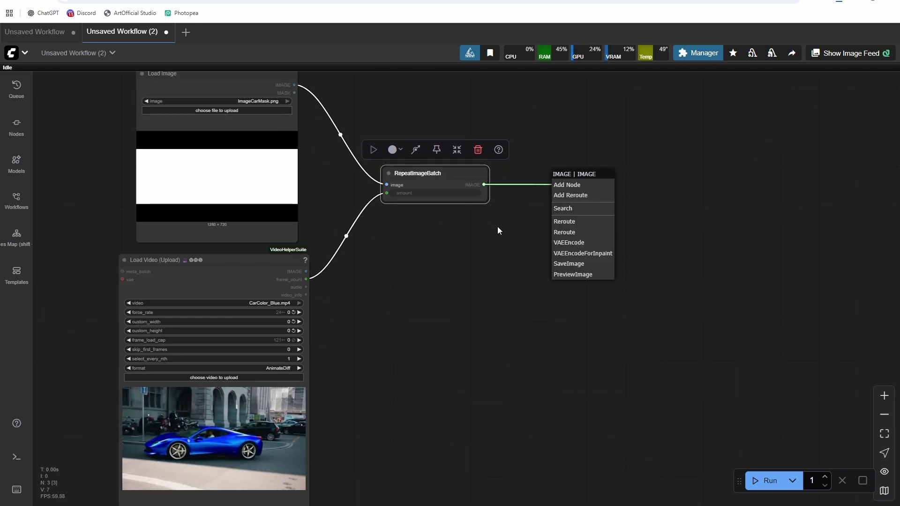
left_click(562, 208)
type("conv")
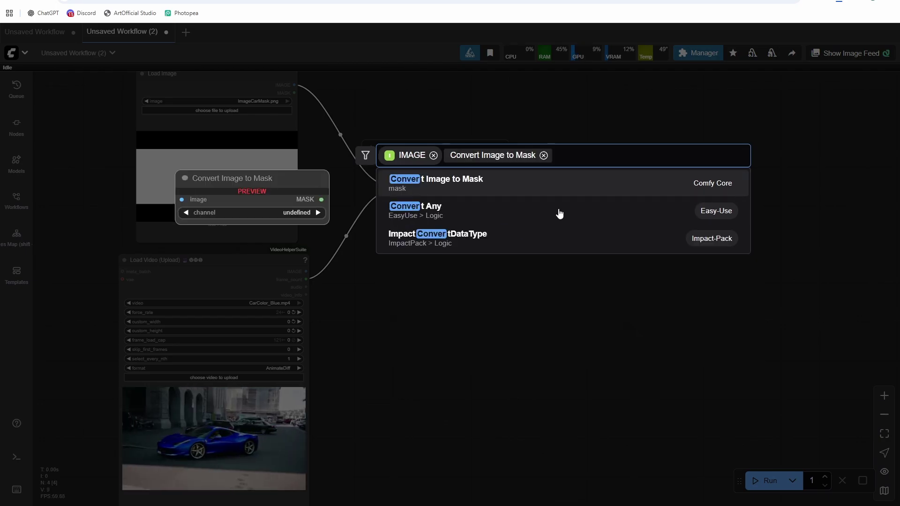
key("Return")
left_click_drag(588, 179, 574, 173)
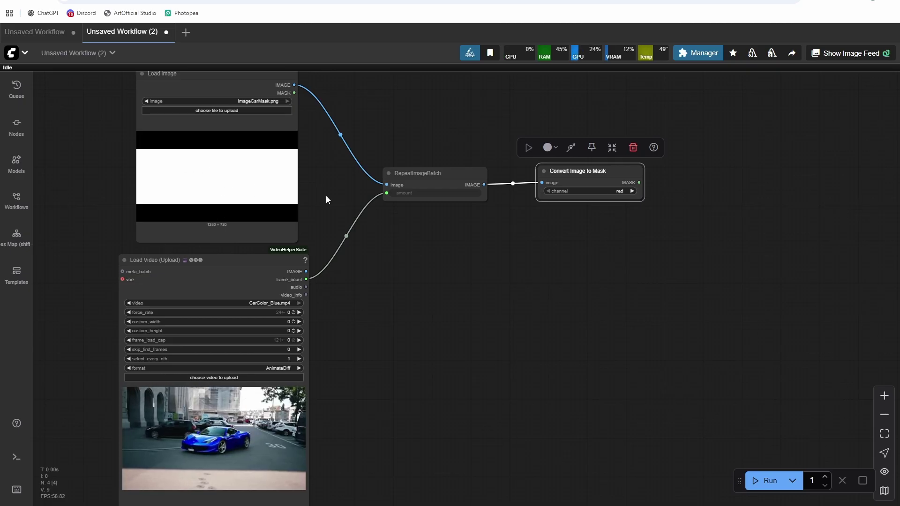
Add a Mask Preview node fed by Convert Image to Mask's MASK output and place it directly below that node
left_click_drag(567, 265, 449, 282)
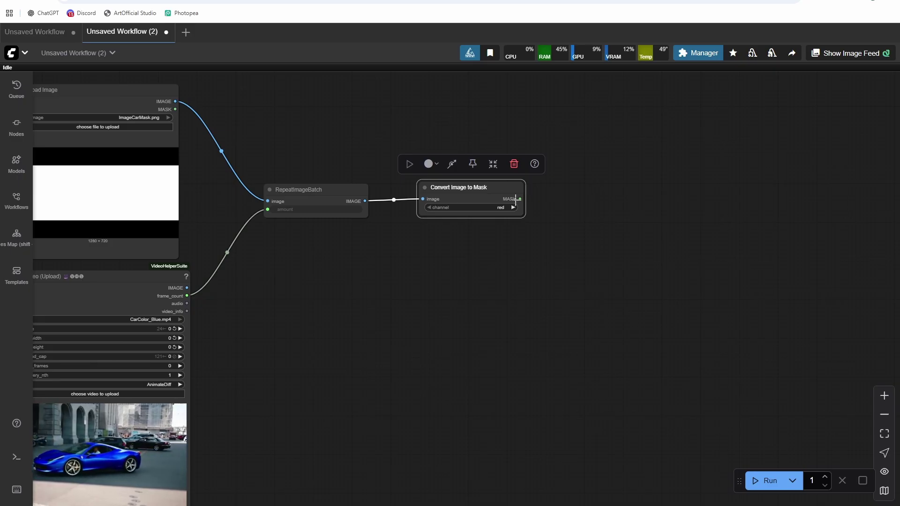
mouse_move(521, 199)
left_mouse_down()
mouse_move(490, 201)
mouse_move(527, 201)
left_mouse_up()
left_click(538, 226)
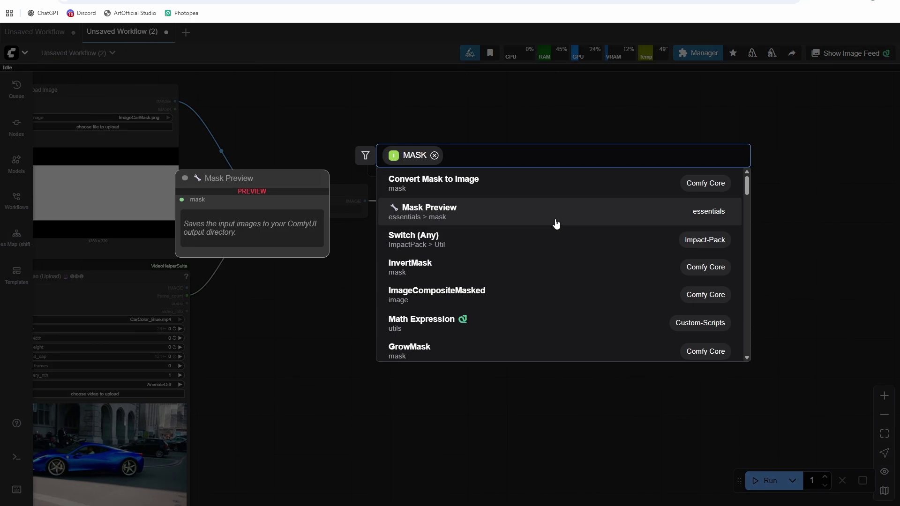
type("previe")
left_click(556, 229)
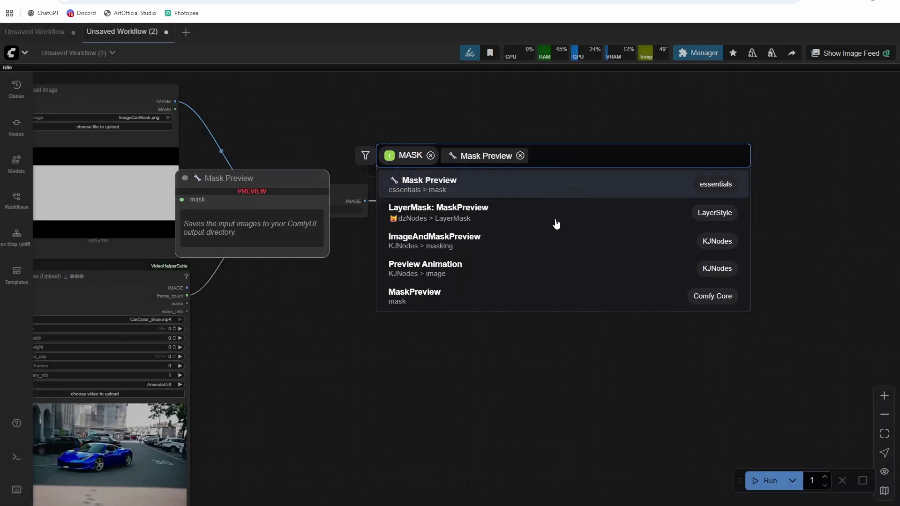
left_click_drag(558, 194, 429, 230)
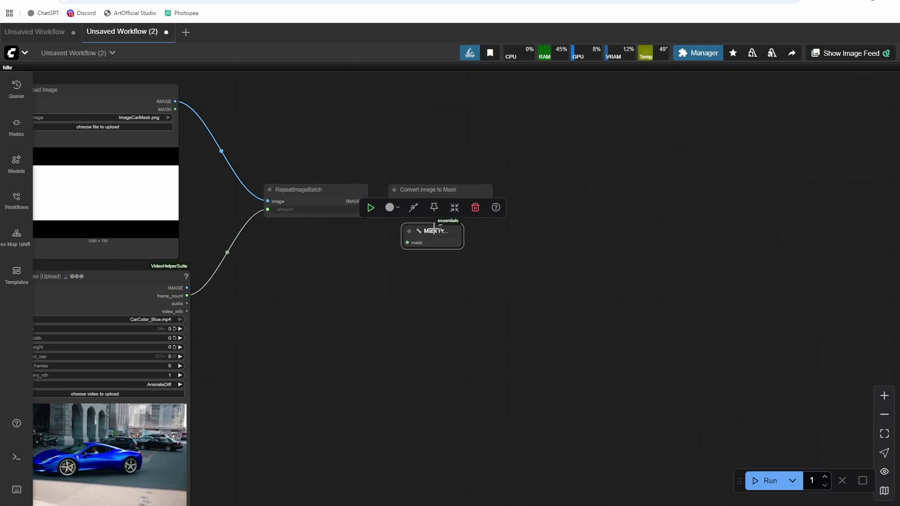
left_click_drag(464, 337, 400, 294)
scroll(394, 288, "down", 2)
scroll(390, 288, "up", 1)
left_click(404, 271)
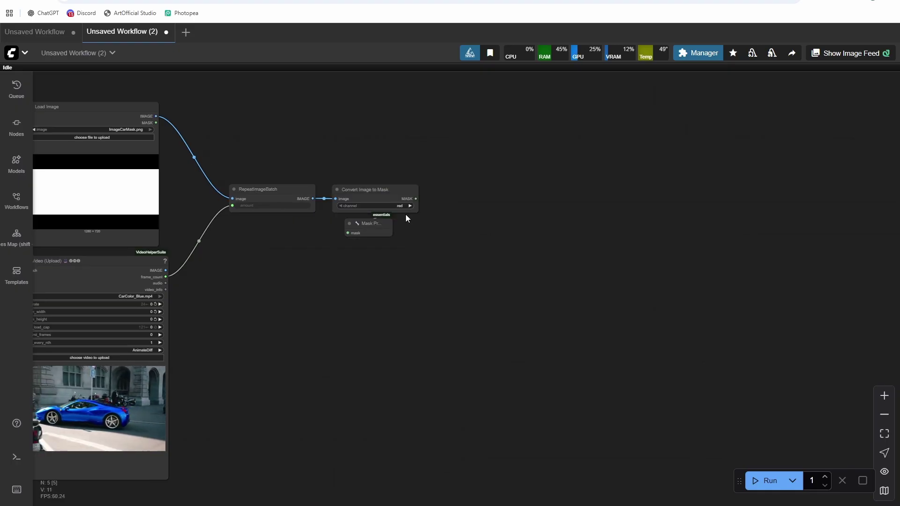
Add an ImageCompositeMasked node with its mask input fed by the Convert Image to Mask node
left_click_drag(416, 198, 485, 193)
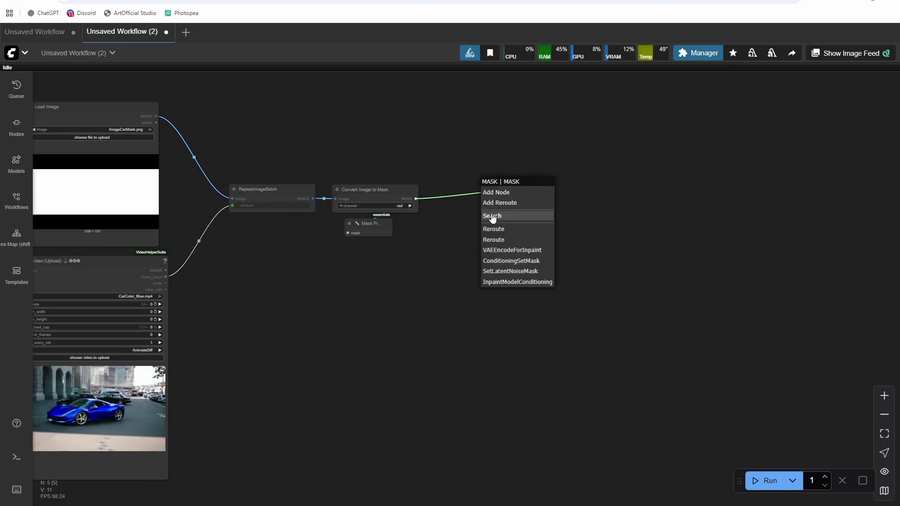
left_click(497, 215)
type("composite")
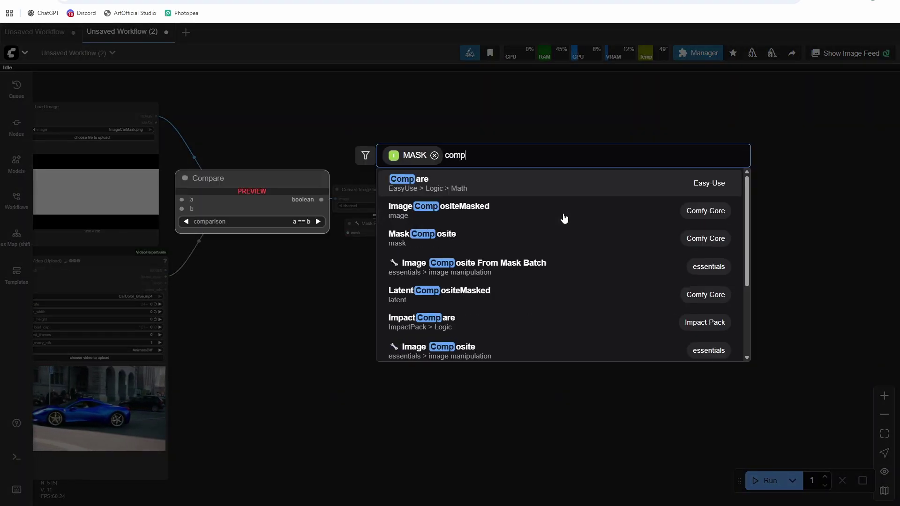
key("Return")
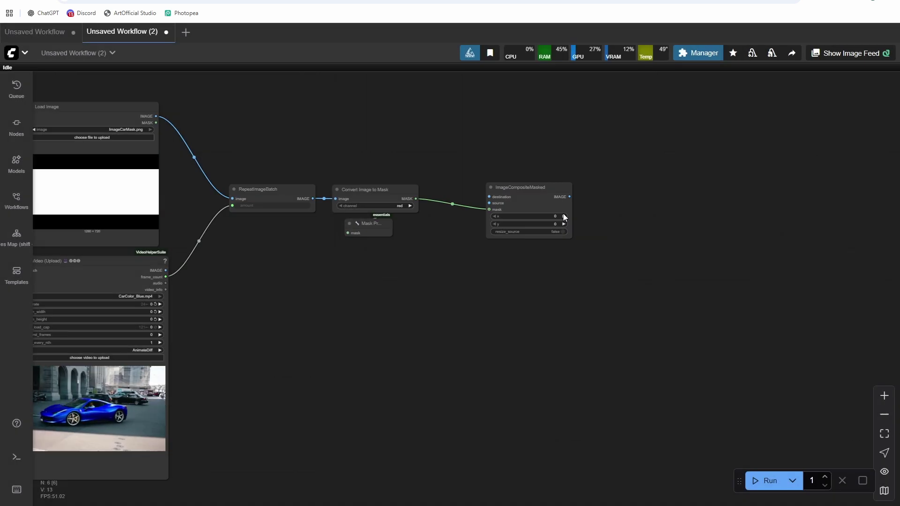
scroll(534, 187, "up", 2)
left_click_drag(703, 220, 702, 195)
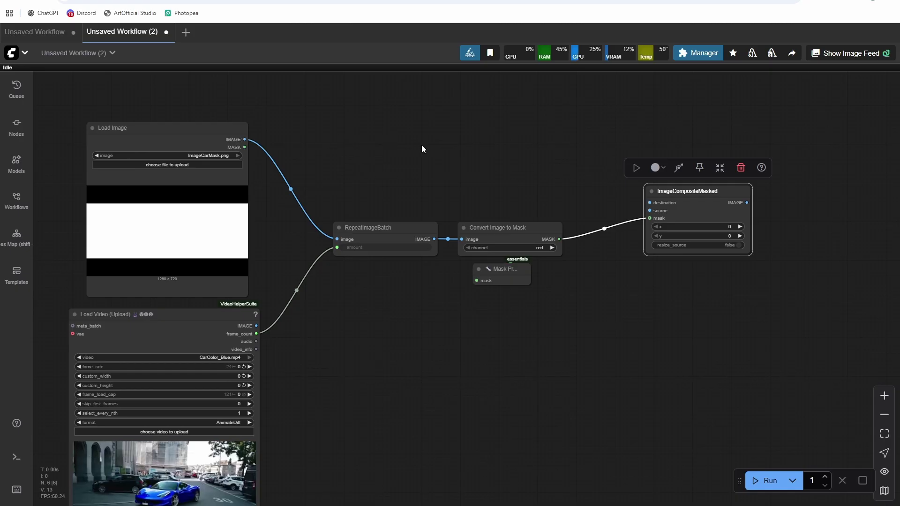
Add a CR Color Panel node above the Convert Image to Mask node
double_click(465, 145)
type("whil")
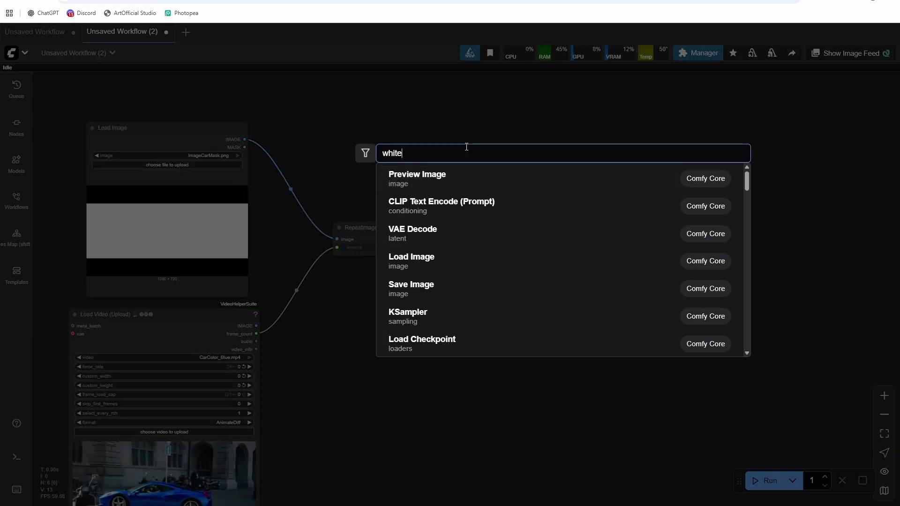
key("BackSpace")
key("BackSpace")
key("BackSpace")
key("BackSpace")
type("cr col")
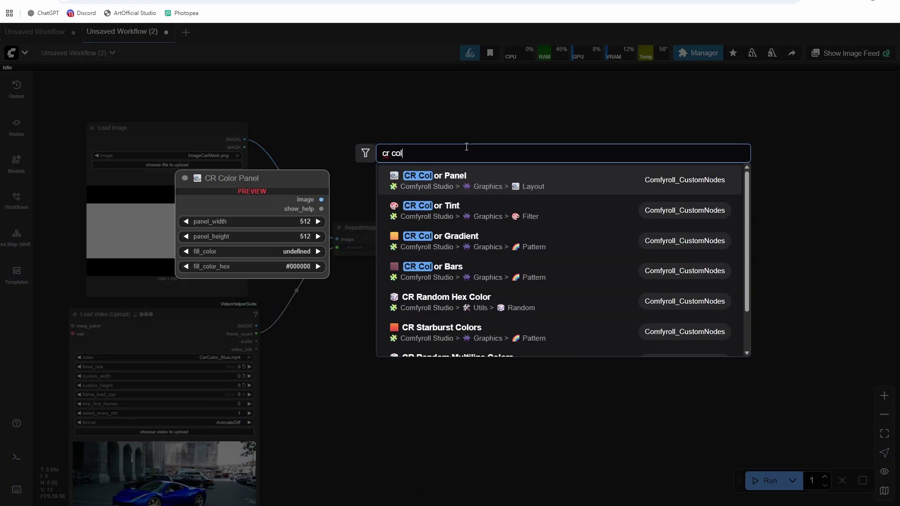
key("Return")
left_click_drag(503, 148, 501, 147)
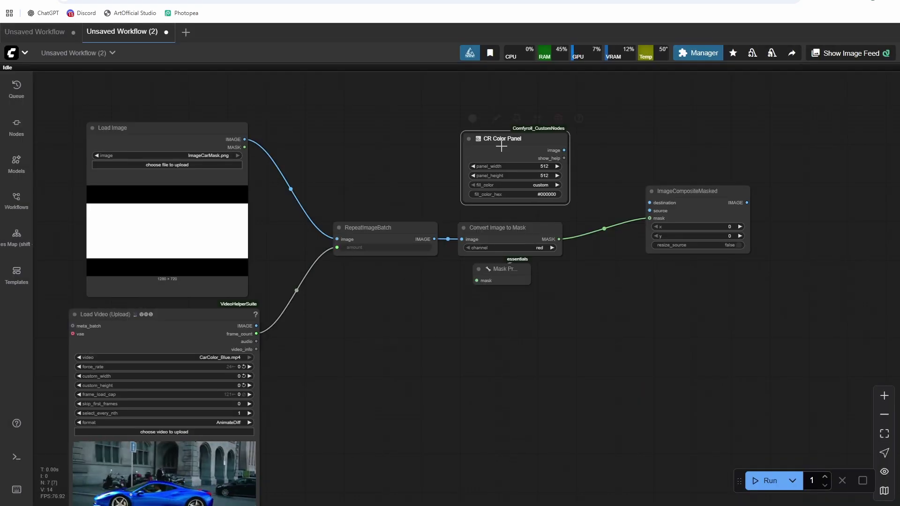
Set the color panel to a red 1280 × 720 fill and link it as ImageCompositeMasked's destination, with the video's IMAGE as source
left_click(529, 195)
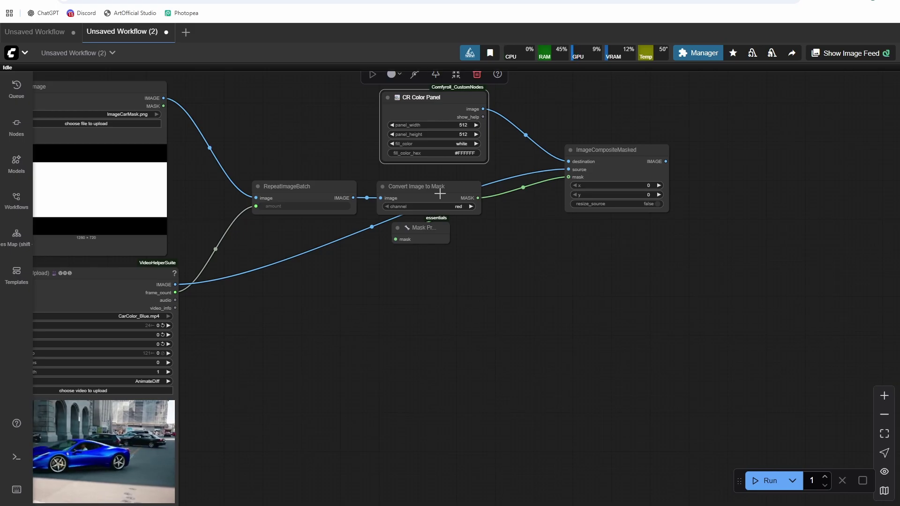
left_click_drag(494, 251, 494, 272)
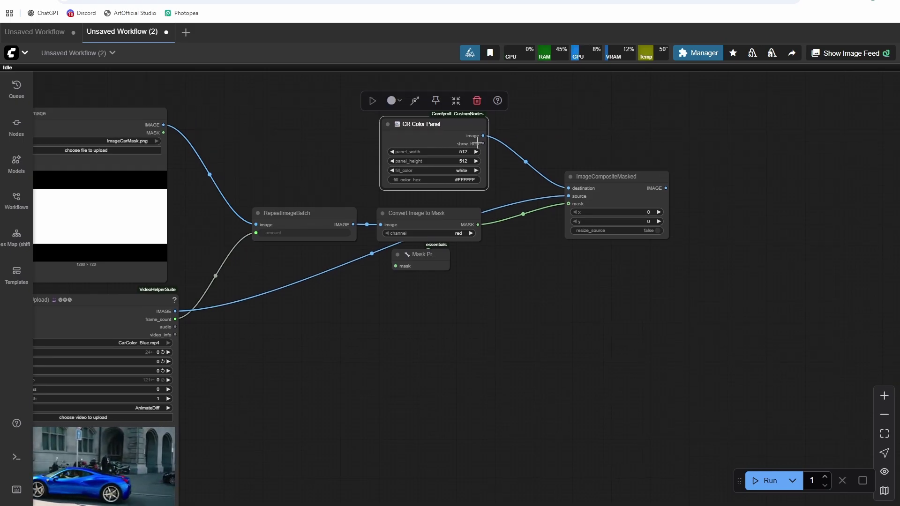
left_click(457, 164)
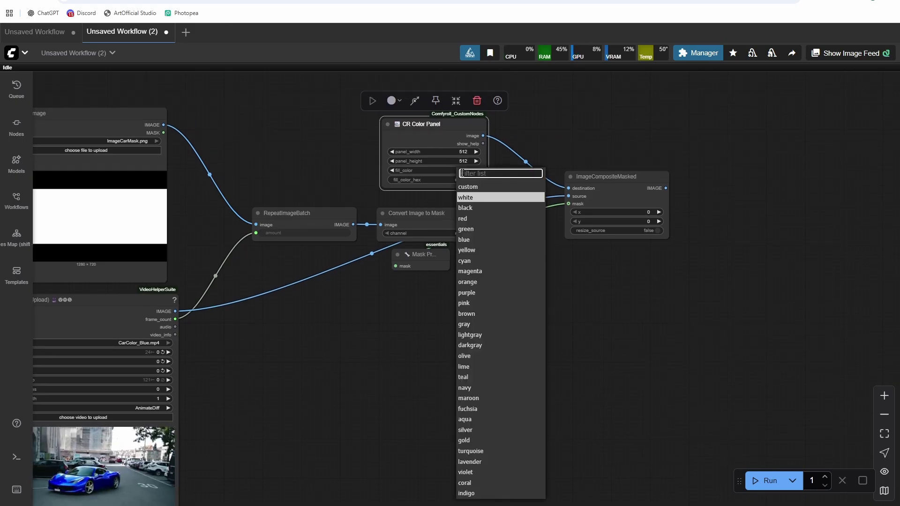
Add a Resize Image v2 node below RepeatImageBatch, fed by the Load Video node's IMAGE output
left_click(511, 231)
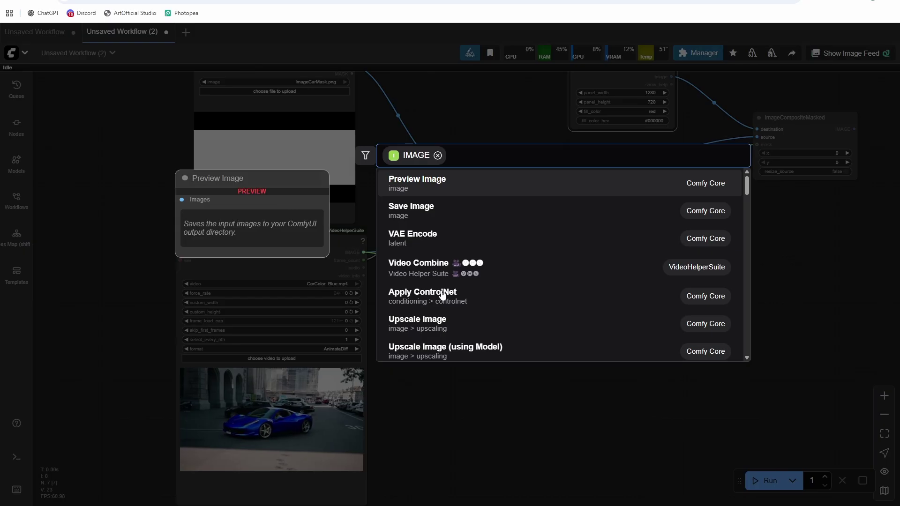
type("resize image v2")
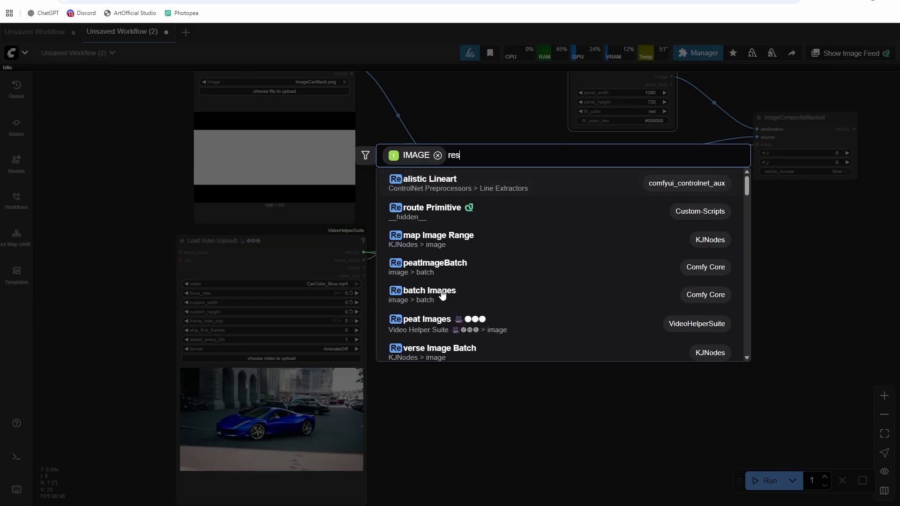
key("Return")
left_click_drag(466, 268, 473, 227)
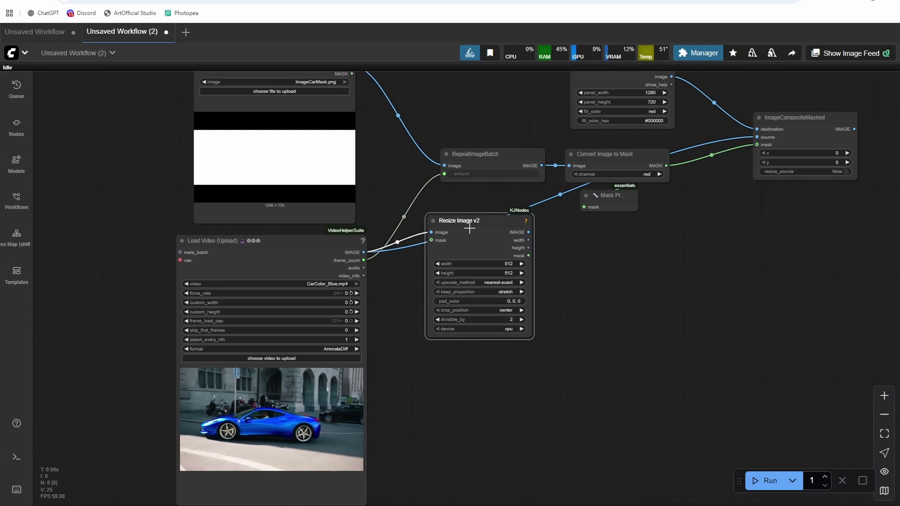
scroll(398, 176, "up", 3)
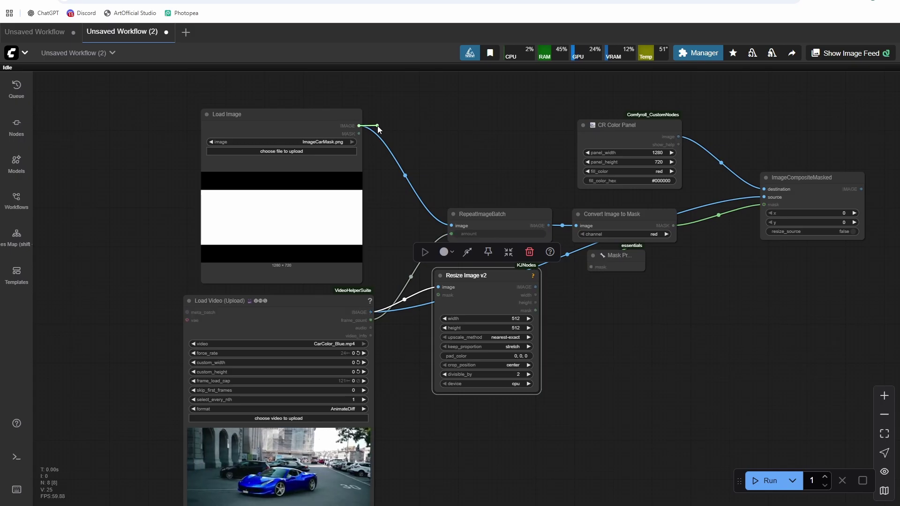
Set the Resize Image v2 node's width to 1280 and height to 720
left_click(505, 319)
type("1280")
key("Return")
left_click(505, 328)
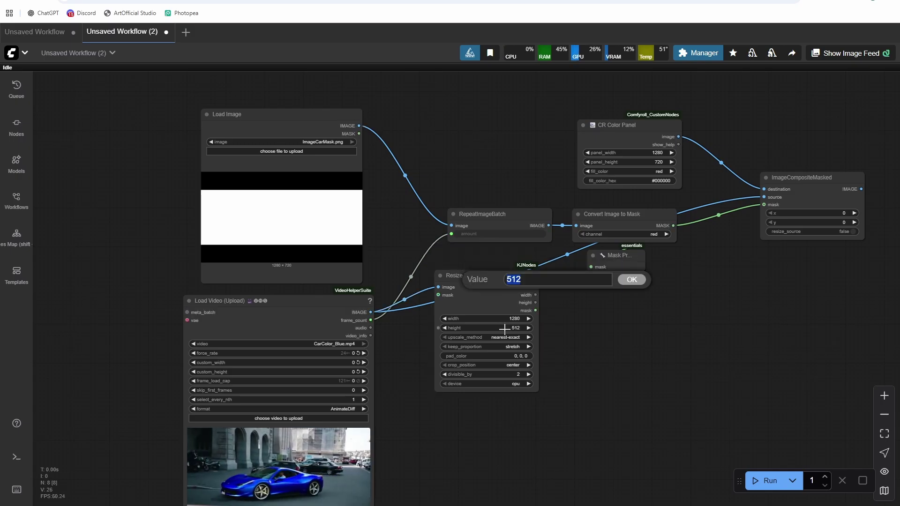
key("Return")
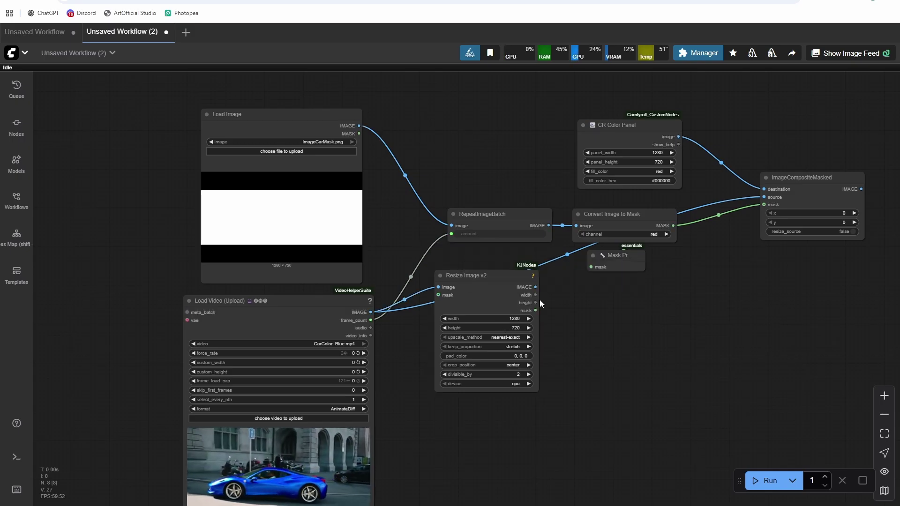
Link Resize Image v2's width and height outputs to the CR Color Panel's panel_width and panel_height inputs
left_click_drag(535, 295, 555, 291)
left_click_drag(582, 188, 582, 153)
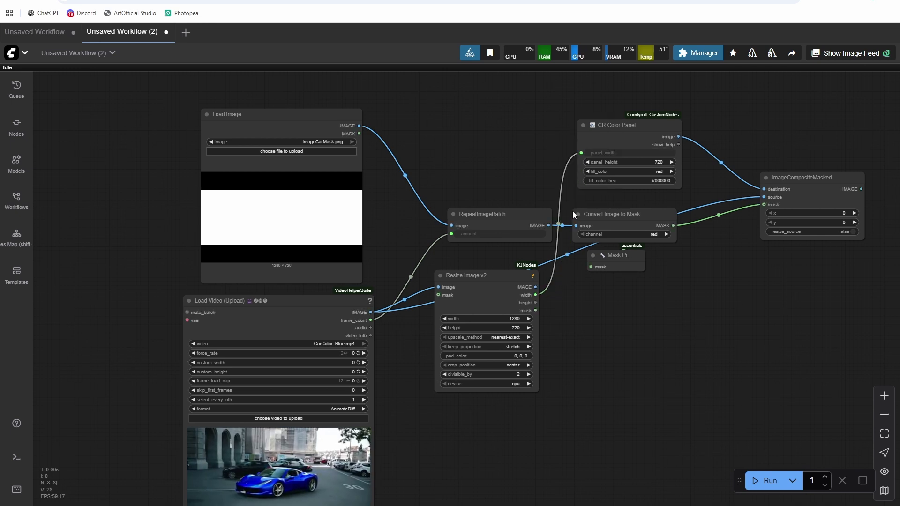
left_click_drag(536, 302, 536, 302)
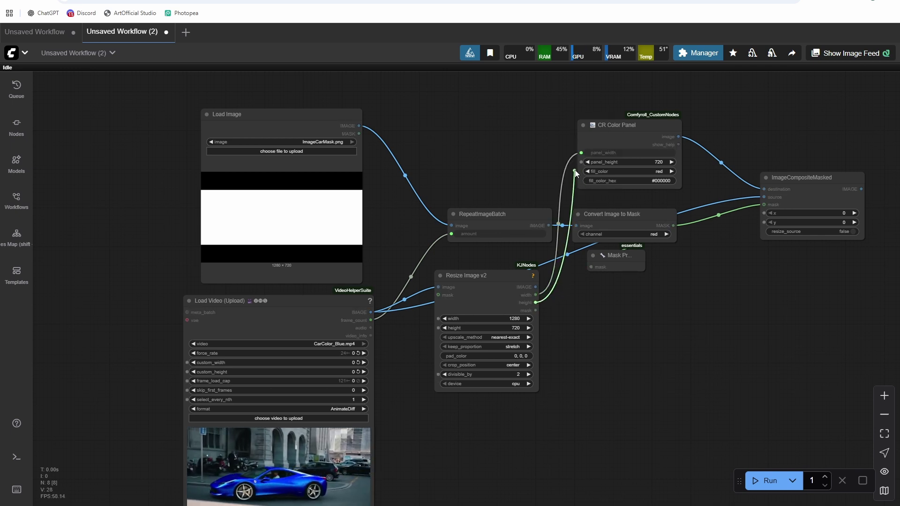
left_click_drag(575, 170, 581, 161)
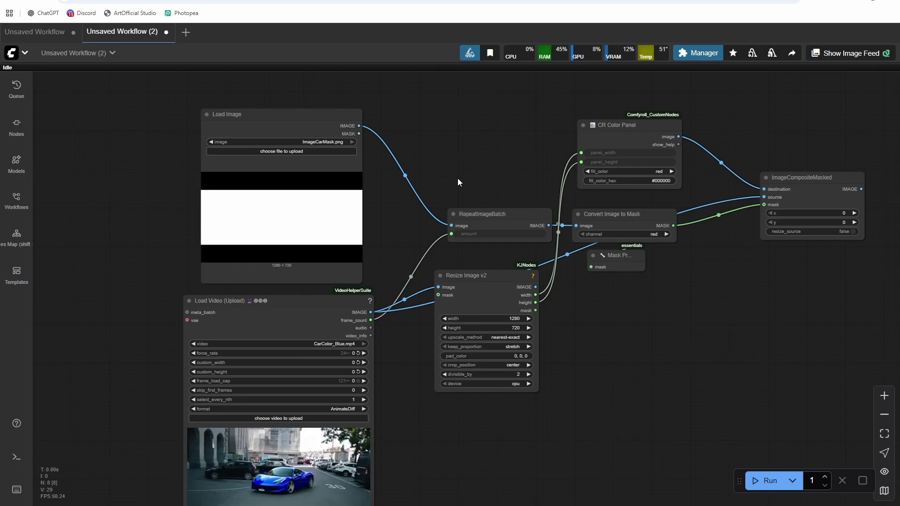
Duplicate the Resize Image v2 node above RepeatImageBatch and wire the copy between the Load Image node and RepeatImageBatch's image input
left_click_drag(486, 178, 510, 156)
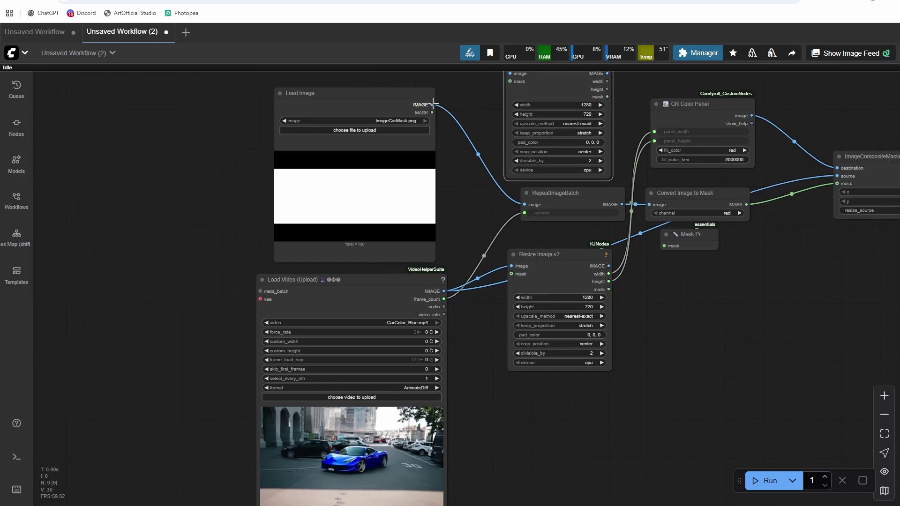
left_click_drag(432, 105, 510, 74)
left_click_drag(475, 106, 478, 131)
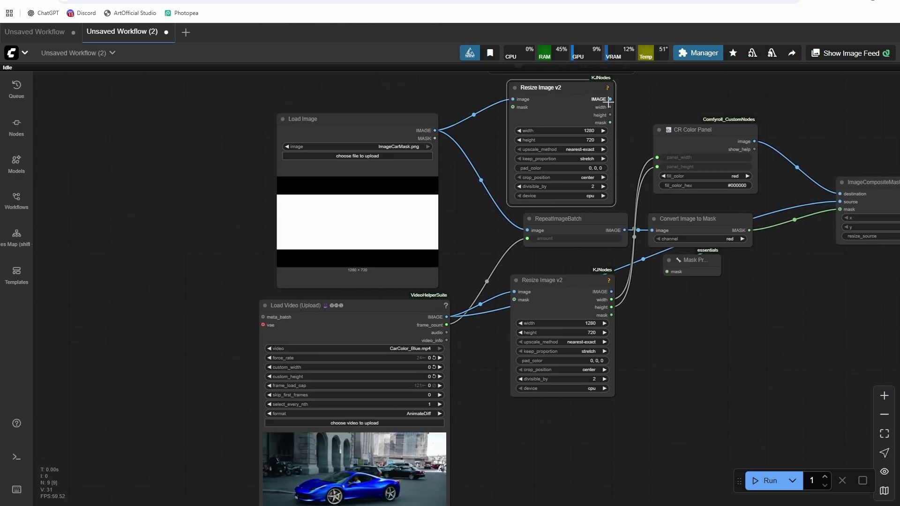
left_click_drag(610, 99, 528, 234)
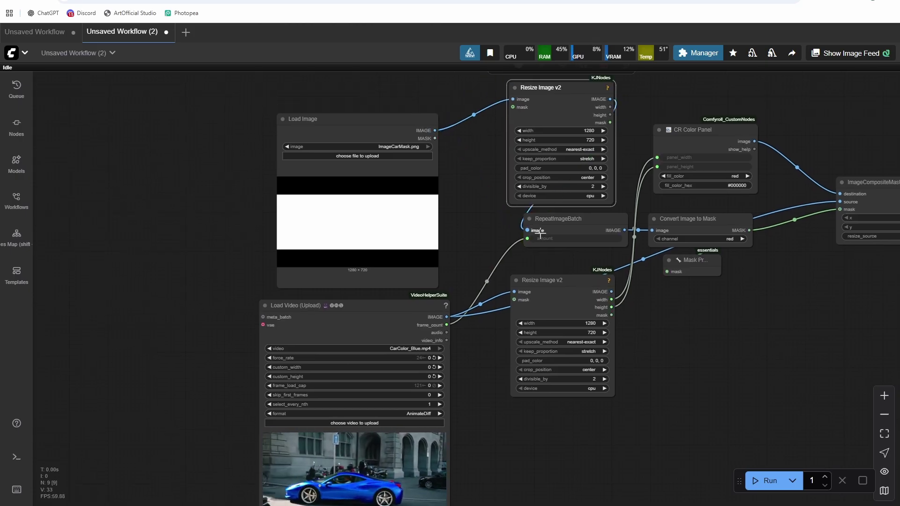
left_click_drag(569, 111, 546, 111)
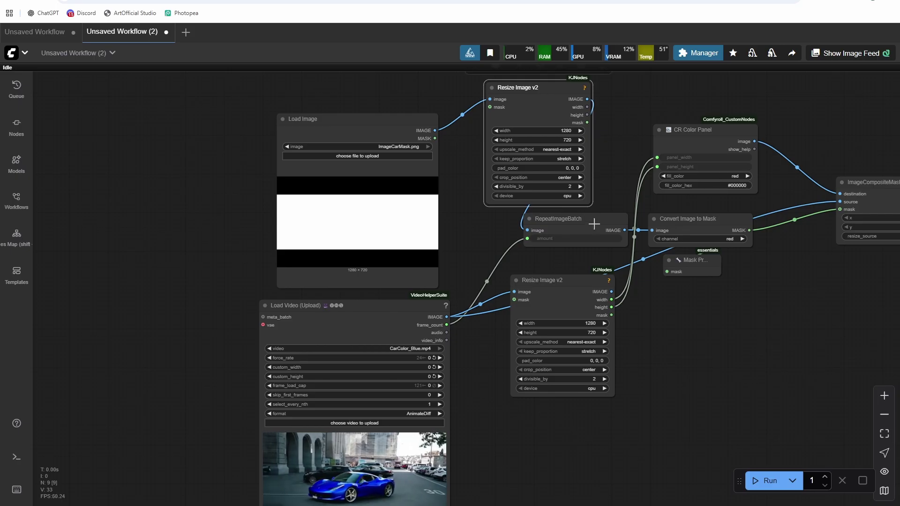
Spread out the ImageCompositeMasked, Convert Image to Mask, Mask Preview and RepeatImageBatch nodes farther from the resize nodes
left_click_drag(592, 222, 595, 225)
left_click_drag(698, 315, 410, 341)
left_click_drag(598, 207, 670, 203)
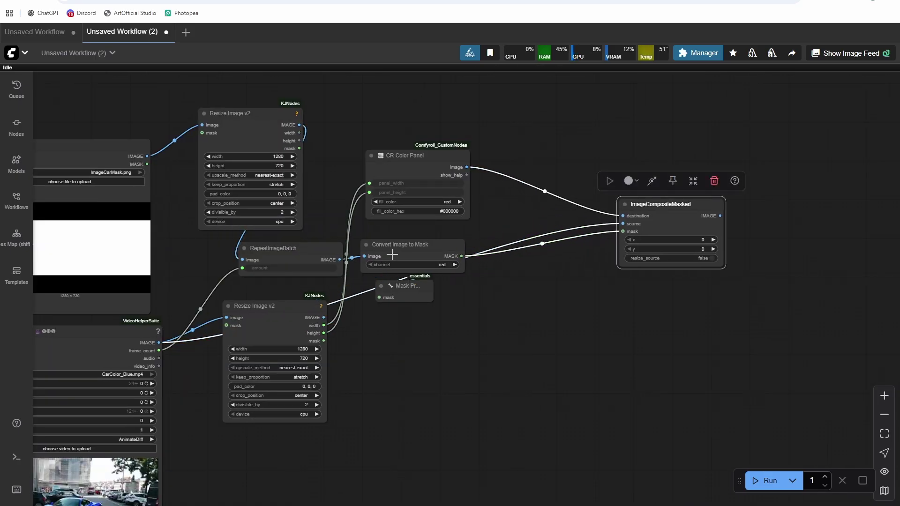
left_click_drag(417, 244, 490, 238)
left_click_drag(411, 289, 514, 292)
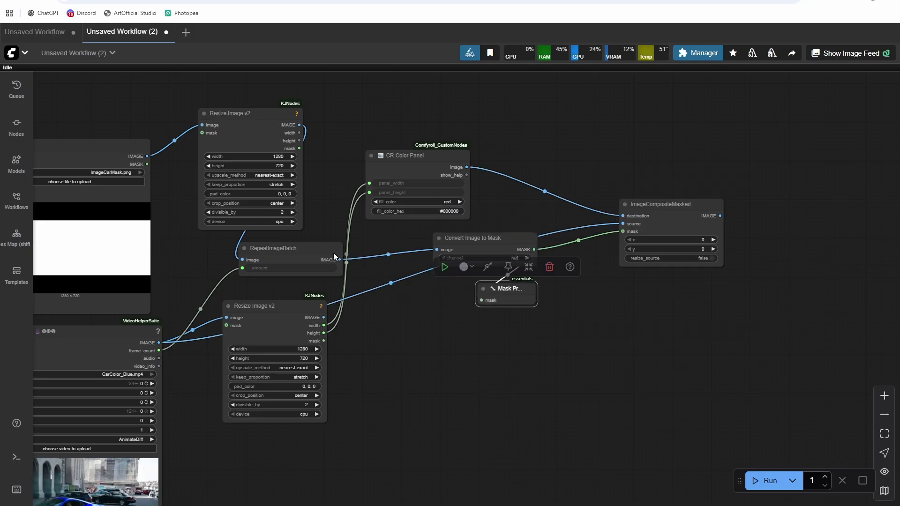
left_click_drag(333, 252, 403, 247)
left_click_drag(463, 240, 487, 241)
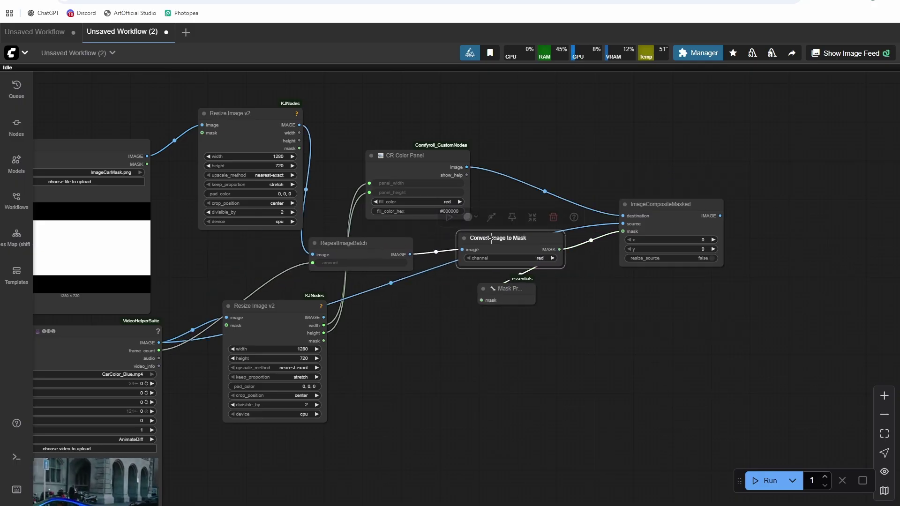
Move RepeatImageBatch toward Convert Image to Mask and line up the two Resize Image v2 nodes in one column
left_click_drag(399, 243, 425, 242)
left_click_drag(264, 114, 270, 161)
left_click_drag(285, 305, 265, 297)
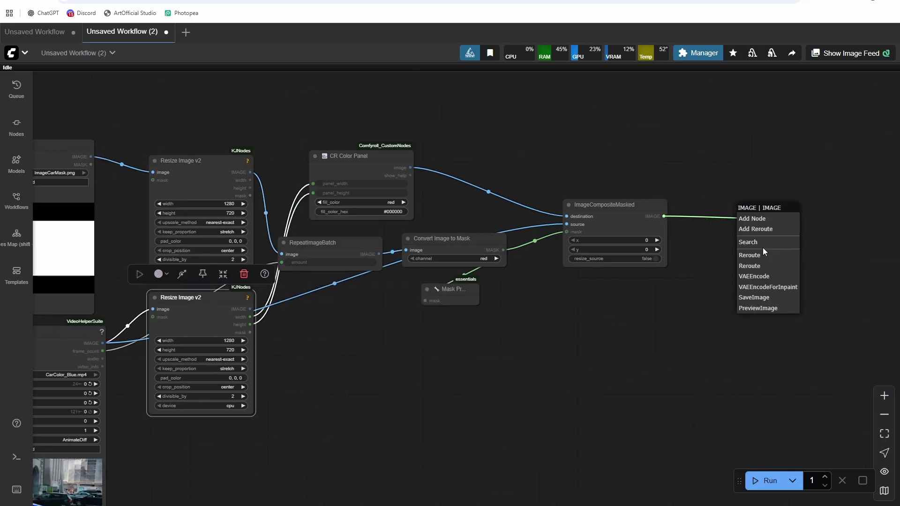
Add a Video Combine node fed by ImageCompositeMasked's IMAGE output and place it at the end of the graph
left_click(762, 247)
type("combine")
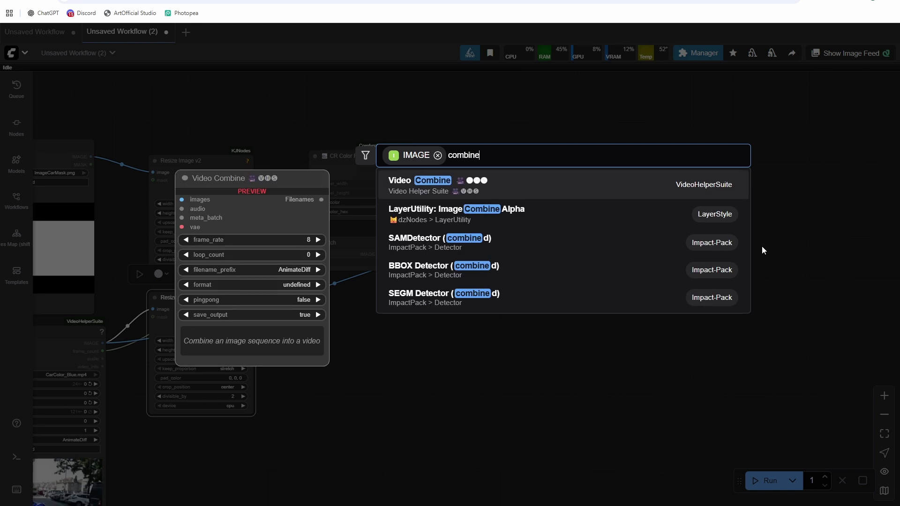
key("Return")
left_click_drag(540, 361, 790, 274)
Line up the Load Video node directly below the Load Image node
left_click_drag(344, 480, 292, 430)
left_click_drag(237, 225, 270, 215)
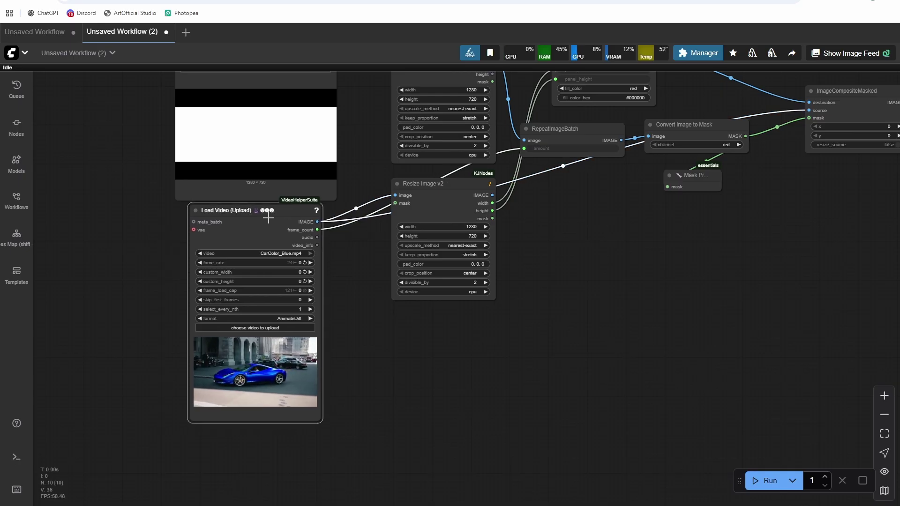
left_click(559, 244)
scroll(559, 245, "down", 4)
left_click_drag(602, 261, 564, 307)
scroll(441, 334, "up", 3)
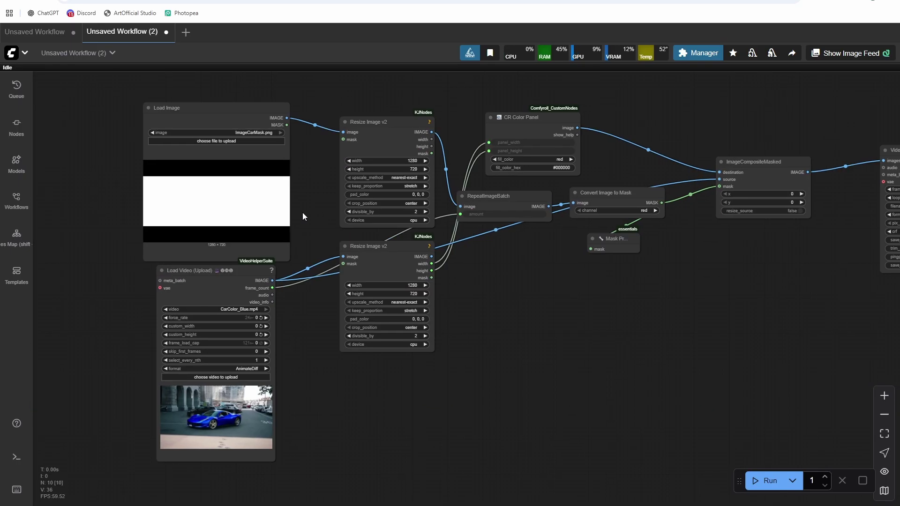
left_click_drag(581, 343, 389, 329)
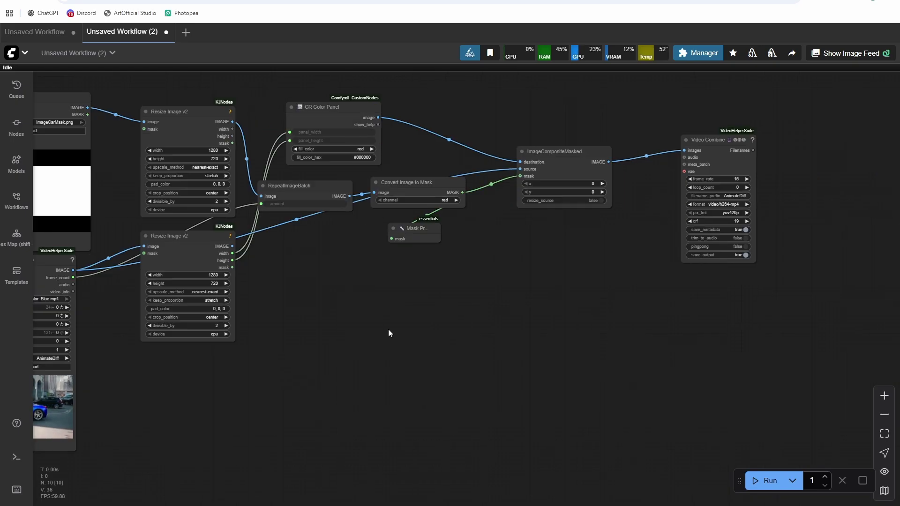
Wire the resized video to ImageCompositeMasked's destination and the colour panel to its source, run the workflow and check the masked output
key("ctrl+Return")
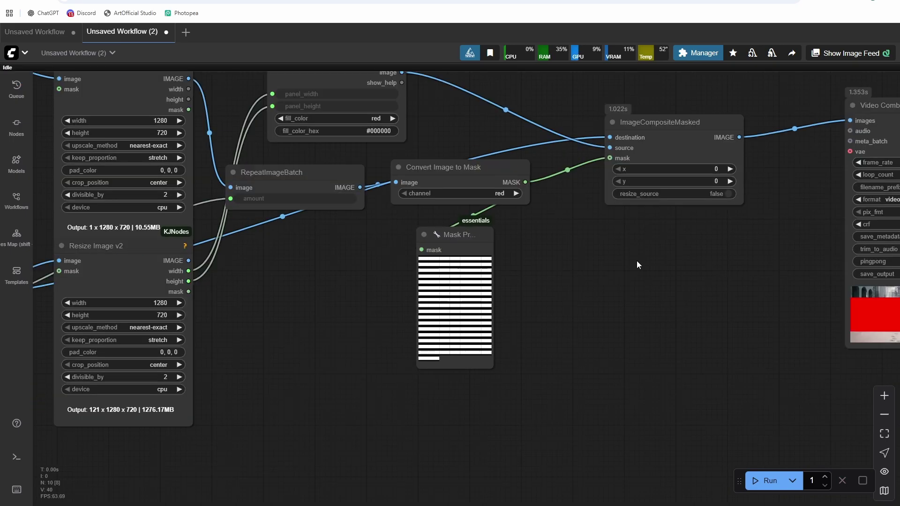
left_click_drag(636, 260, 545, 355)
scroll(546, 355, "up", 2)
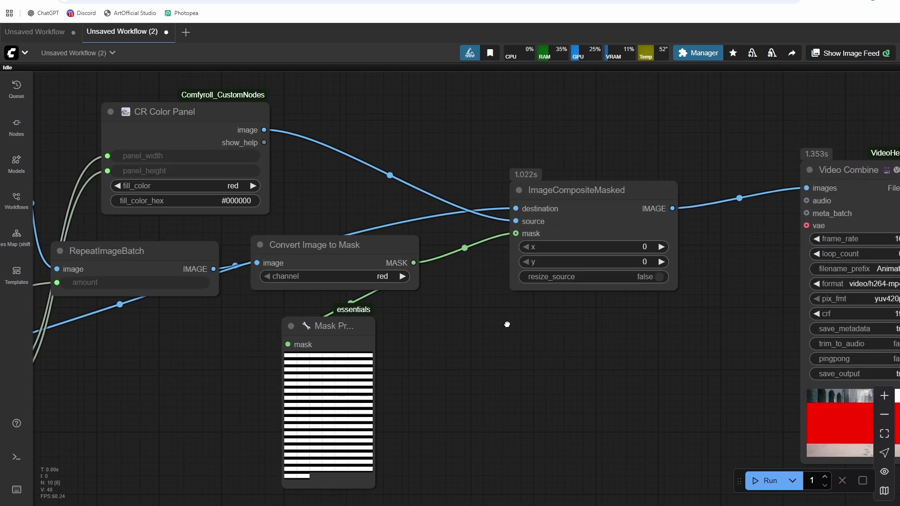
left_click_drag(506, 323, 506, 371)
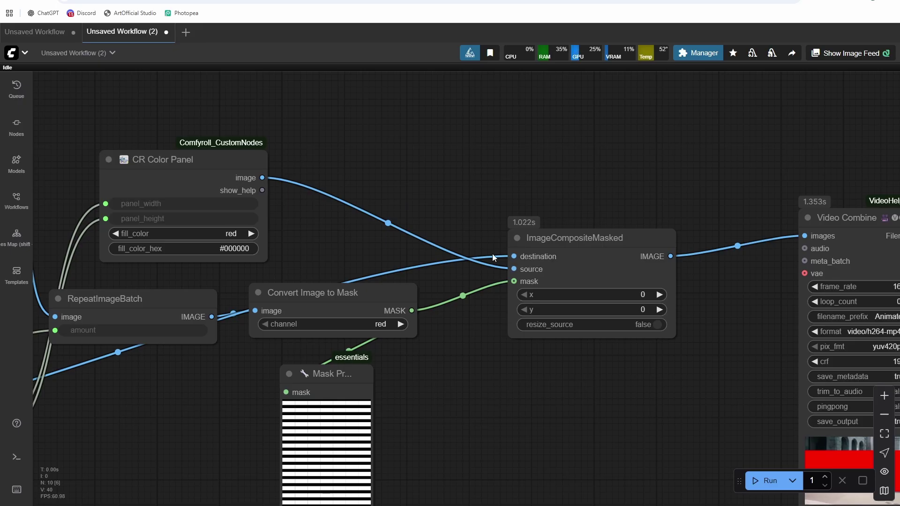
left_click_drag(469, 300, 604, 238)
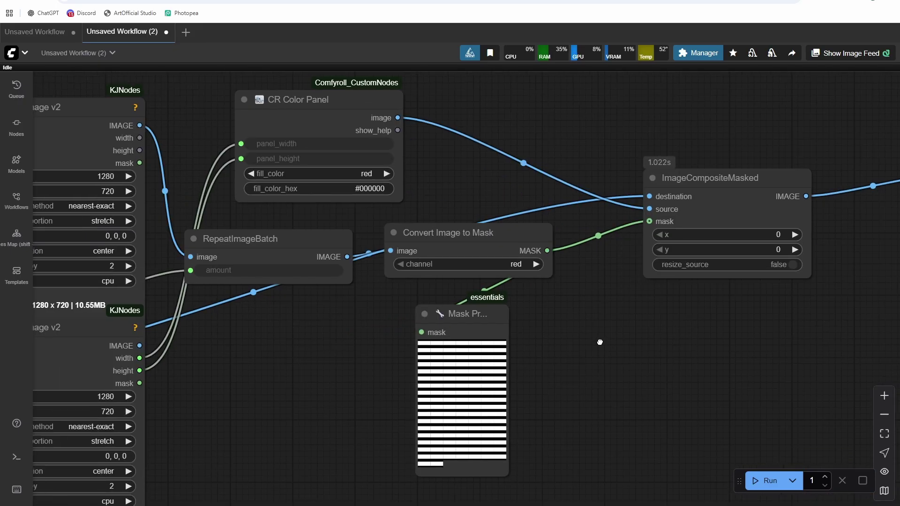
scroll(599, 342, "down", 2)
left_click_drag(700, 350, 409, 331)
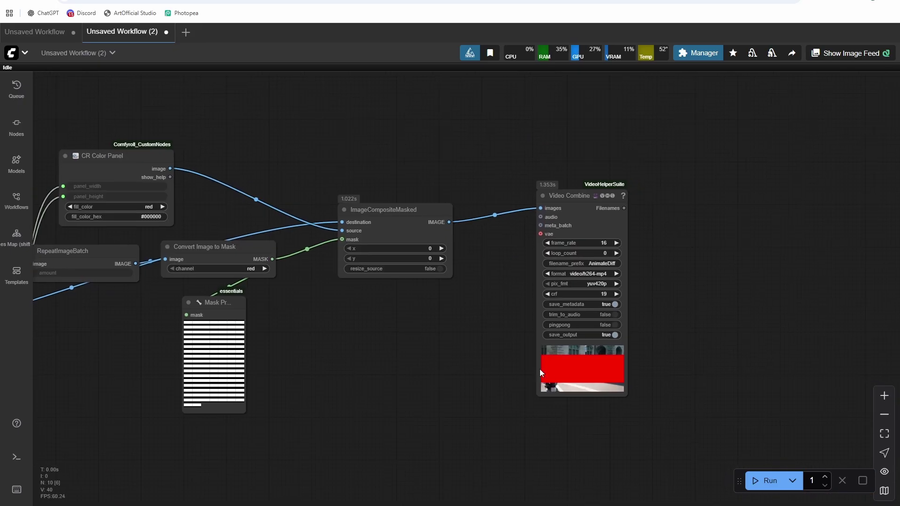
scroll(546, 370, "up", 7)
scroll(440, 394, "down", 10)
left_click_drag(347, 382, 490, 359)
Move the Load Image and Load Video nodes beside Video Combine to compare the inputs with the masked result
left_click_drag(47, 188, 805, 147)
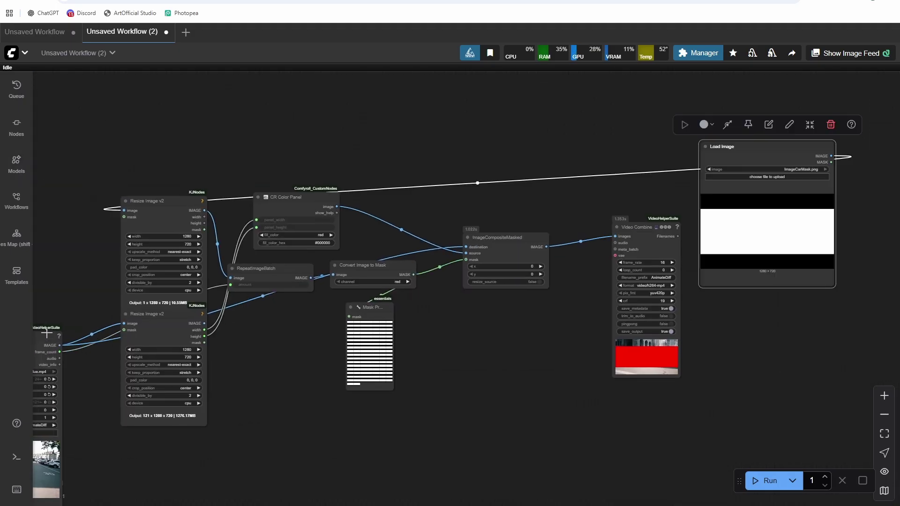
left_click_drag(53, 337, 816, 293)
scroll(818, 368, "up", 6)
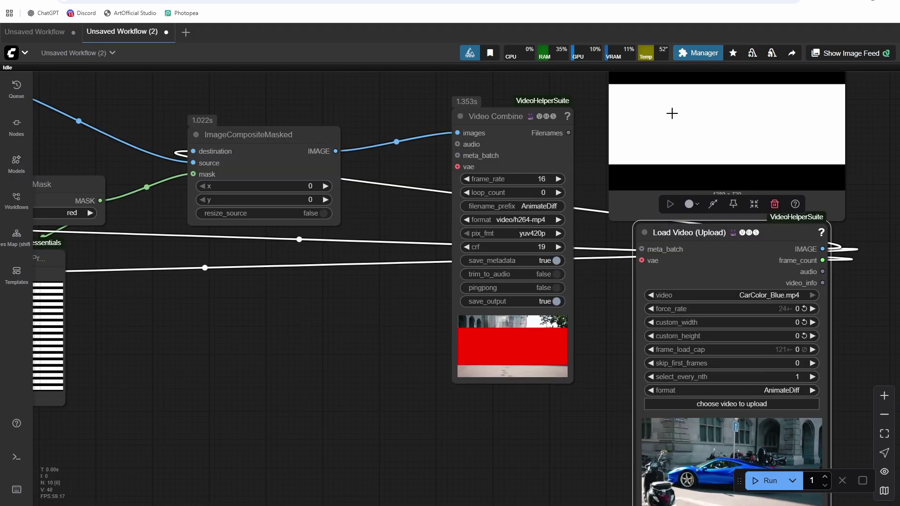
left_click_drag(585, 443, 582, 374)
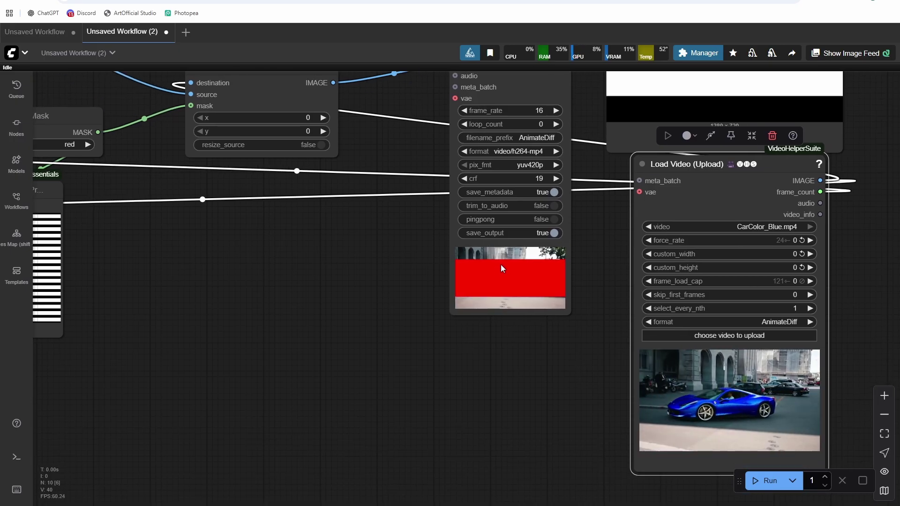
scroll(504, 266, "down", 2)
left_click_drag(476, 339, 440, 307)
scroll(671, 331, "down", 1)
left_click_drag(522, 343, 511, 370)
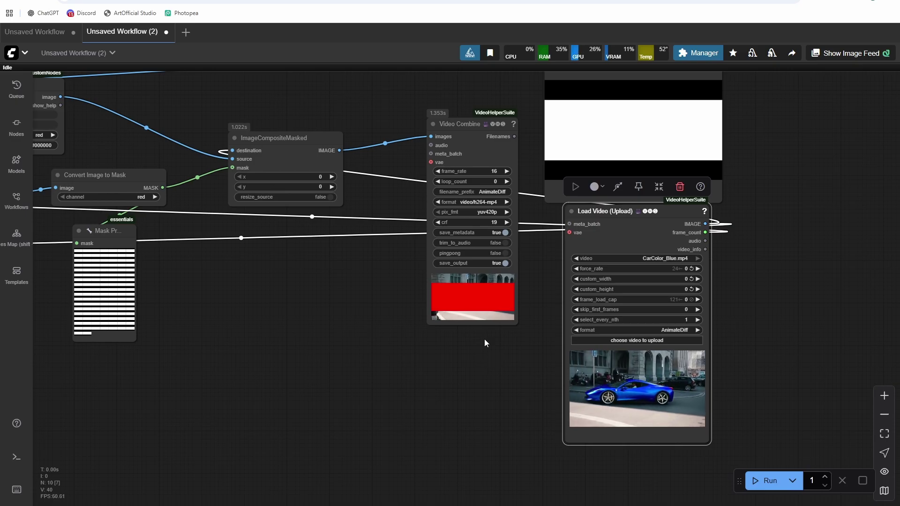
scroll(544, 291, "down", 2)
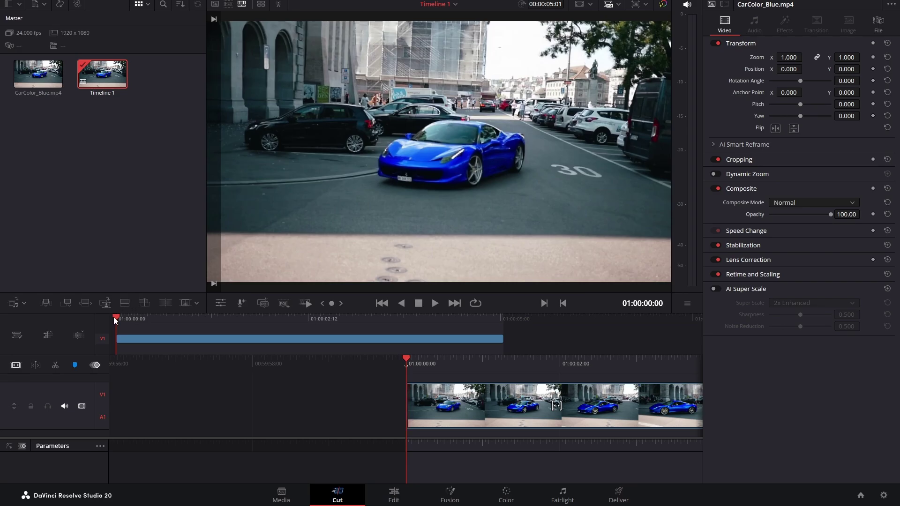
Switch to DaVinci Resolve's Fusion page, add Rectangle and Background nodes, and connect the rectangle as the background's mask
mouse_move(114, 317)
left_mouse_down()
mouse_move(502, 315)
mouse_move(188, 309)
mouse_move(111, 319)
left_mouse_up()
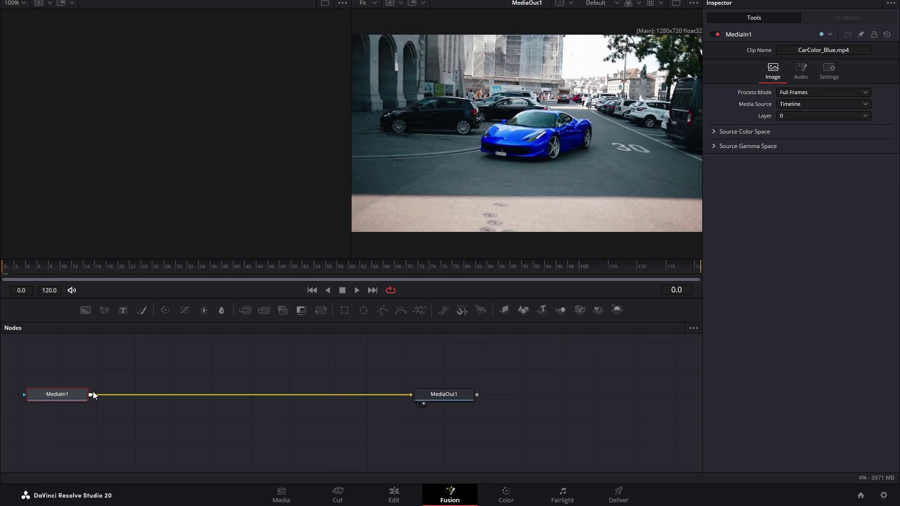
left_click(89, 434)
key("shift+space")
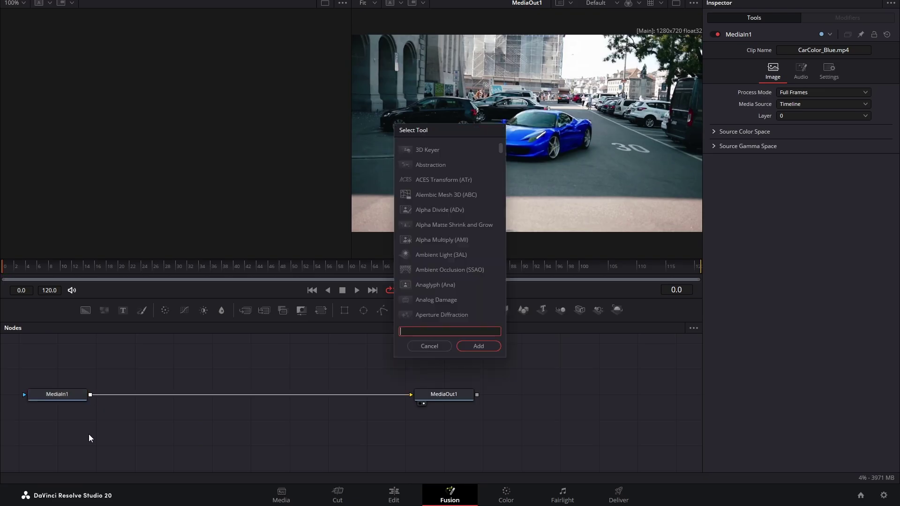
type("rec")
key("Return")
key("shift+space")
type("back")
key("Return")
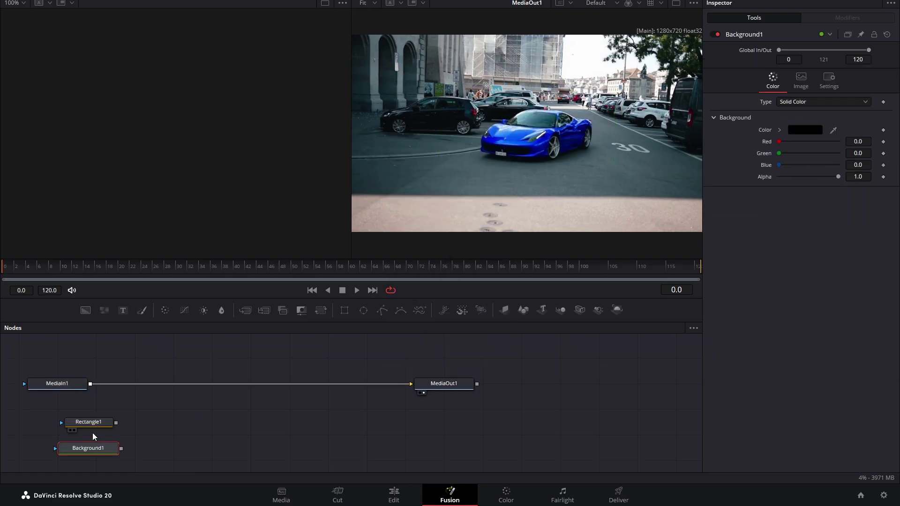
left_click_drag(56, 439, 57, 447)
left_click_drag(89, 450, 154, 426)
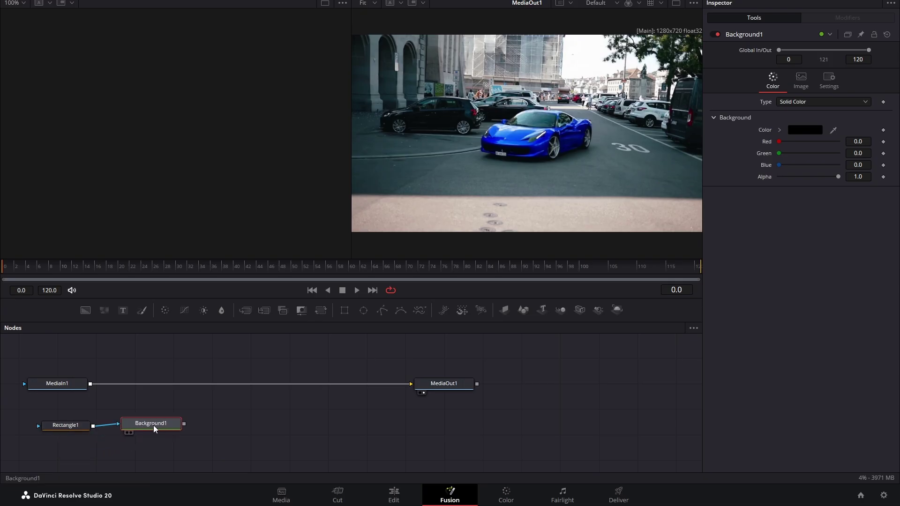
Add a Merge node with MediaIn1 as background and Background1 as foreground, and connect its output to MediaOut1
key("shift+space")
type("merge")
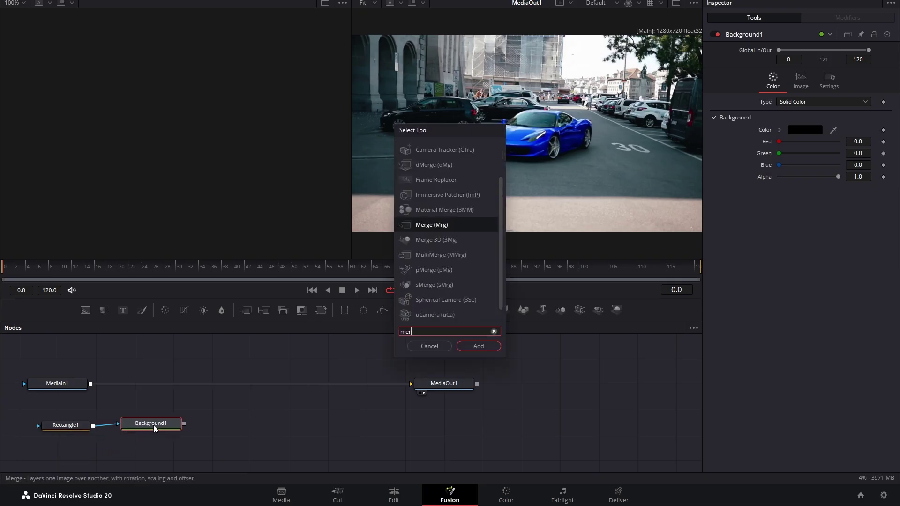
key("Return")
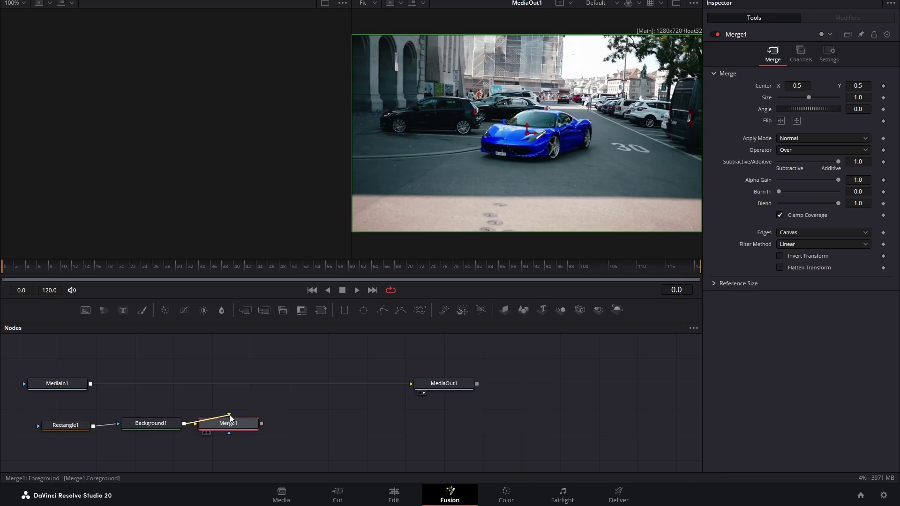
left_click_drag(229, 415, 198, 422)
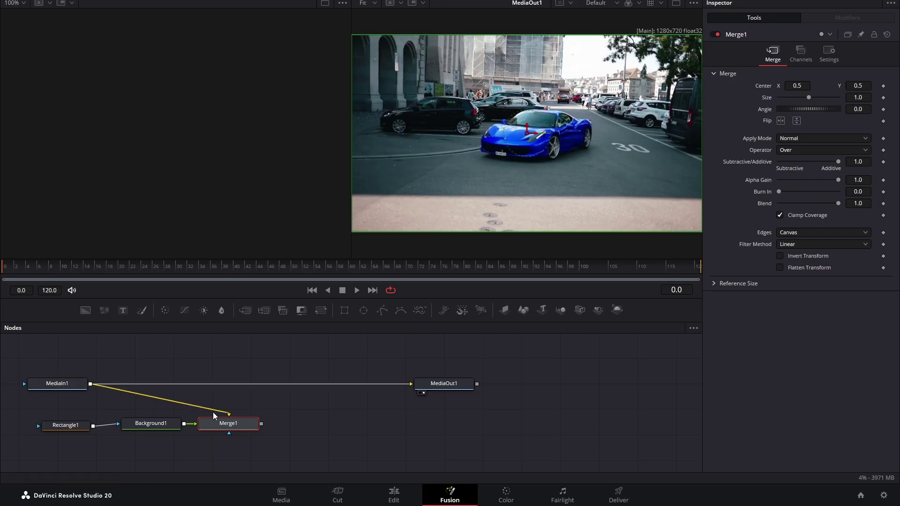
left_click_drag(216, 415, 412, 383)
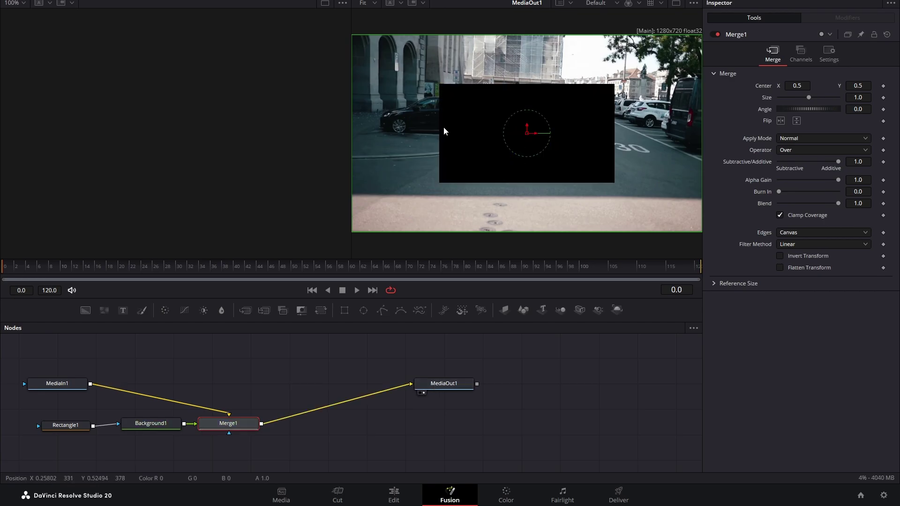
Rearrange the node graph so Merge1 sits between the MediaIn1 and Background1 branches and MediaOut1
left_click_drag(444, 386, 445, 408)
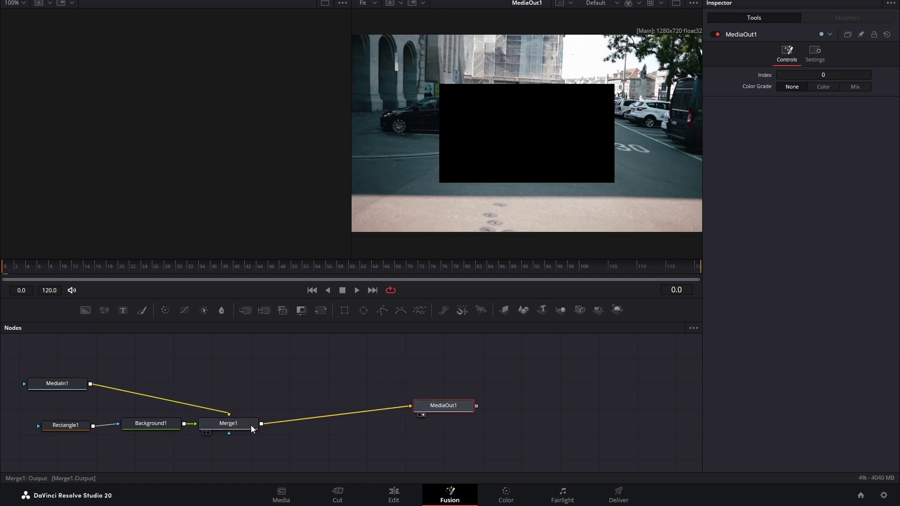
left_click_drag(238, 421, 273, 400)
left_click_drag(274, 400, 285, 390)
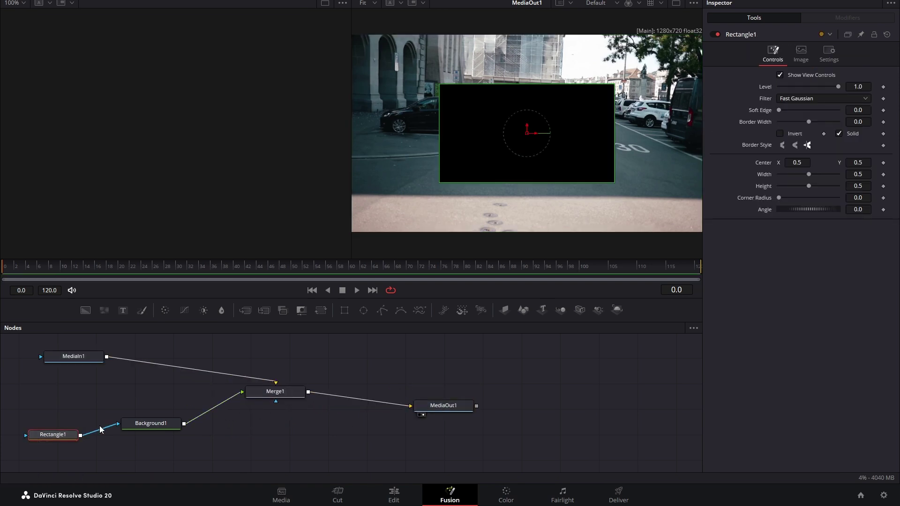
left_click_drag(151, 423, 139, 432)
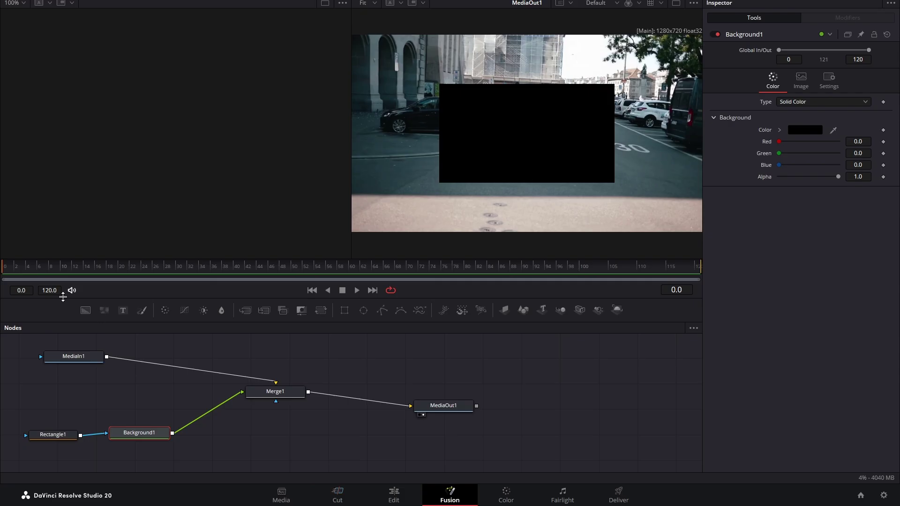
Keyframe the Rectangle1 mask's Center at frame 33
left_click_drag(29, 268, 196, 261)
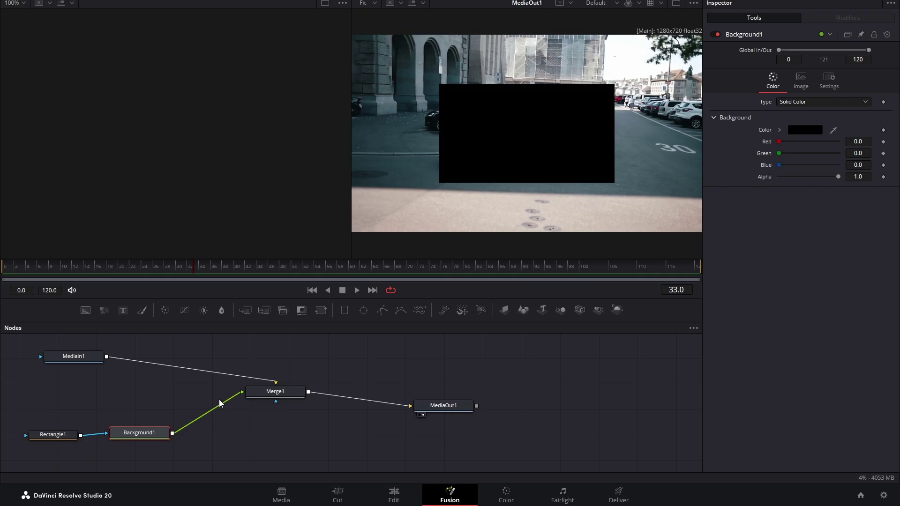
left_click(52, 434)
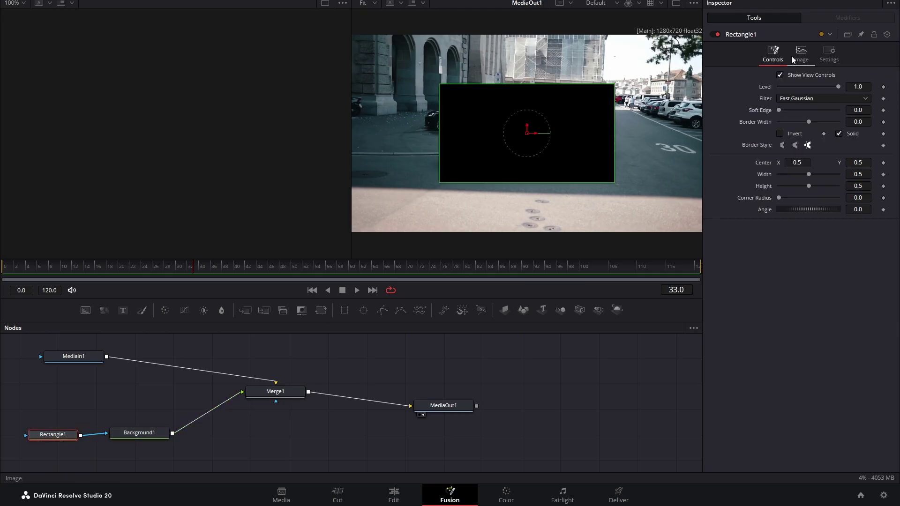
left_click(883, 163)
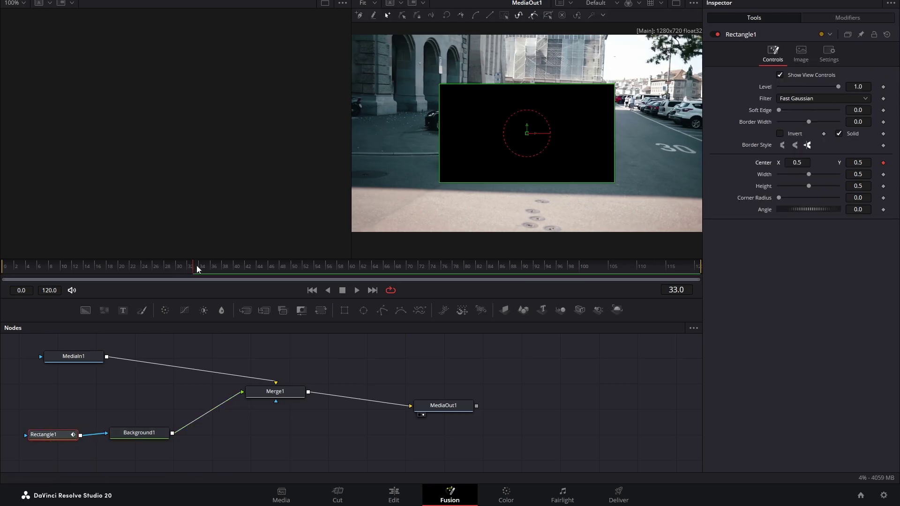
At frame 70, shift the rectangle's Center to about X 0.449, Y 0.467 and widen it to 0.661 to cover the car
left_click_drag(197, 268, 409, 267)
left_click_drag(527, 134, 511, 143)
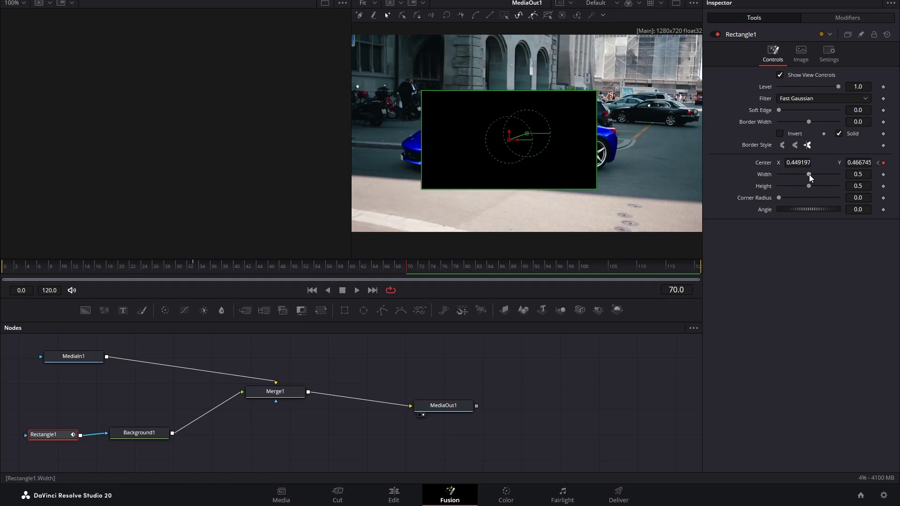
left_click_drag(810, 175, 820, 179)
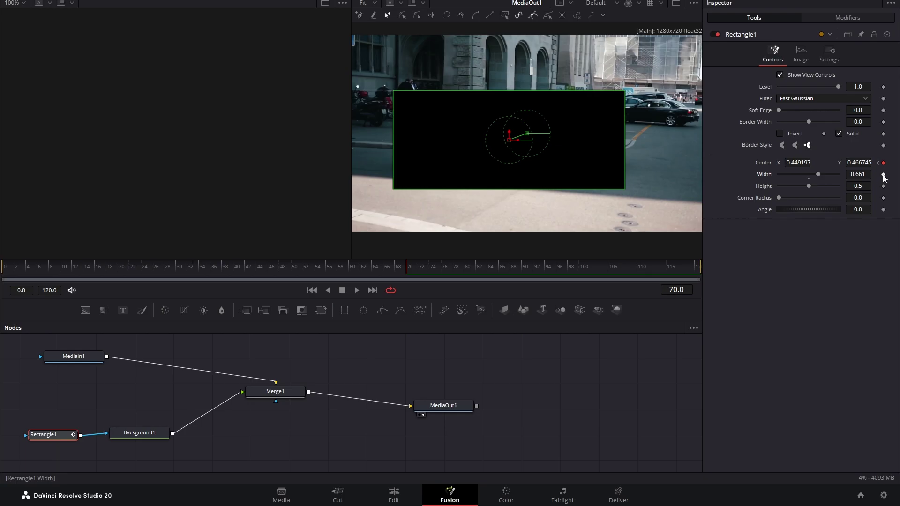
Add keyframes for the rectangle's Center and Width at frame 81
left_click_drag(278, 269, 476, 272)
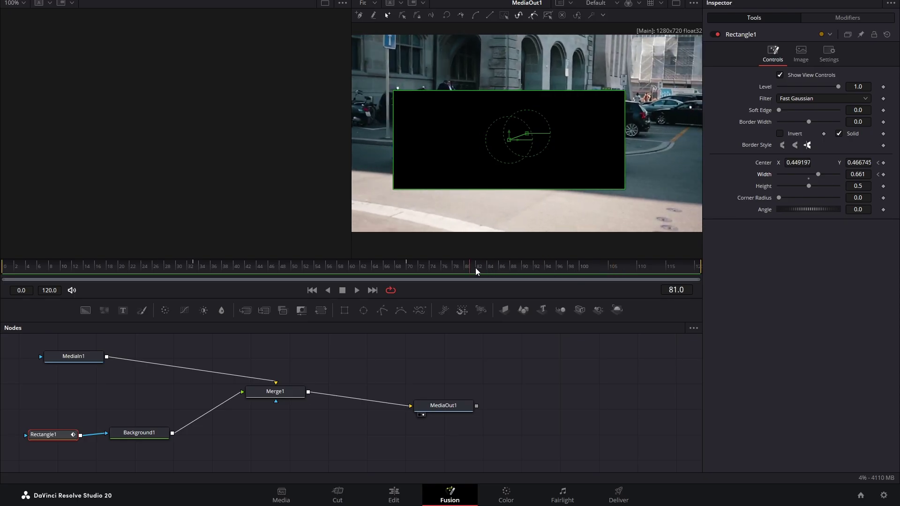
left_click(884, 164)
left_click(883, 174)
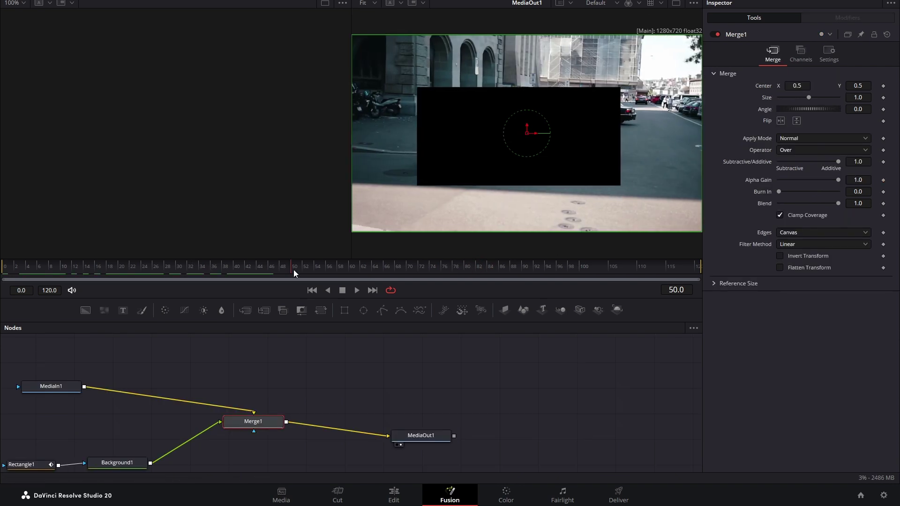
At frame 91, set the rectangle's Center X to about 0.440 and Width to 0.74, and scrub back to check coverage
left_click_drag(293, 269, 376, 271)
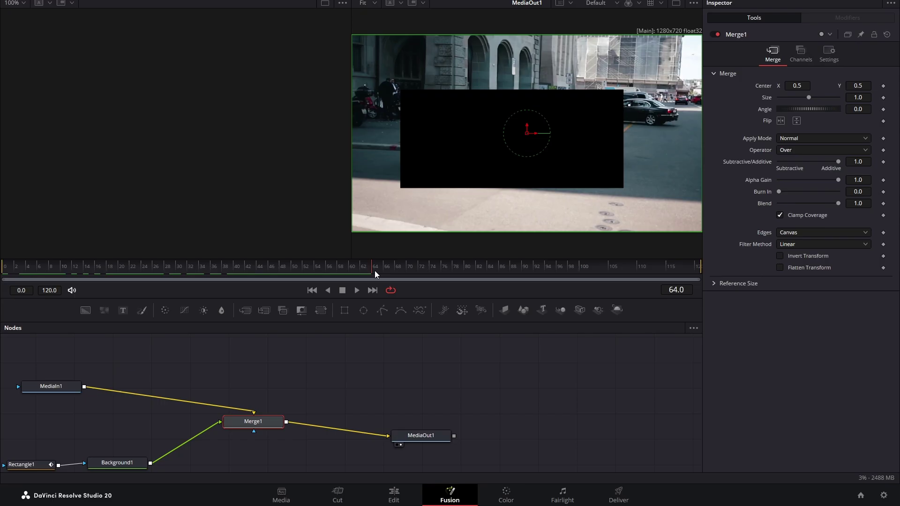
left_click(21, 464)
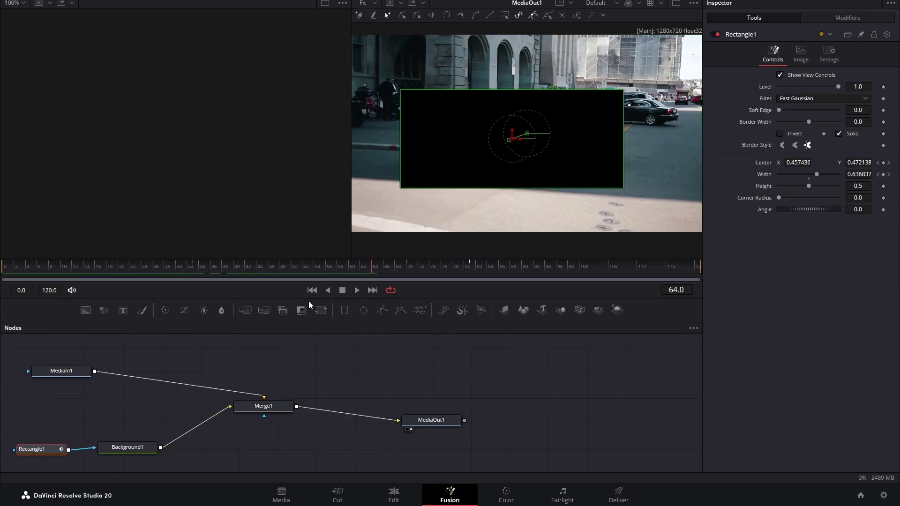
left_click_drag(373, 266, 525, 270)
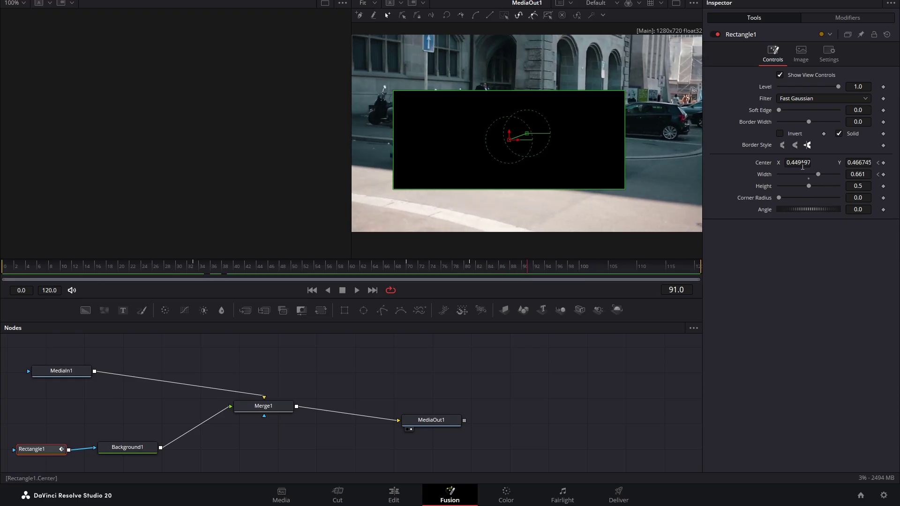
left_click_drag(802, 162, 824, 175)
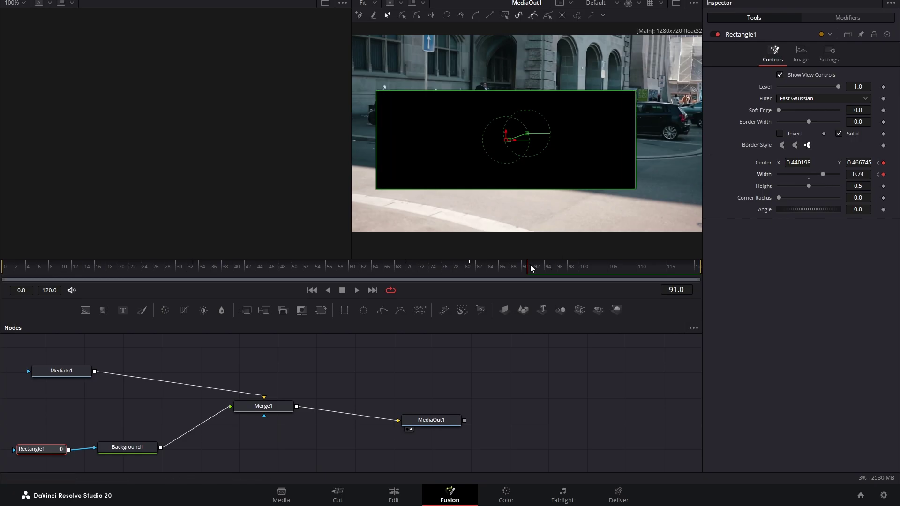
left_click_drag(530, 265, 261, 275)
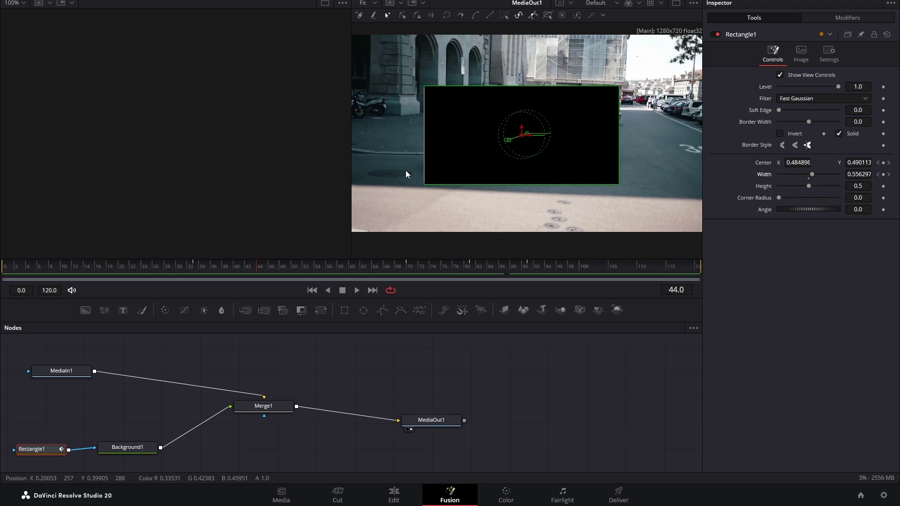
Set the Background1 node's solid color to white
left_click_drag(265, 264, 627, 254)
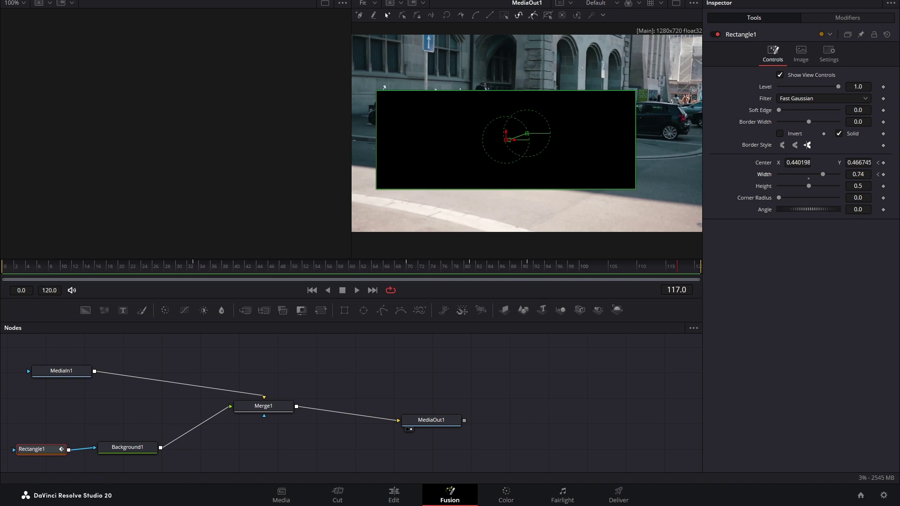
left_click(130, 449)
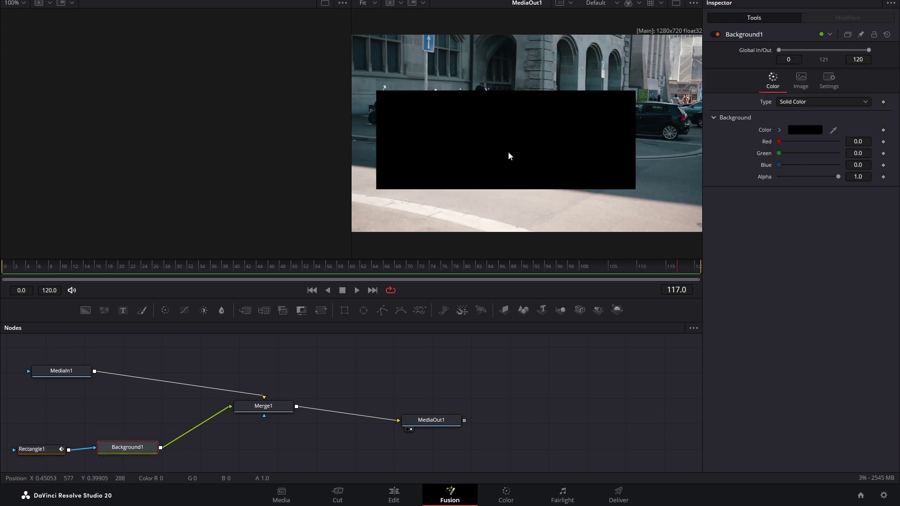
left_click(809, 130)
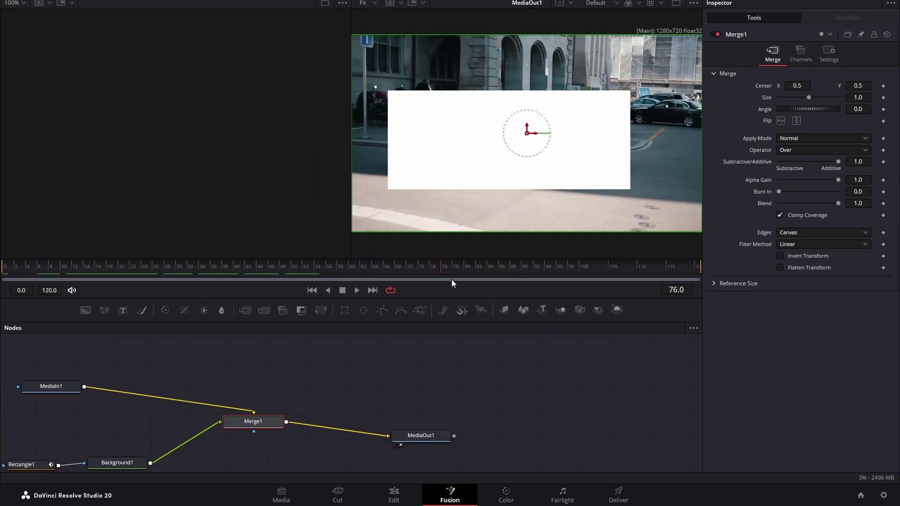
left_click_drag(451, 279, 538, 278)
Add a second black Background node, feed it into Merge1 in place of MediaIn1, and scrub through to check the mask
left_click(184, 367)
key("shift+space")
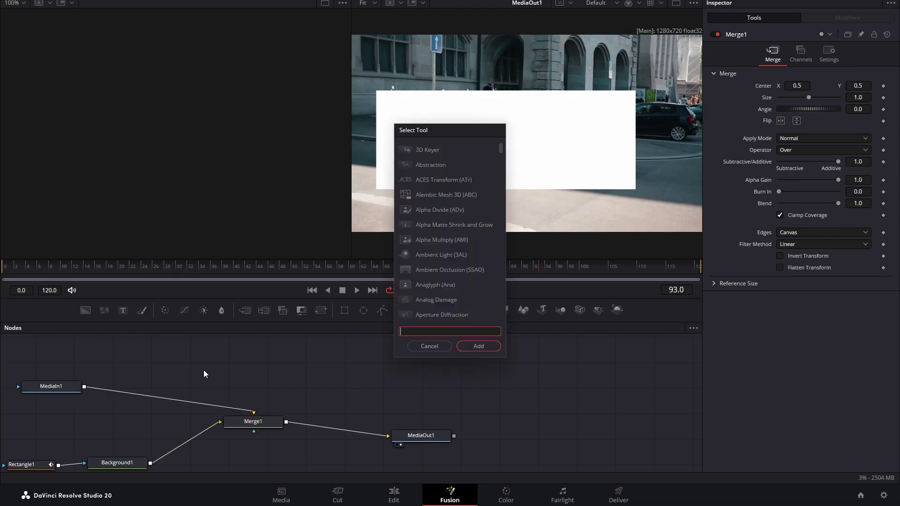
type("back")
key("Return")
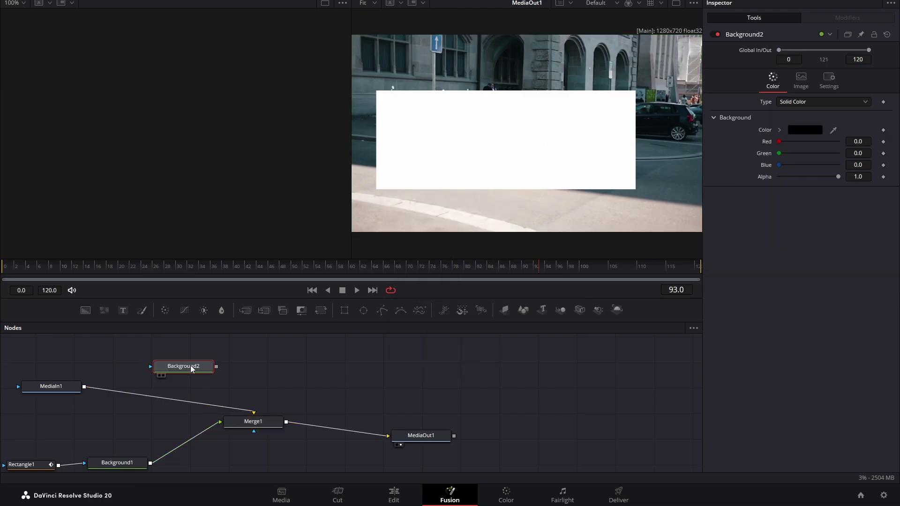
left_click_drag(216, 366, 254, 414)
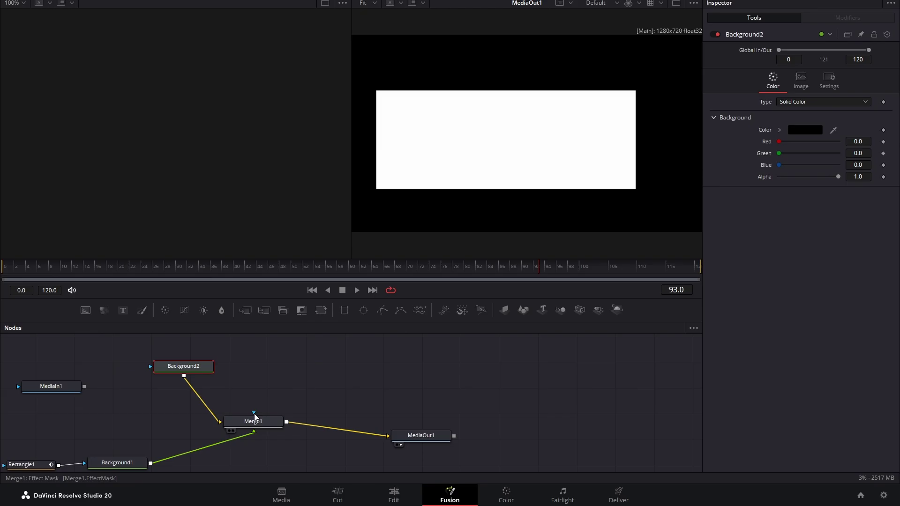
left_click(55, 268)
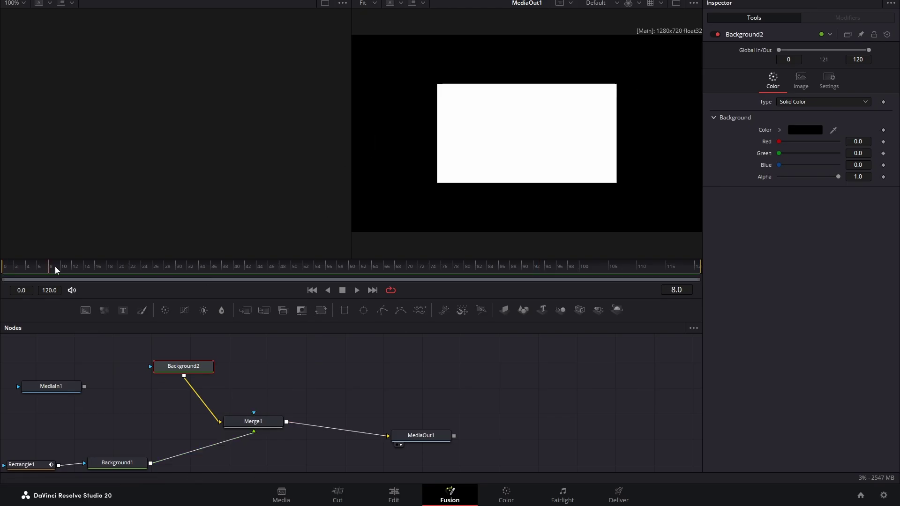
left_click_drag(212, 268, 31, 267)
Look over the custom export settings on the Deliver page
left_click(623, 502)
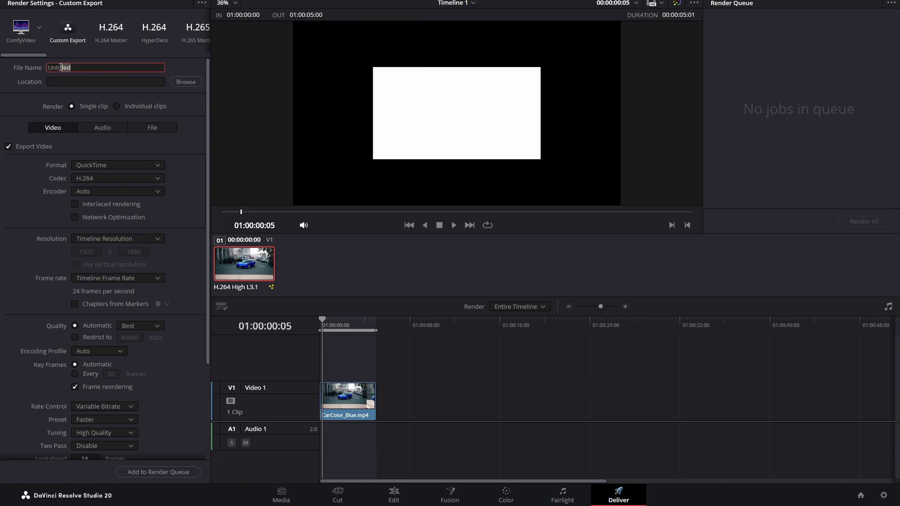
scroll(168, 296, "down", 3)
scroll(173, 320, "up", 3)
Quick-export the timeline from the Edit page with the ComfyVideo preset to the Downloads folder as RectangleCarMask.mp4
left_click(412, 496)
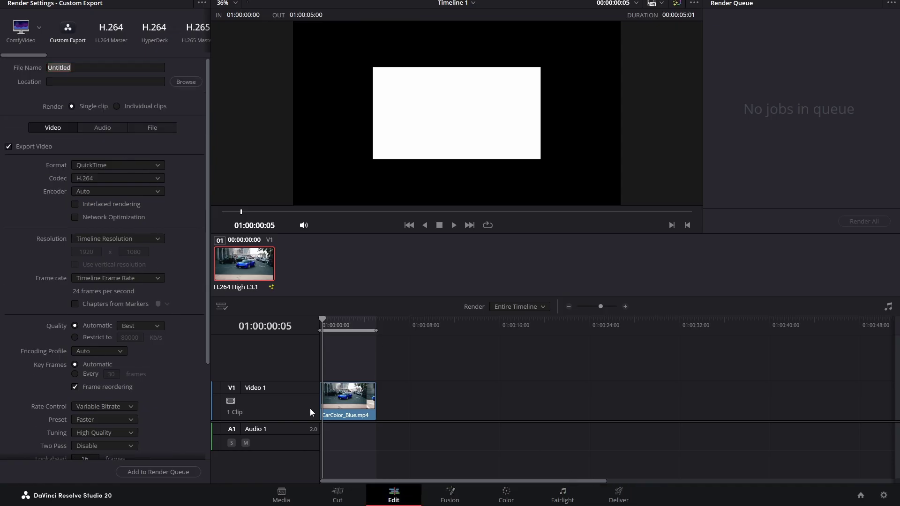
key("ctrl+e")
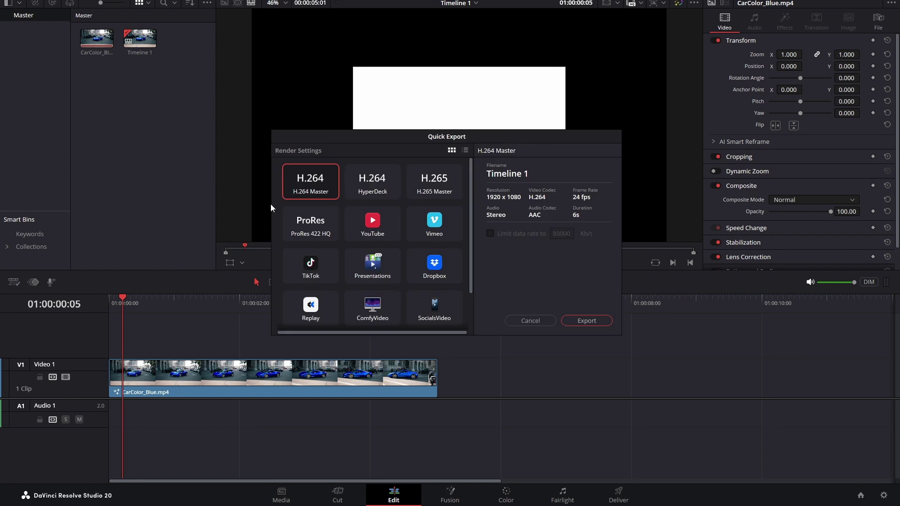
left_click(387, 316)
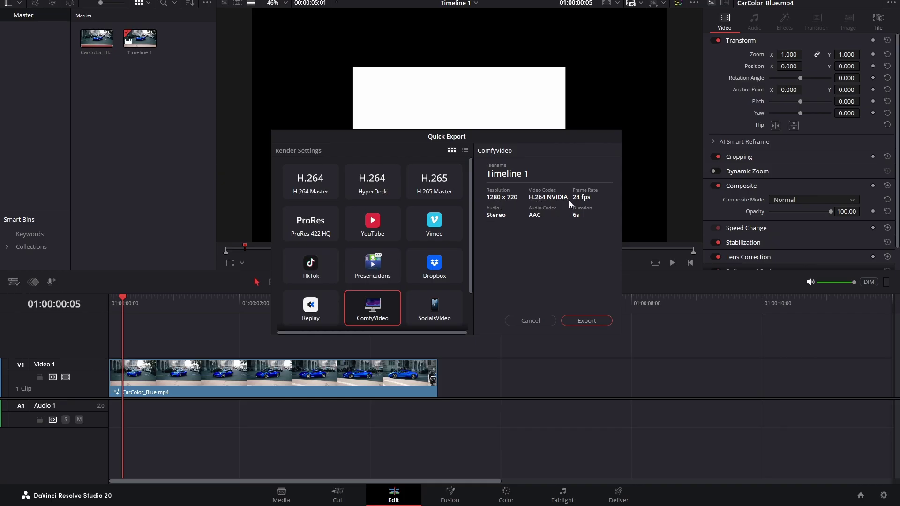
left_click(587, 321)
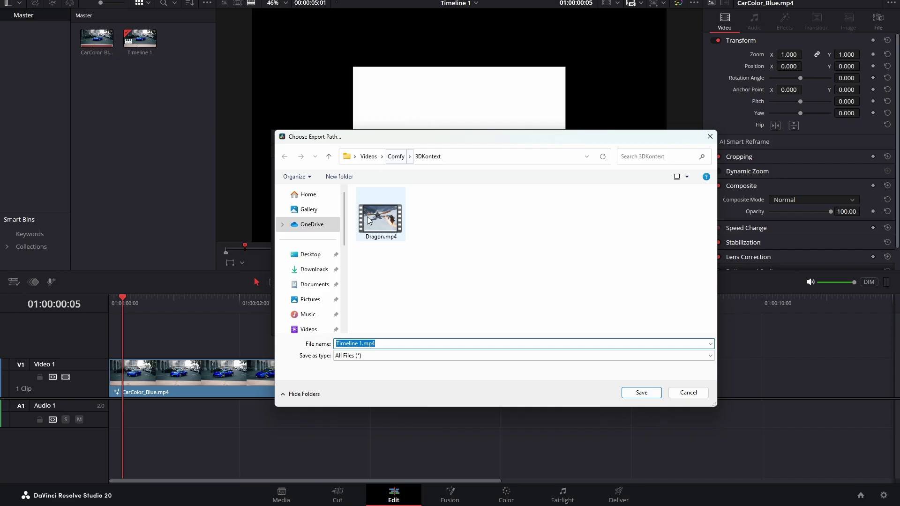
left_click(313, 270)
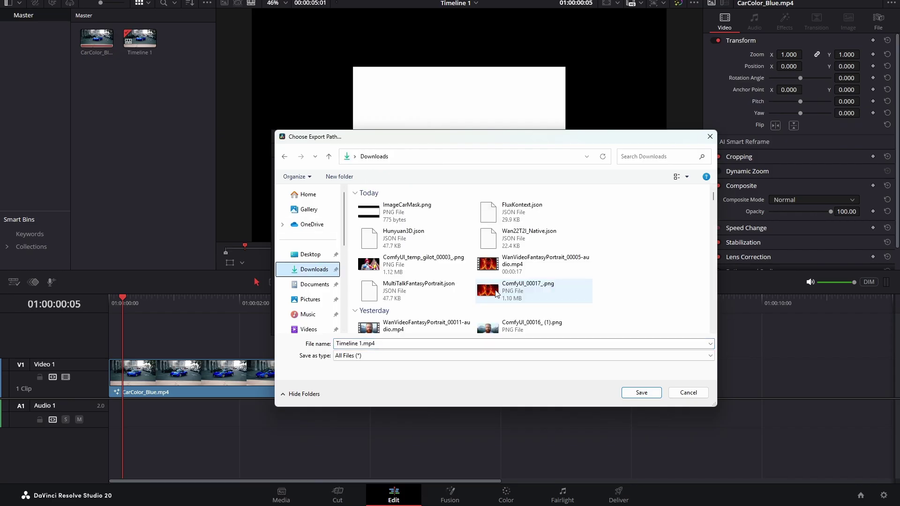
left_click(364, 344)
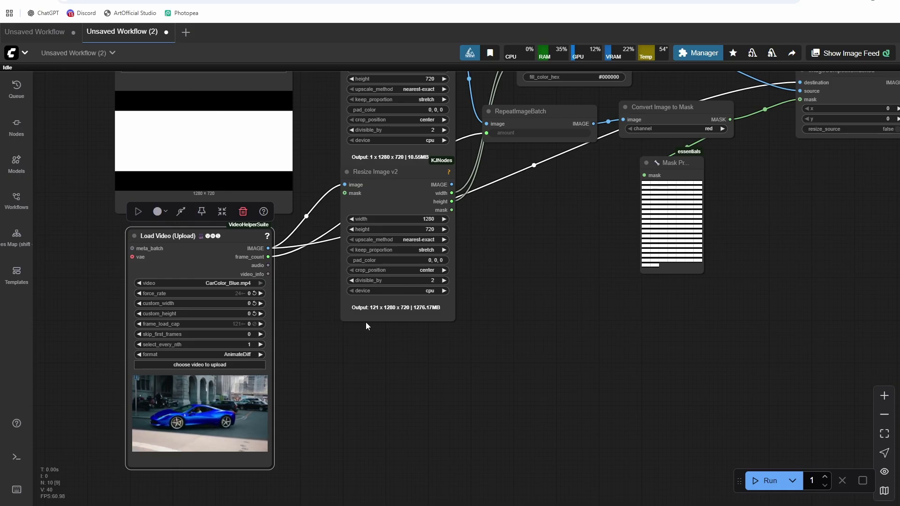
Switch to ComfyUI and try adding the Comfy Core Load Video node near the Load Image node
left_click_drag(366, 331, 424, 449)
double_click(209, 94)
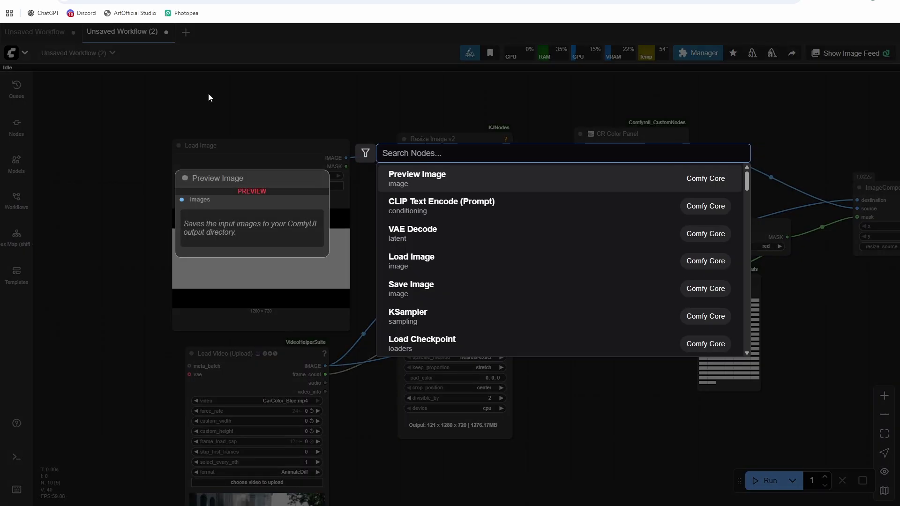
type("load")
key("BackSpace")
key("BackSpace")
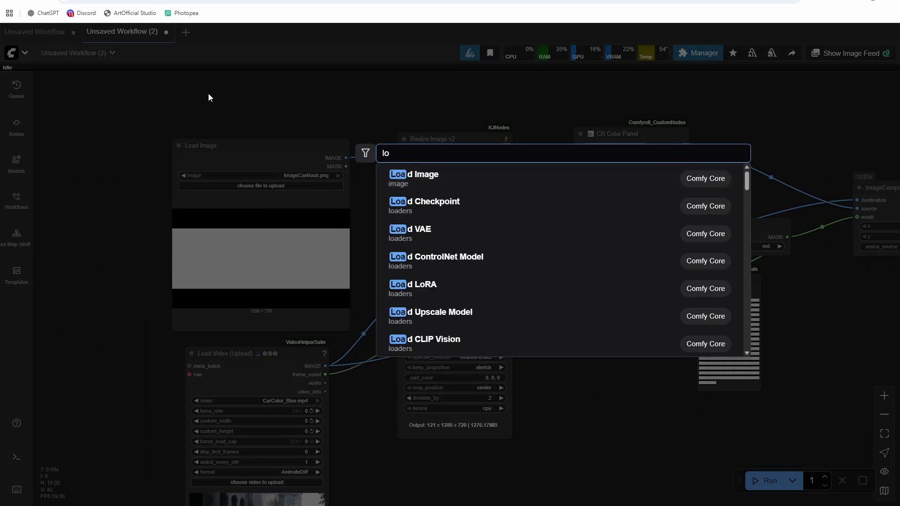
key("BackSpace")
key("BackSpace")
type("load video")
key("Return")
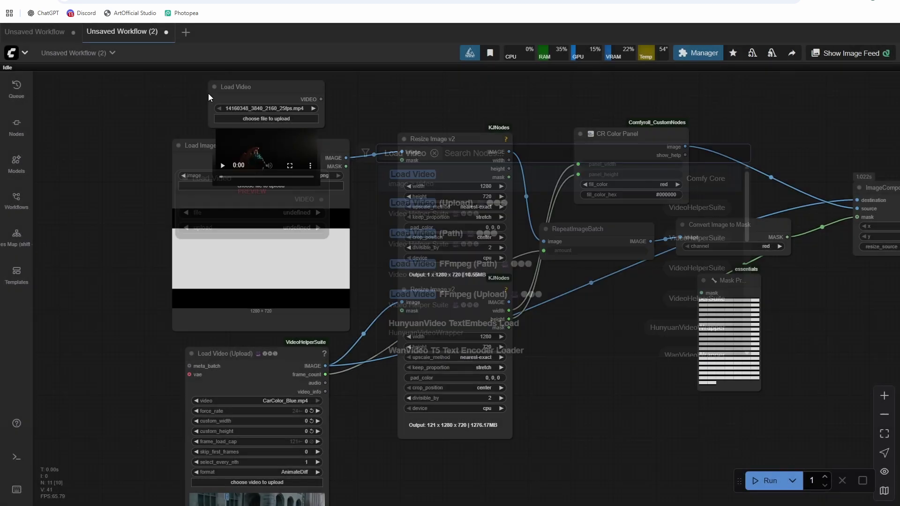
left_click(289, 99)
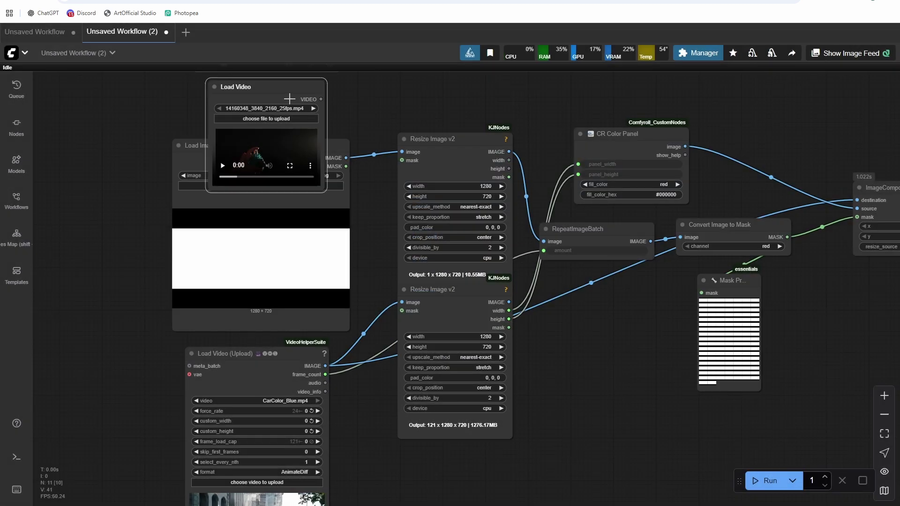
key("Delete")
Replace the Load Image node with a VideoHelperSuite Load Video (Upload) node
double_click(290, 98)
type("load ")
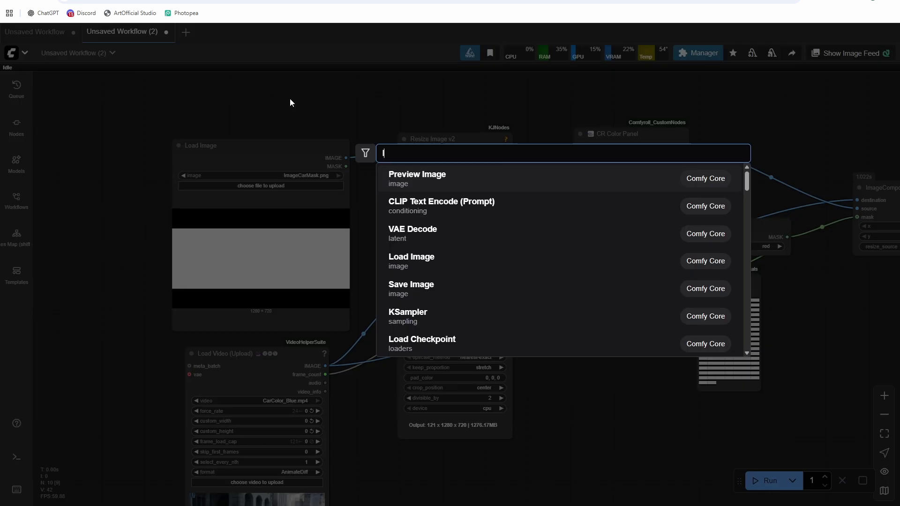
type("video")
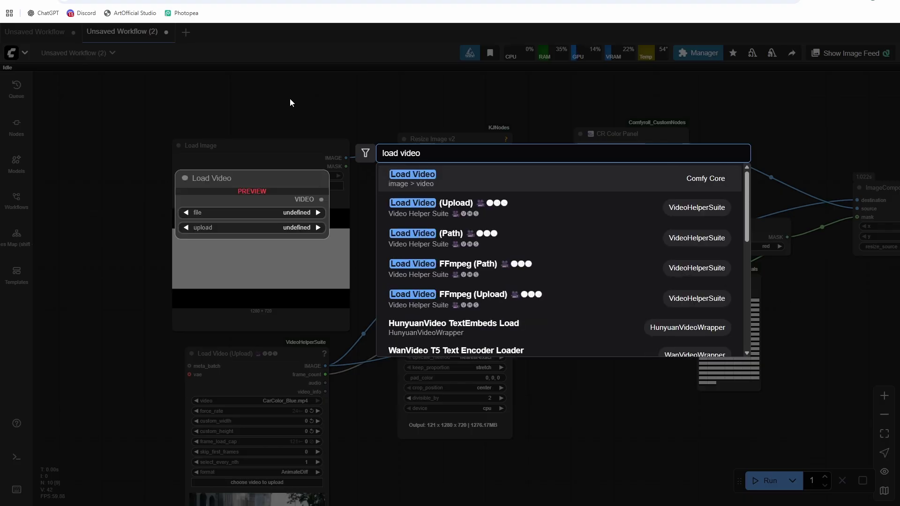
key("Return")
left_click(258, 148)
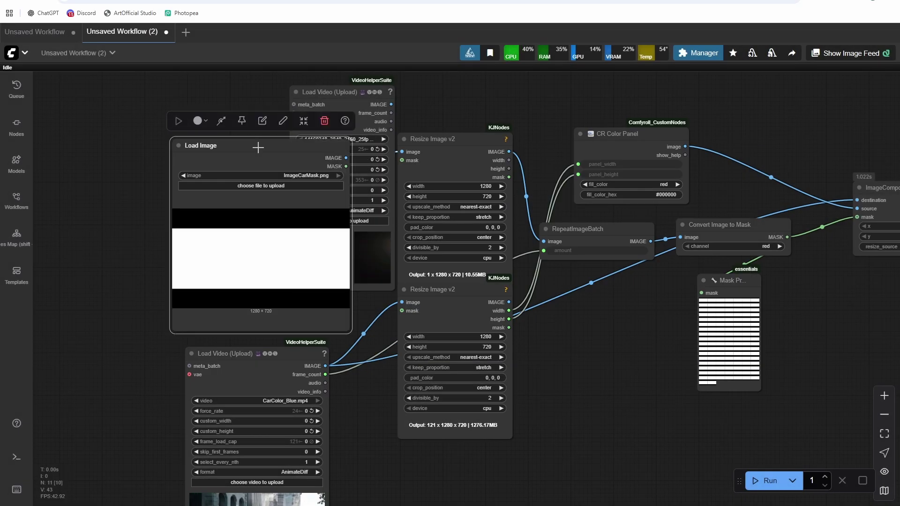
key("Delete")
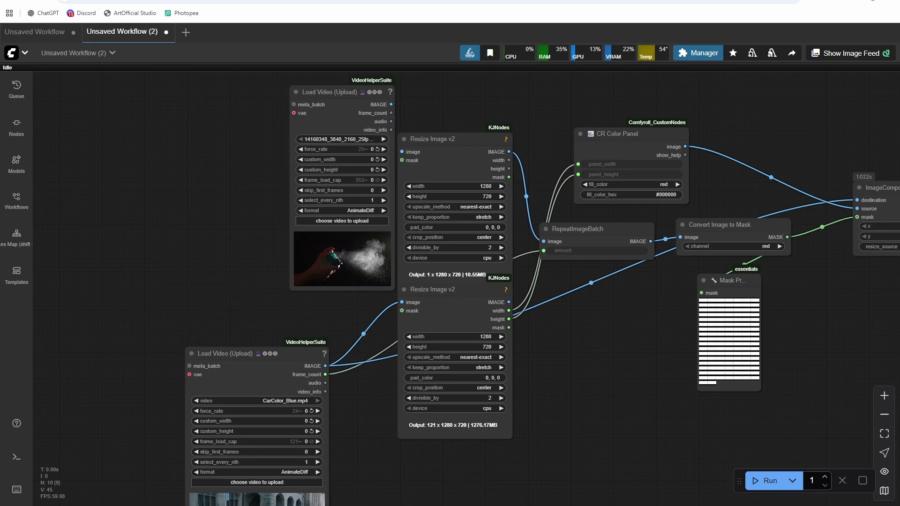
Load RectangleCarMask.mp4 into the new Load Video node and connect its IMAGE output to the upper Resize Image v2 node
left_click_drag(456, 210, 327, 230)
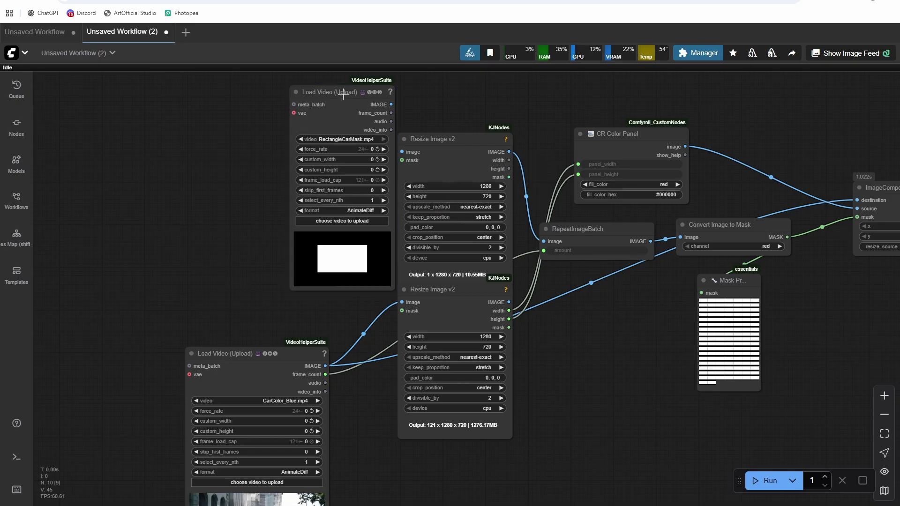
left_click_drag(376, 95, 402, 152)
left_click_drag(378, 233, 424, 169)
scroll(409, 185, "down", 1)
left_click_drag(389, 202, 153, 239)
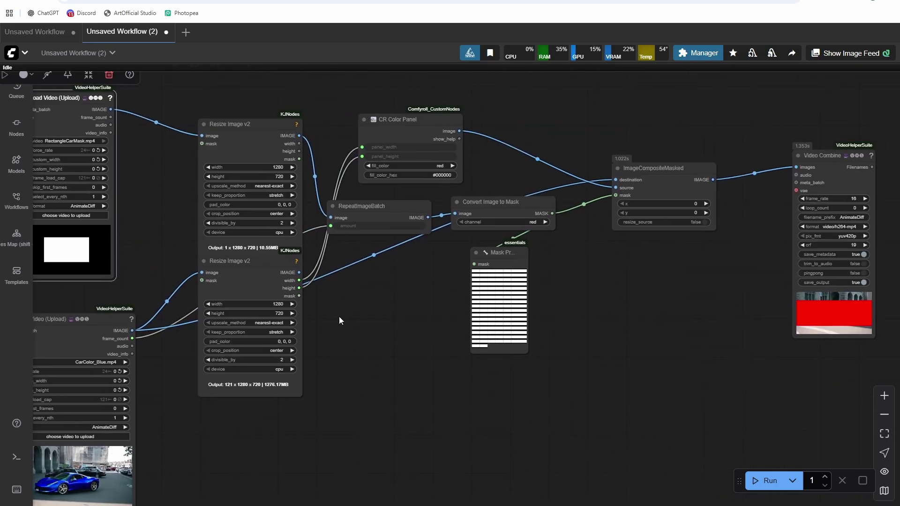
Run the workflow with the rectangle mask video
left_click_drag(339, 316, 282, 267)
key("ctrl+Return")
left_click_drag(583, 298, 440, 308)
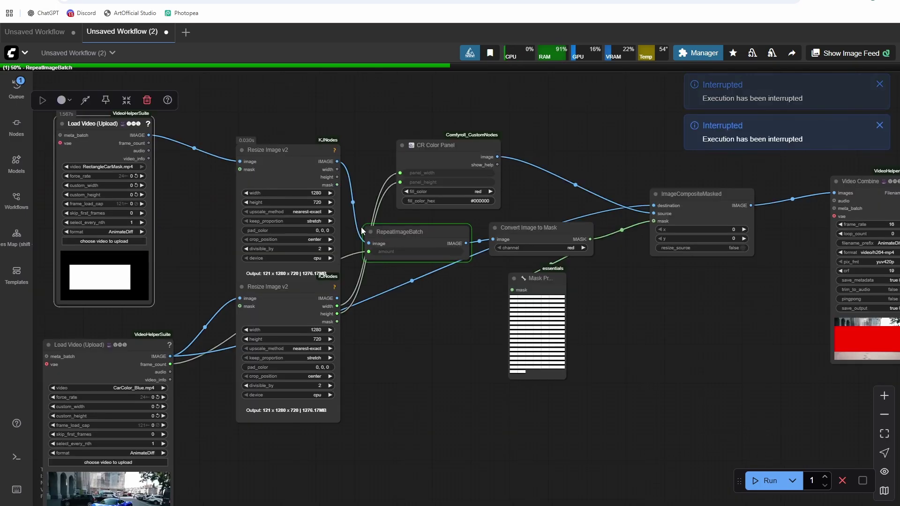
Delete the RepeatImageBatch node so the upper Resize Image v2 feeds Convert Image to Mask directly
left_click(405, 230)
key("Delete")
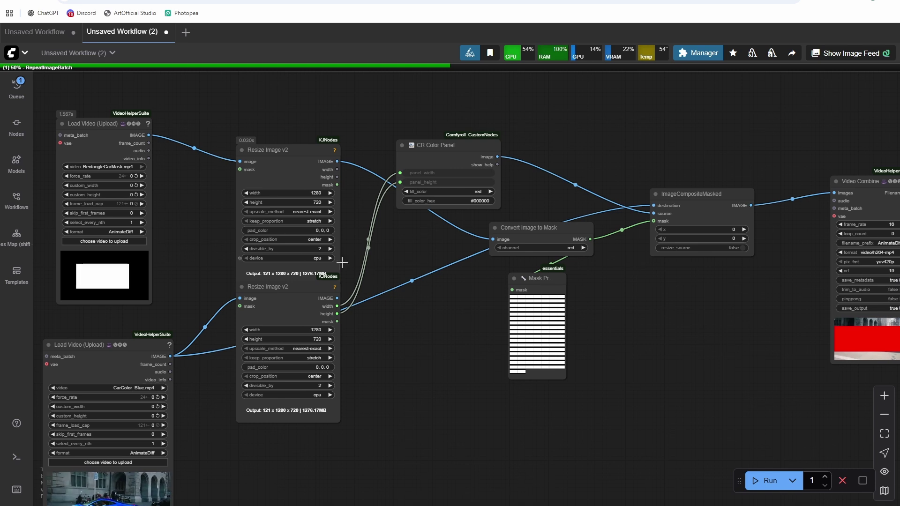
mouse_move(394, 265)
left_mouse_down()
mouse_move(411, 231)
mouse_move(408, 255)
left_mouse_up()
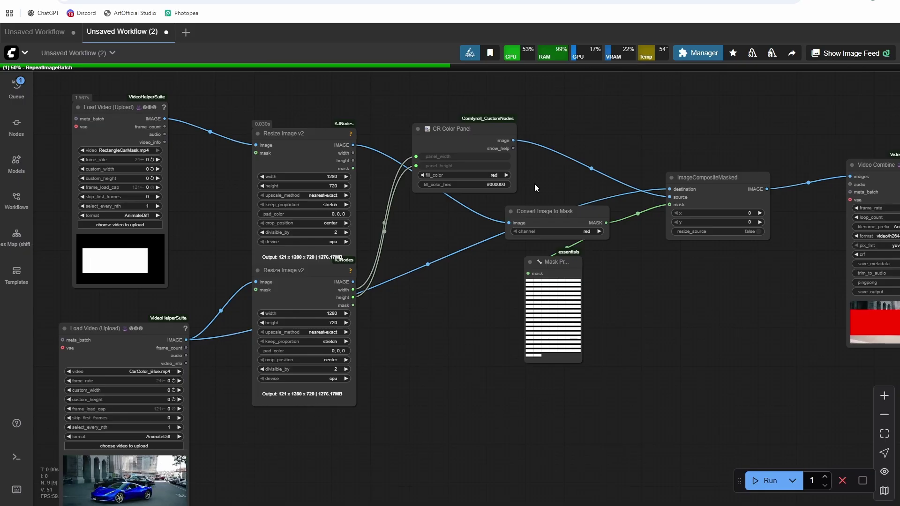
Restart ComfyUI and rerun the workflow to check the masked car video in the Video Combine preview
left_click(700, 53)
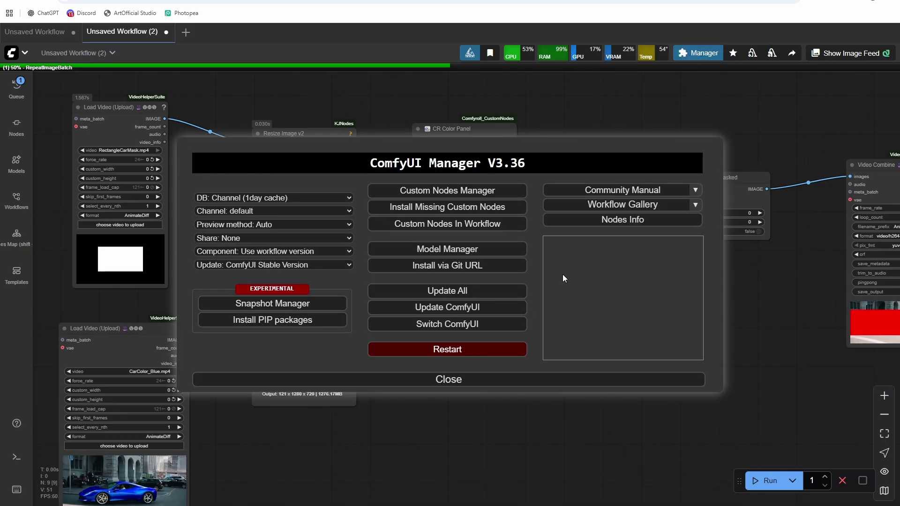
left_click(446, 348)
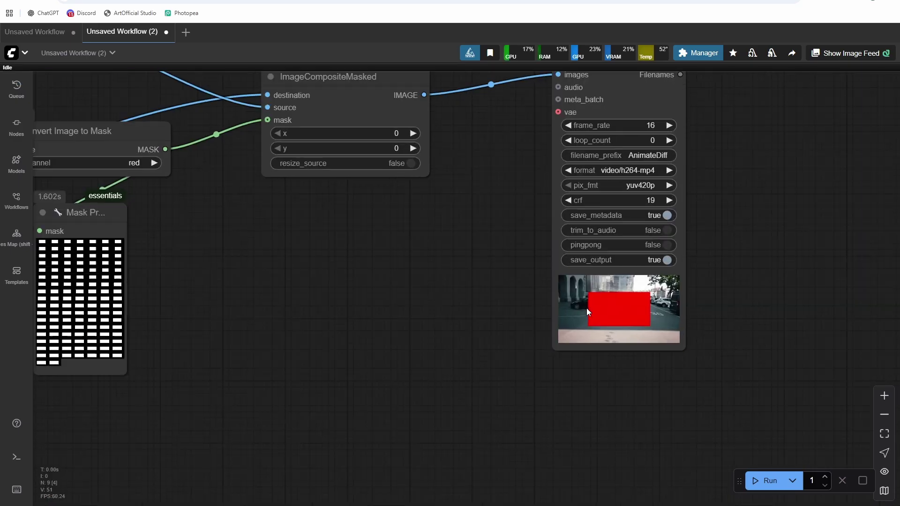
scroll(587, 308, "up", 4)
scroll(620, 311, "up", 2)
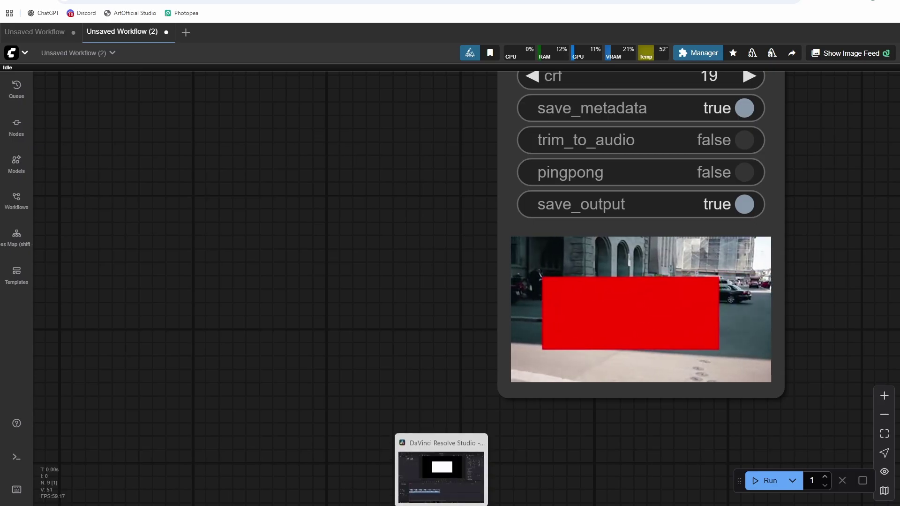
Switch to DaVinci Resolve's Color page, select the blue car with AI Magic Mask, track it forward, and scrub to check the mask
left_click(440, 462)
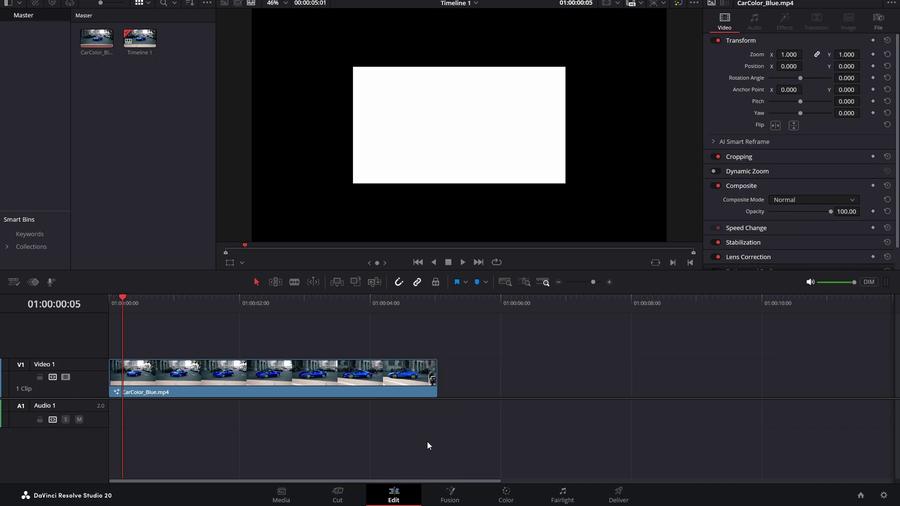
left_click(508, 496)
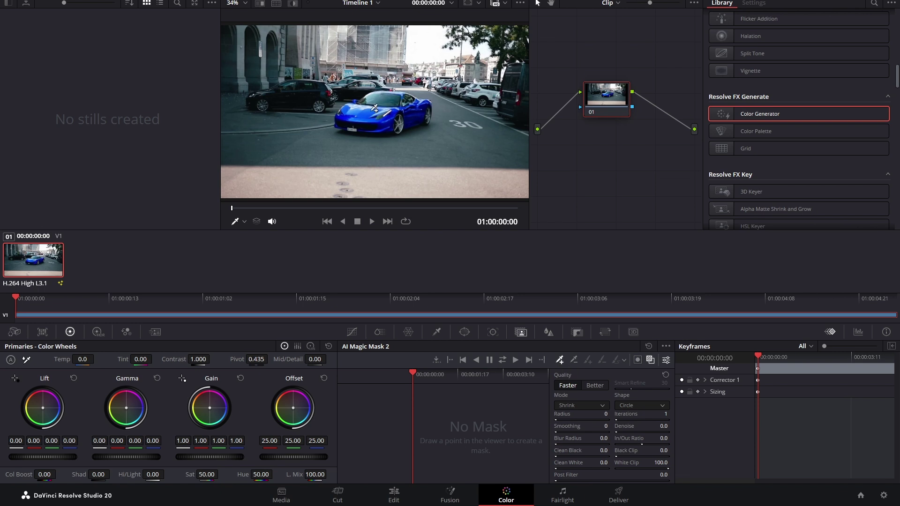
left_click(395, 107)
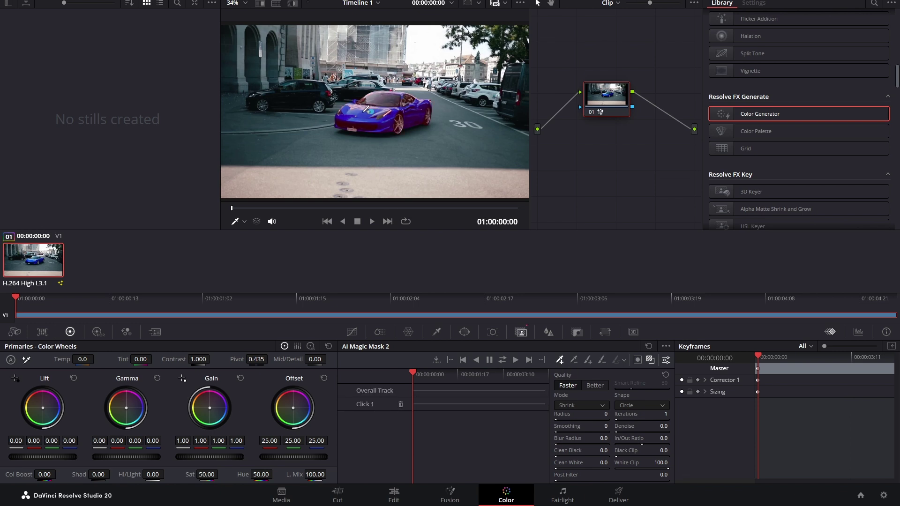
left_click(516, 360)
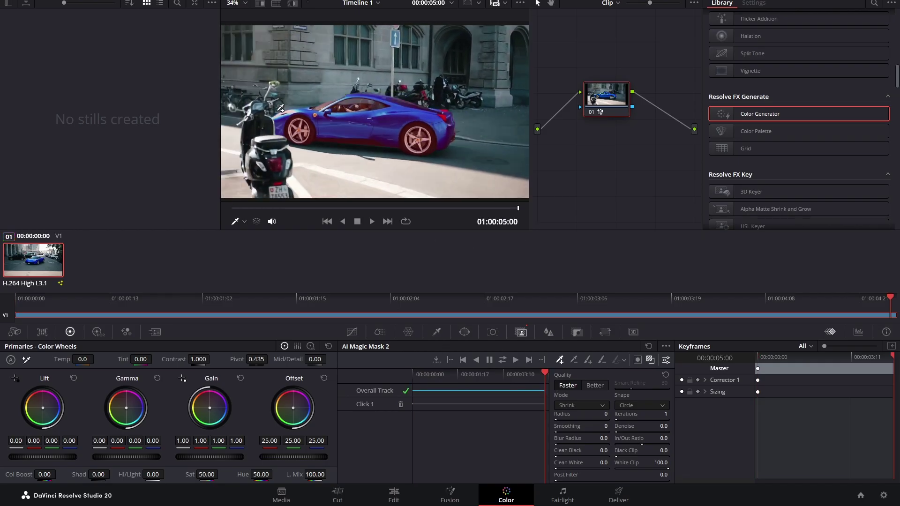
mouse_move(545, 373)
left_mouse_down()
mouse_move(528, 370)
mouse_move(538, 370)
left_mouse_up()
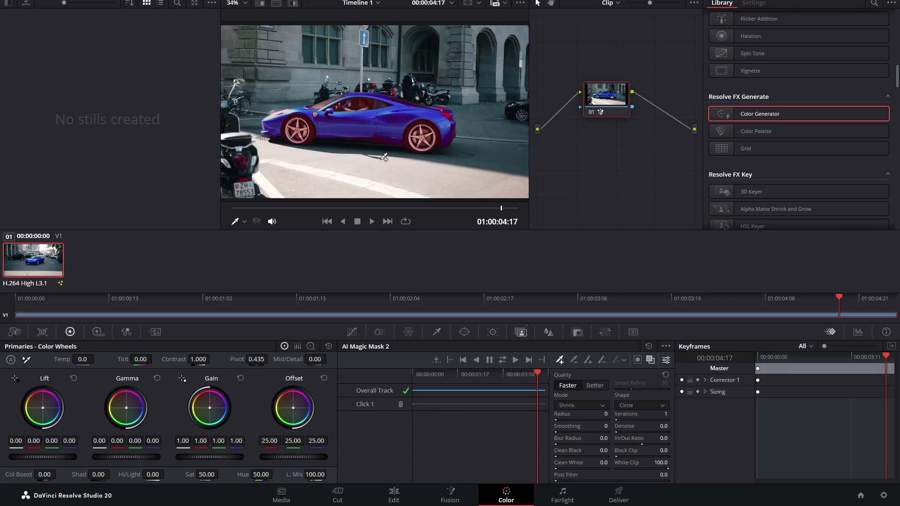
Add a second AI Magic Mask point on the car at 01:00:04:17, track it forward, and scrub through the clip to check the mask
mouse_move(533, 373)
left_mouse_down()
mouse_move(437, 371)
mouse_move(538, 370)
left_mouse_up()
left_click(429, 137)
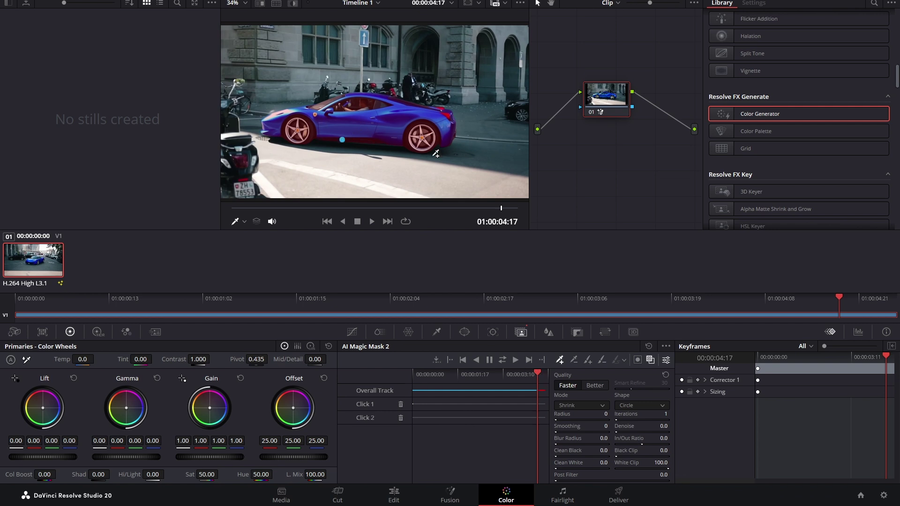
left_click(517, 359)
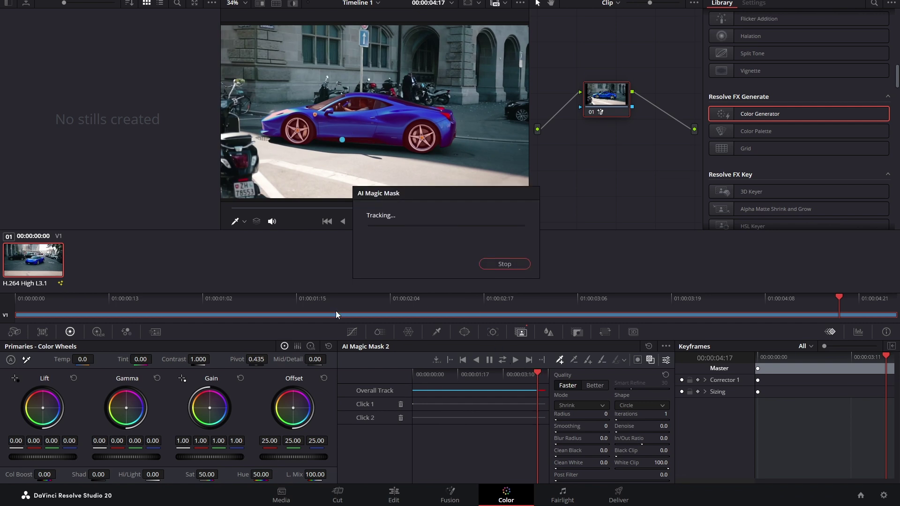
left_click(463, 359)
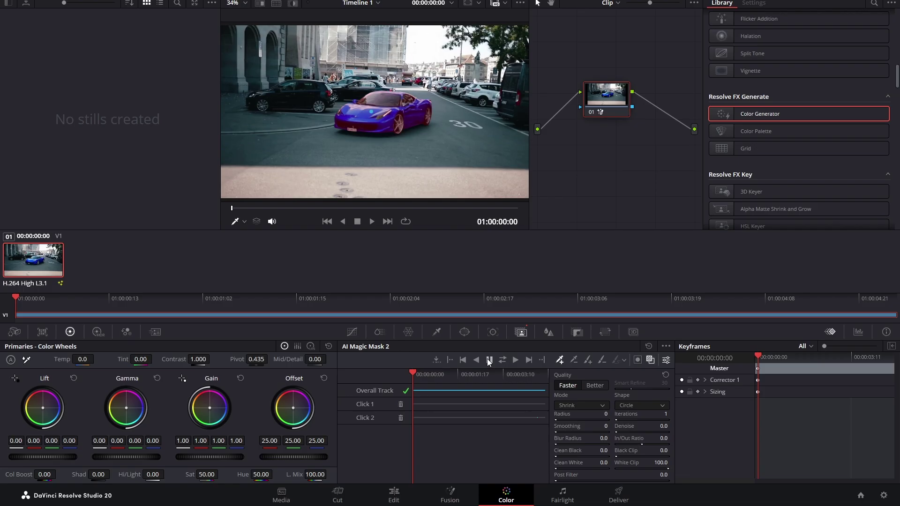
left_click_drag(514, 300, 768, 330)
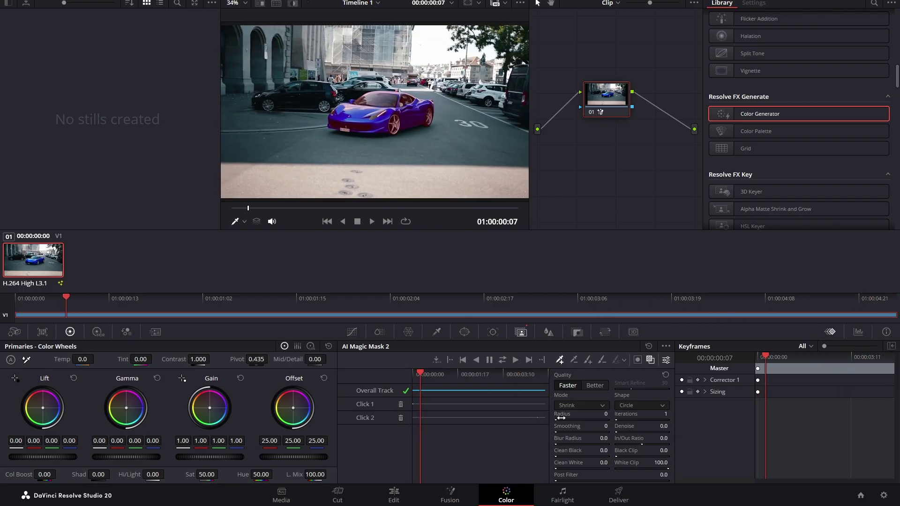
Set the Magic Mask radius to 5, add another point on the car at 01:00:03:09, and track it again
left_click_drag(572, 421, 609, 420)
left_click_drag(69, 296, 606, 332)
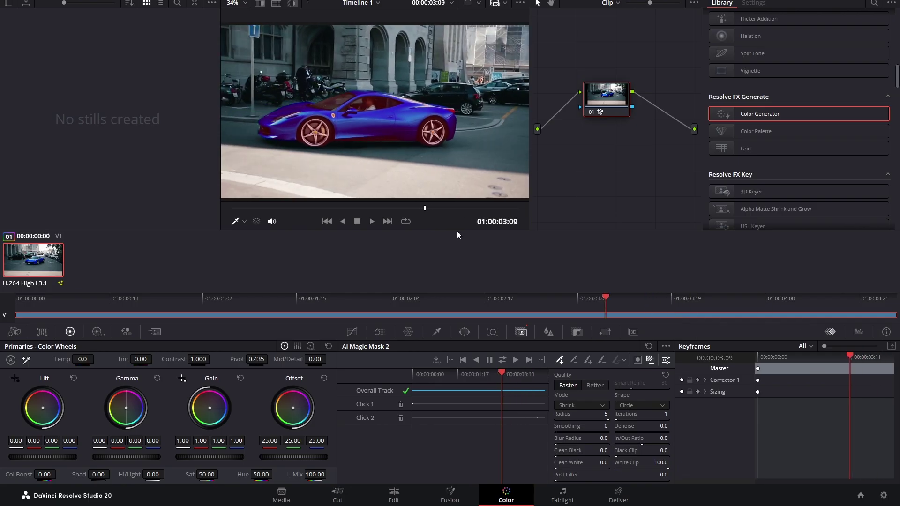
left_click(398, 142)
left_click(516, 361)
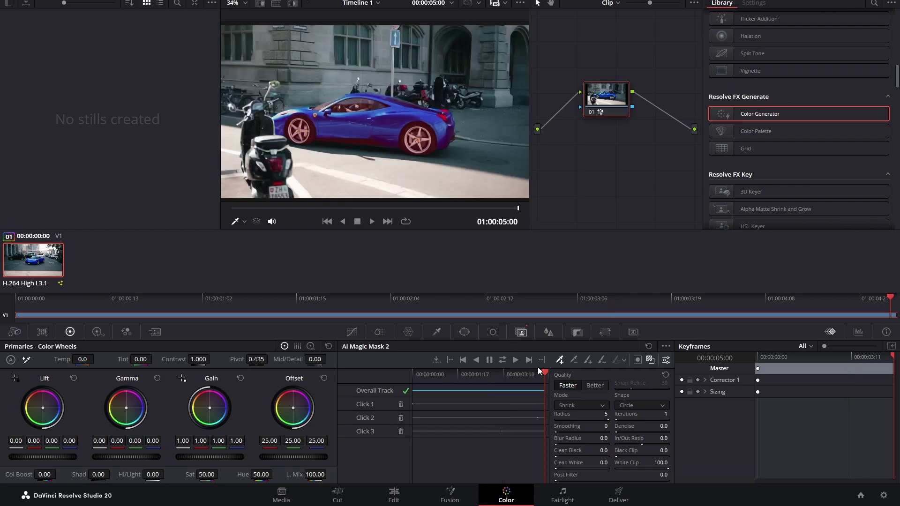
left_click_drag(545, 372, 429, 372)
Add a serial node after node 01 and connect node 01's key output to the new node's key input
left_click_drag(605, 87, 582, 89)
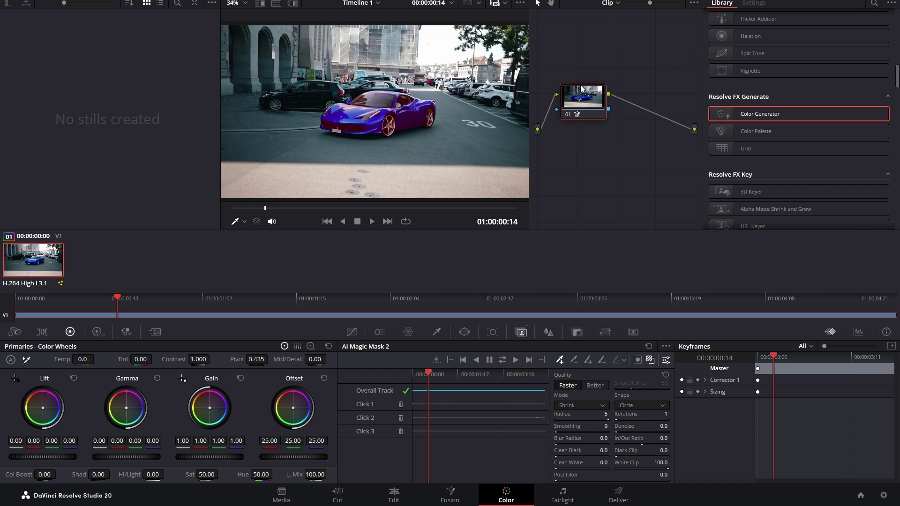
right_click(605, 96)
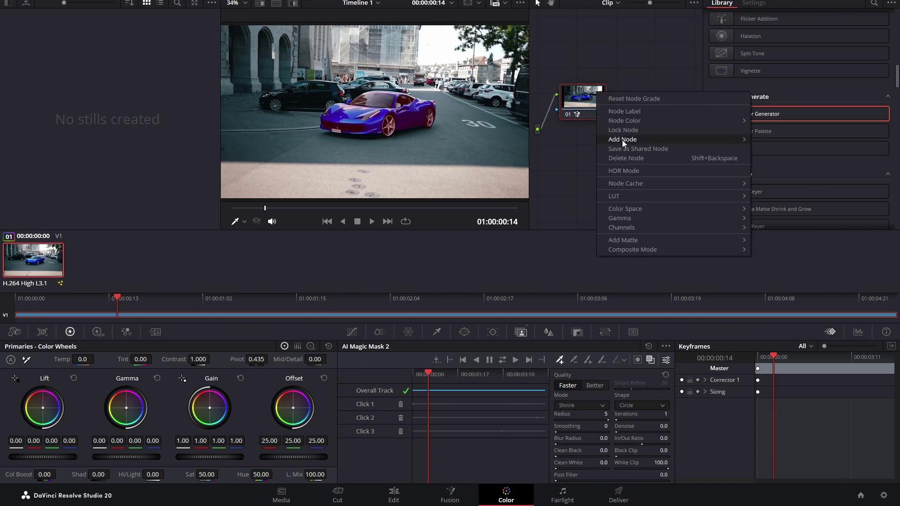
mouse_move(643, 138)
left_click(808, 139)
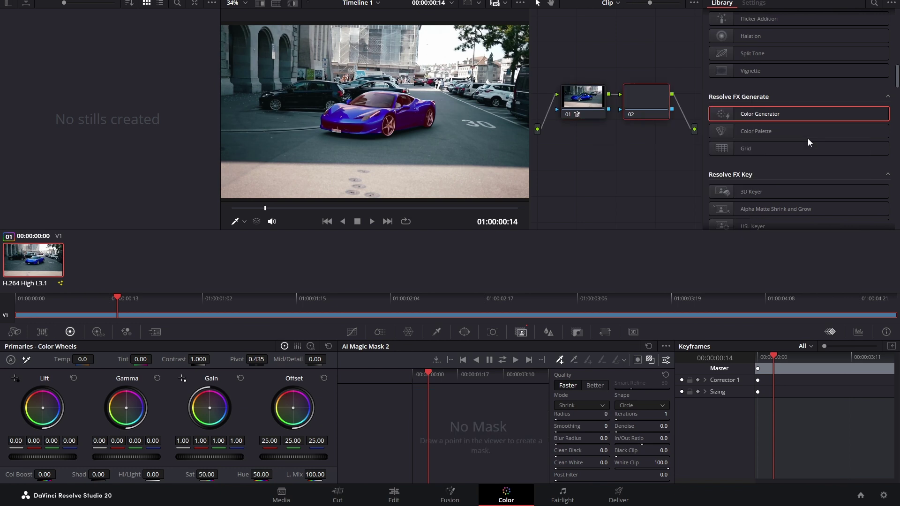
left_click_drag(610, 111, 621, 112)
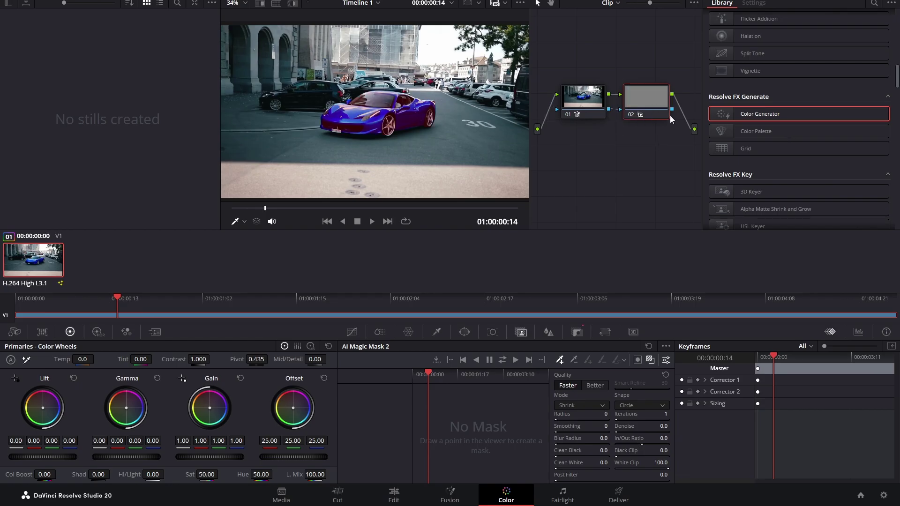
Add an alpha output linked to node 02, then turn off the mask overlay to check the isolated car
right_click(676, 157)
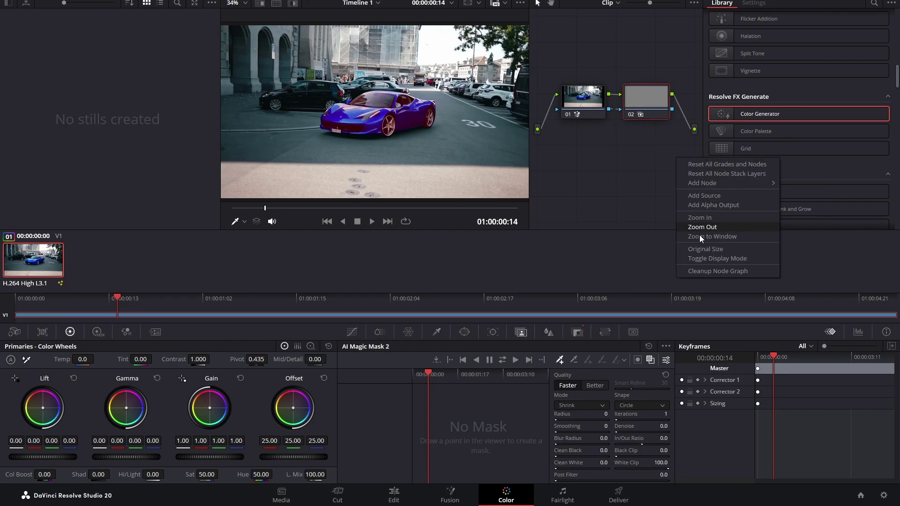
left_click(709, 205)
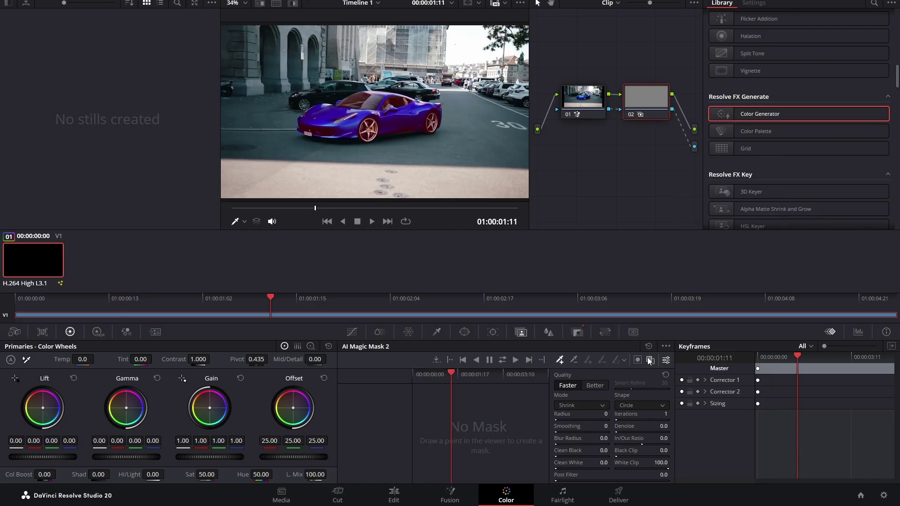
left_click(649, 360)
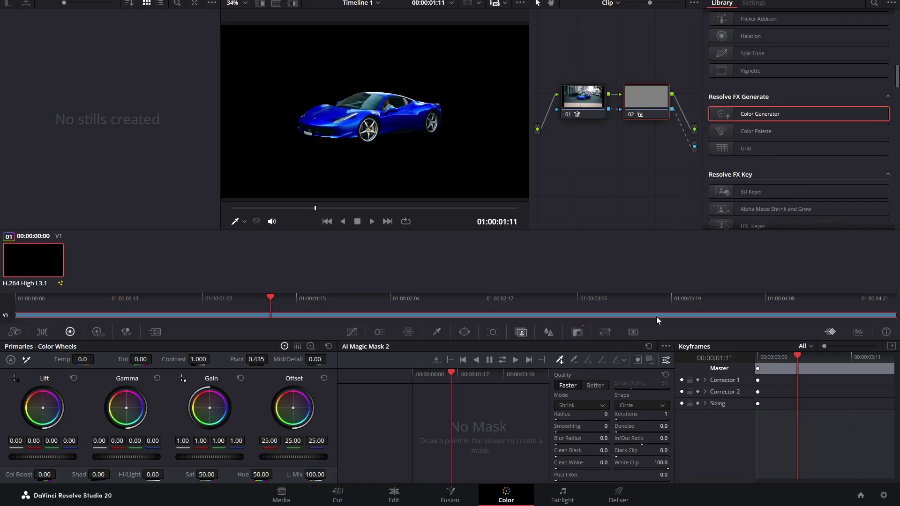
left_click_drag(266, 297, 219, 295)
Apply the Color Generator effect to node 02 for a solid white car matte, and scrub through the clip to check it
scroll(767, 82, "up", 3)
scroll(767, 82, "down", 5)
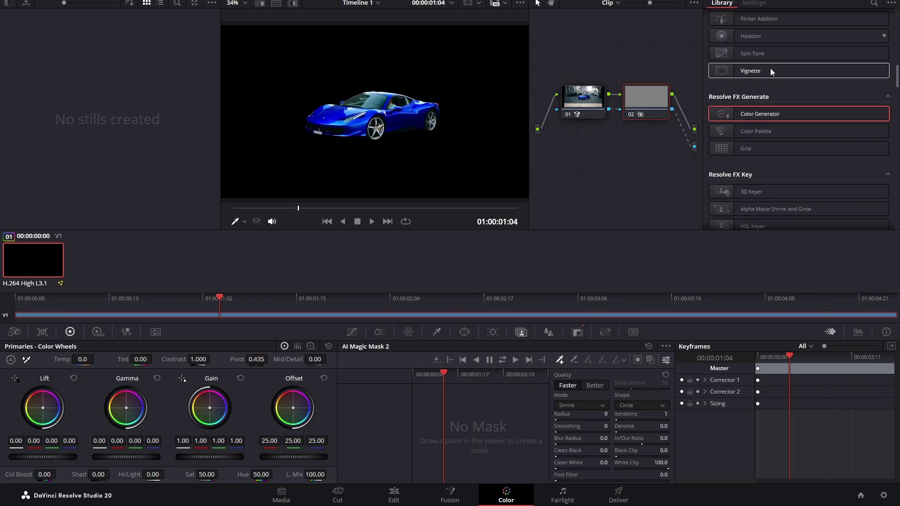
scroll(765, 61, "up", 2)
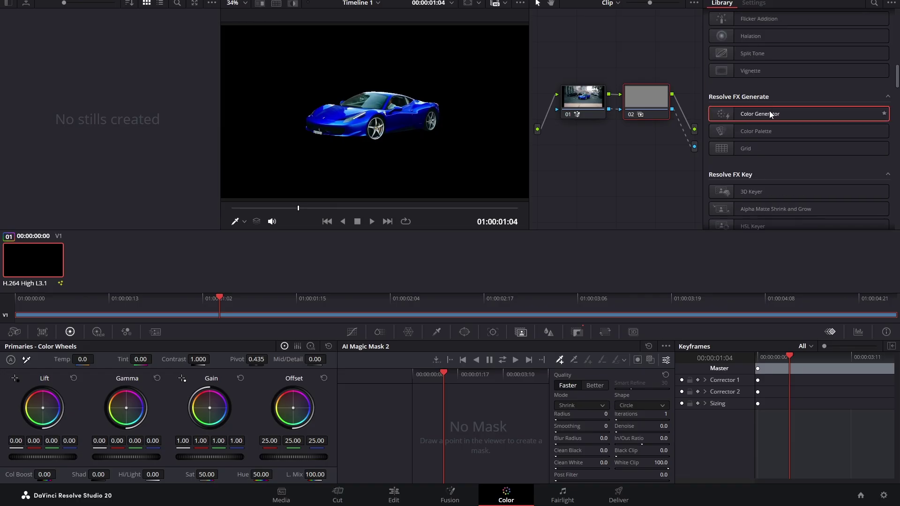
left_click_drag(769, 111, 652, 97)
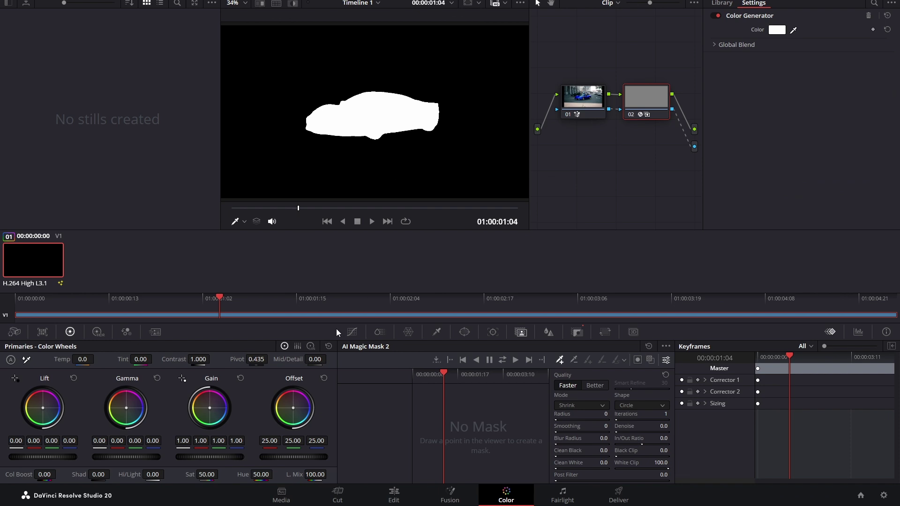
left_click_drag(205, 304, 422, 301)
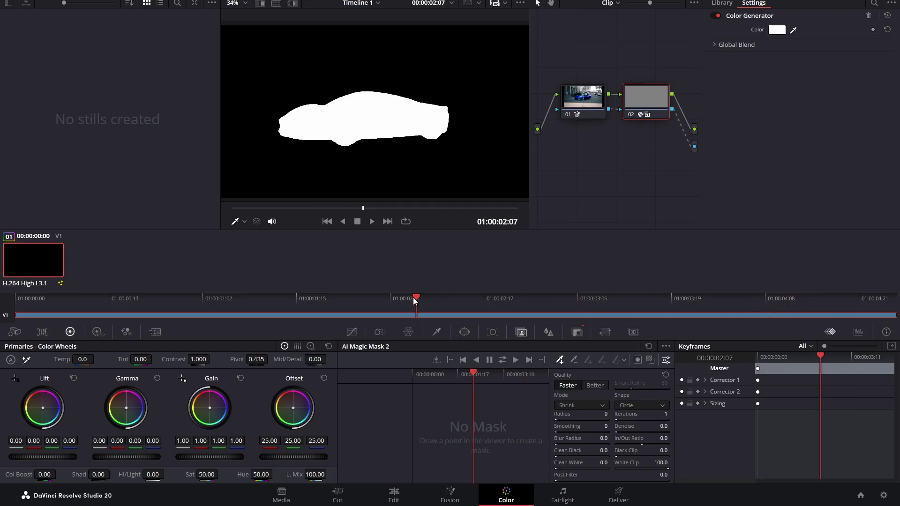
left_click_drag(415, 298, 554, 295)
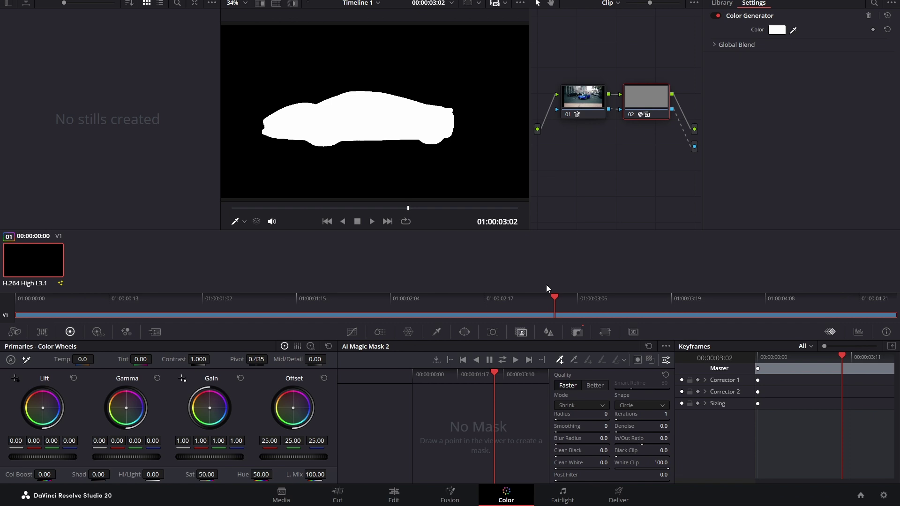
On the Edit page, quick-export the timeline with the ComfyVideo preset as TightCarMask in the Downloads folder
key("shift+4")
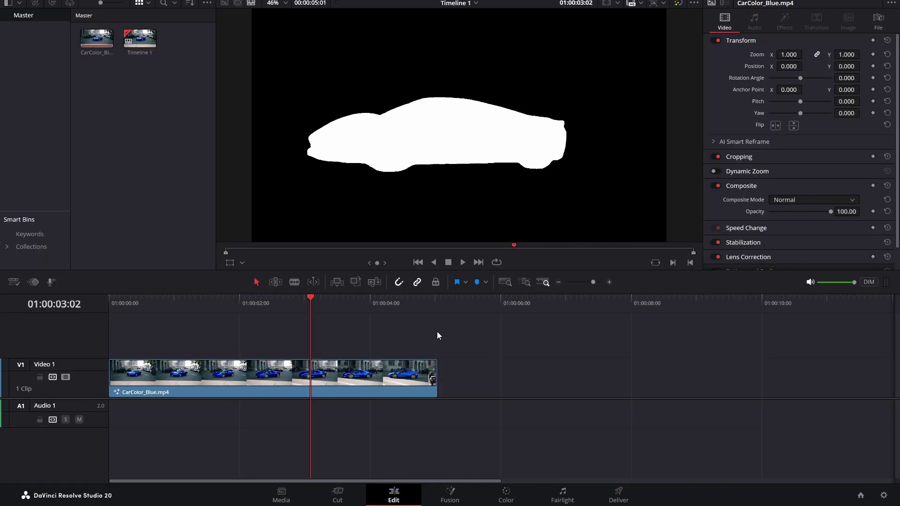
left_click_drag(328, 300, 400, 302)
key("ctrl+shift+e")
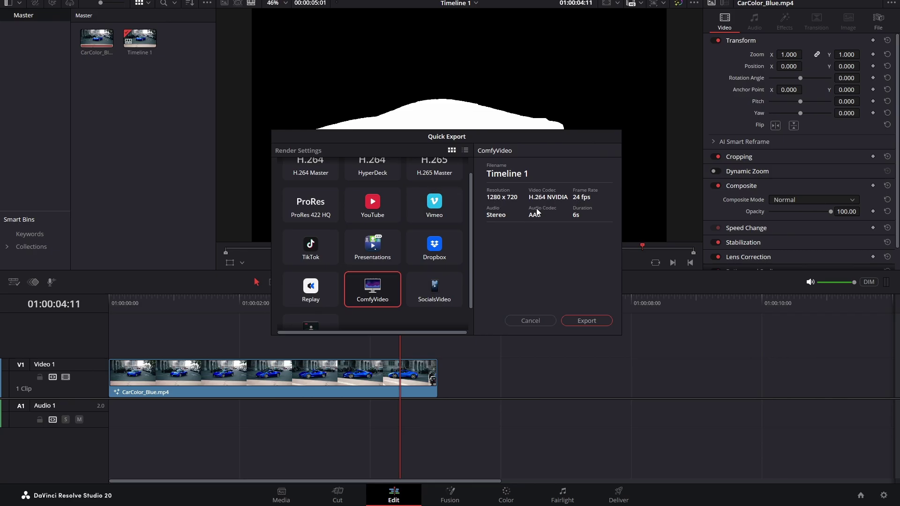
left_click(587, 322)
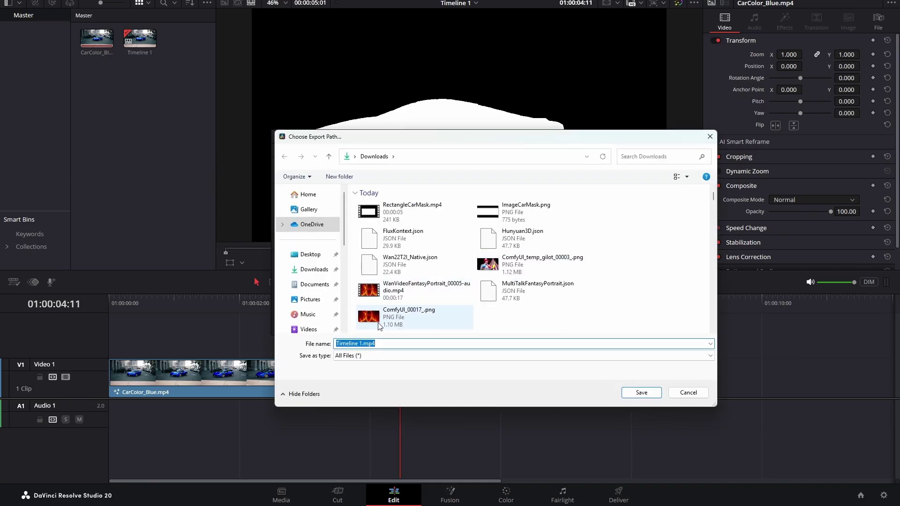
type("Tig")
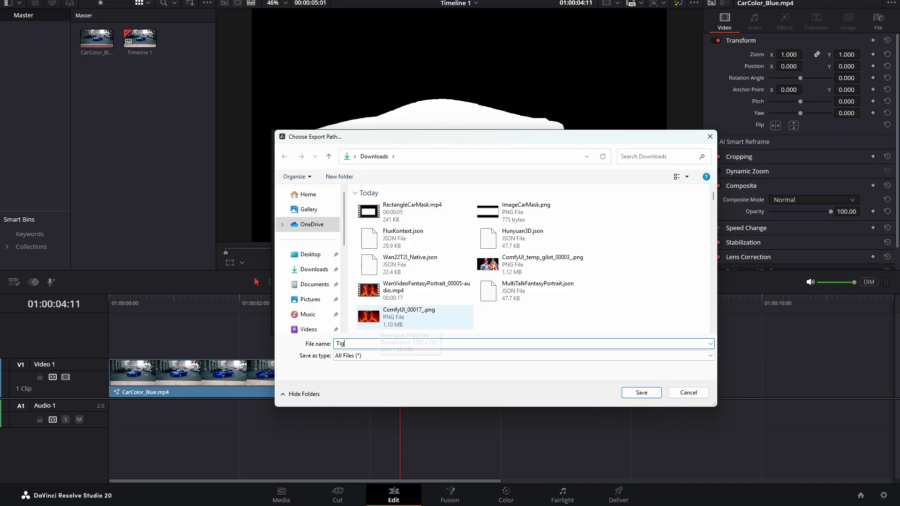
type("htCarMask")
key("Return")
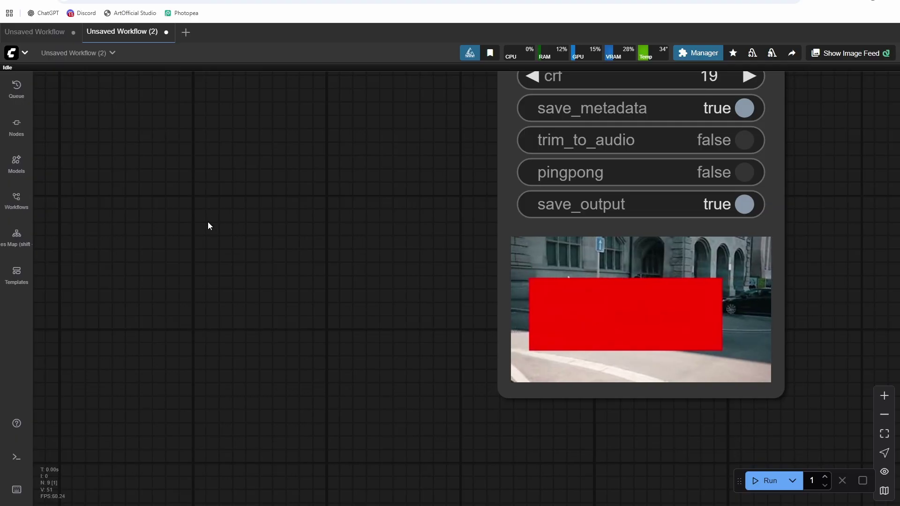
Load TightCarMask.mp4 into the upper Load Video node in ComfyUI, replacing the rectangle mask video, and run the workflow
left_click_drag(327, 211, 506, 284)
scroll(506, 284, "down", 6)
left_click_drag(136, 267, 572, 320)
left_click_drag(476, 317, 822, 360)
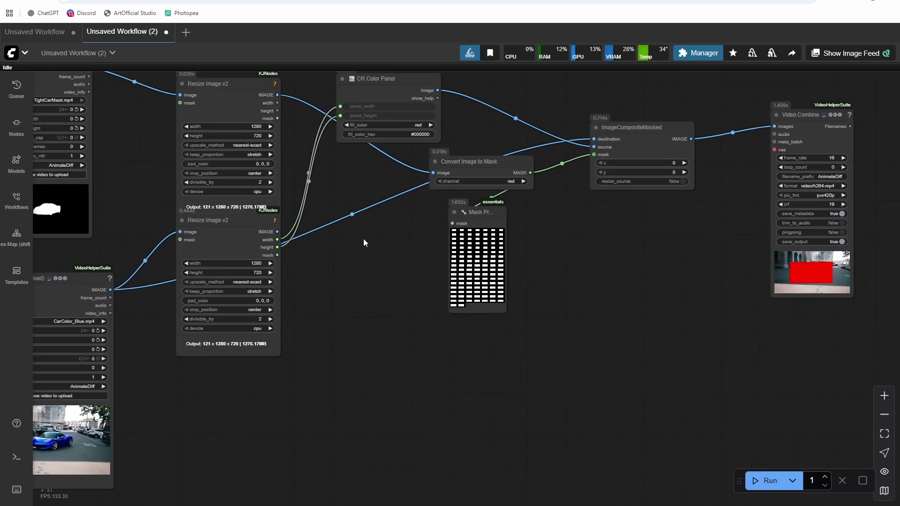
key("ctrl+Return")
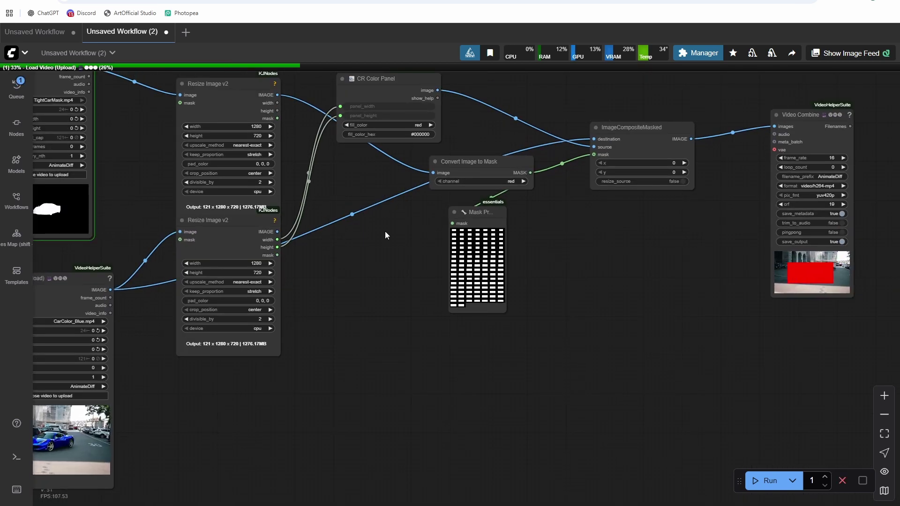
Examine the loaded car mask and how closely the red fill follows the car's edges in the Video Combine preview
left_click_drag(555, 245, 824, 288)
scroll(335, 265, "up", 10)
scroll(281, 225, "down", 5)
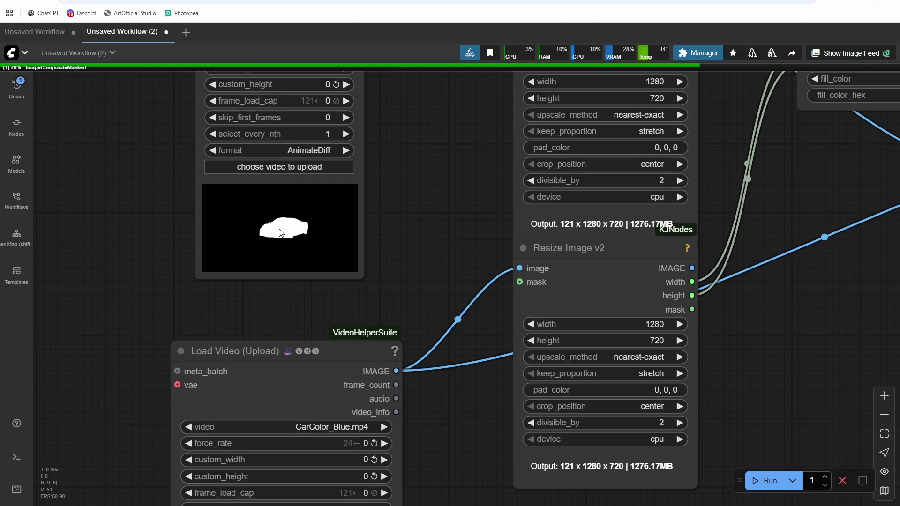
scroll(408, 249, "down", 5)
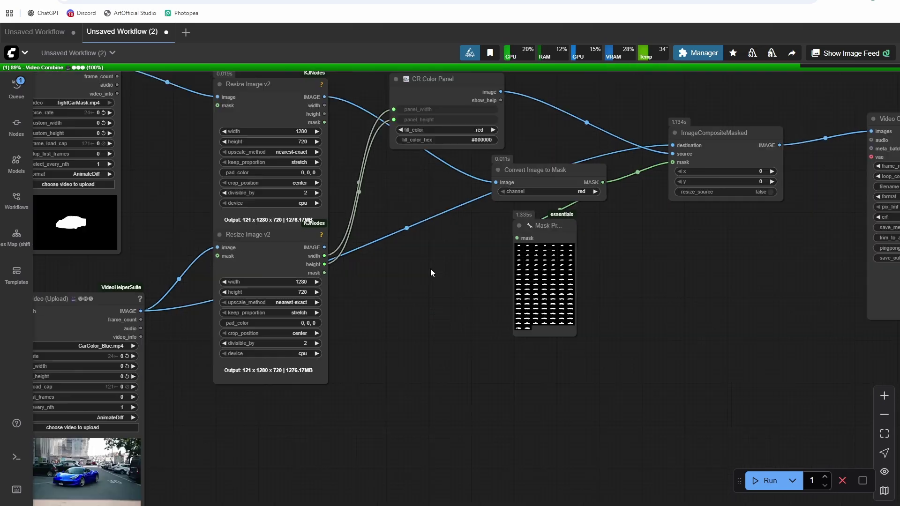
left_click_drag(713, 306, 395, 292)
scroll(422, 309, "up", 10)
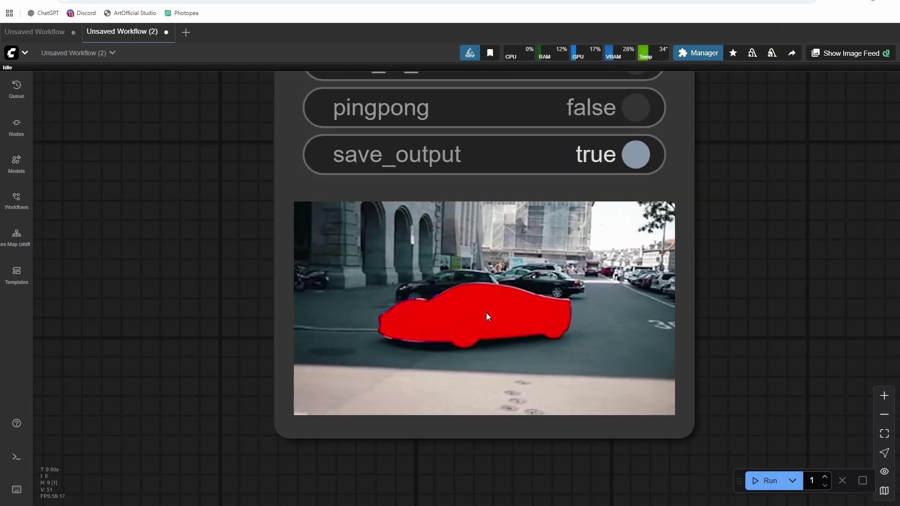
scroll(463, 318, "up", 5)
scroll(455, 319, "down", 4)
scroll(456, 322, "down", 8)
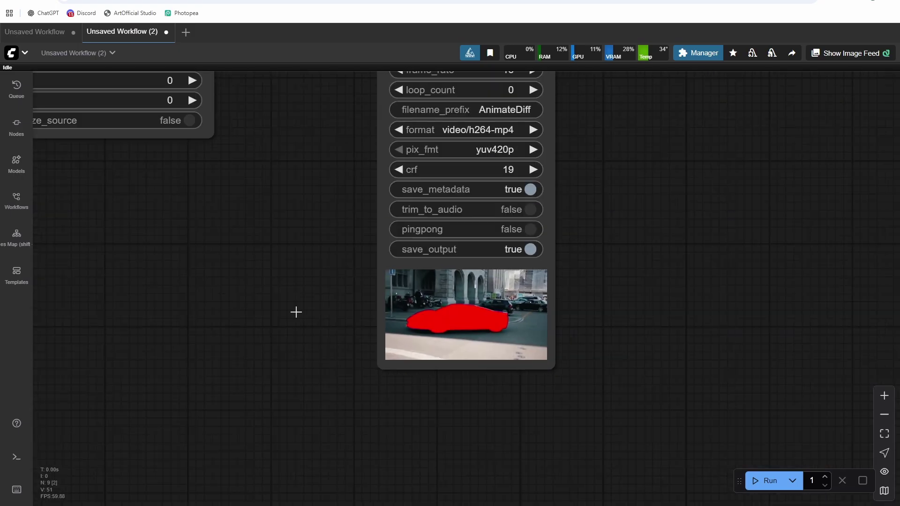
left_click_drag(295, 311, 693, 370)
scroll(492, 345, "down", 5)
left_click_drag(492, 346, 544, 352)
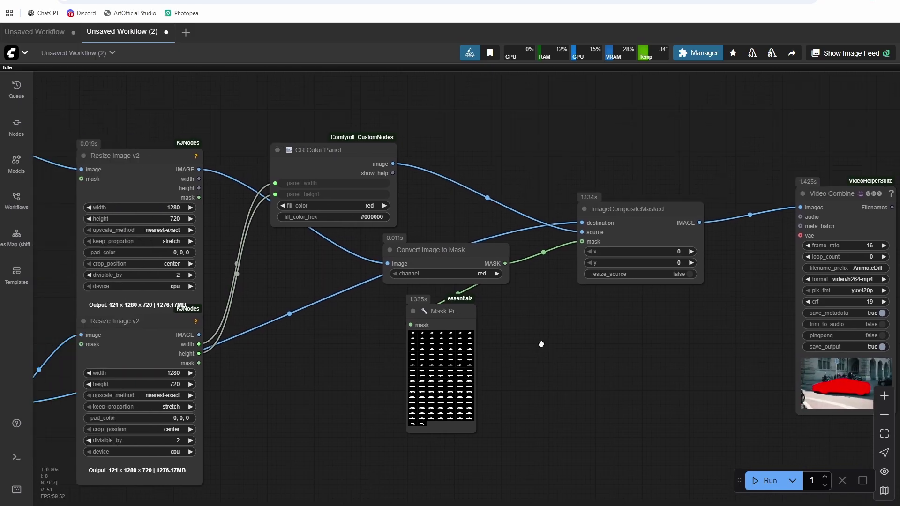
left_click(458, 258)
scroll(457, 257, "up", 5)
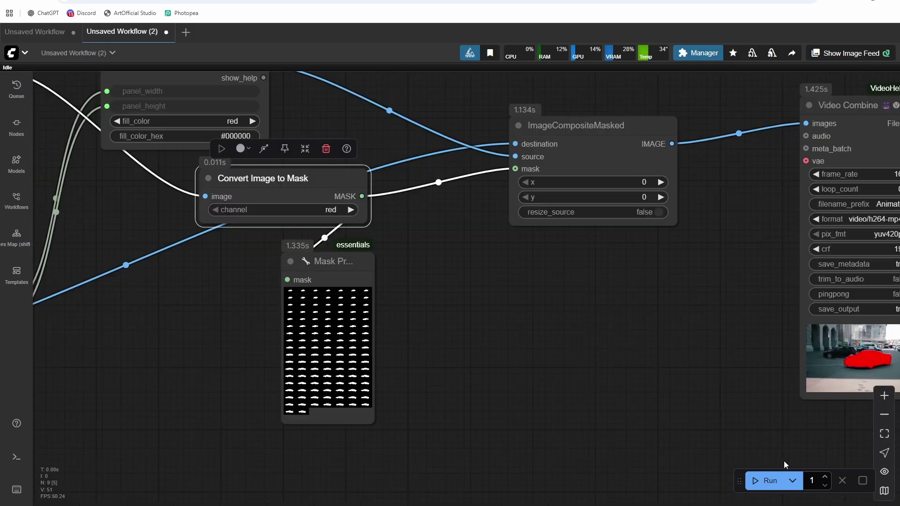
scroll(477, 393, "up", 5)
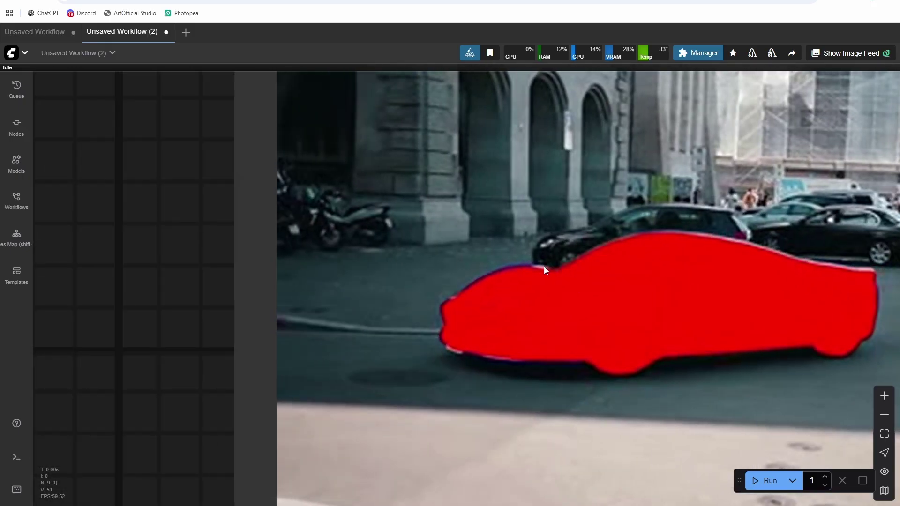
scroll(579, 318, "down", 15)
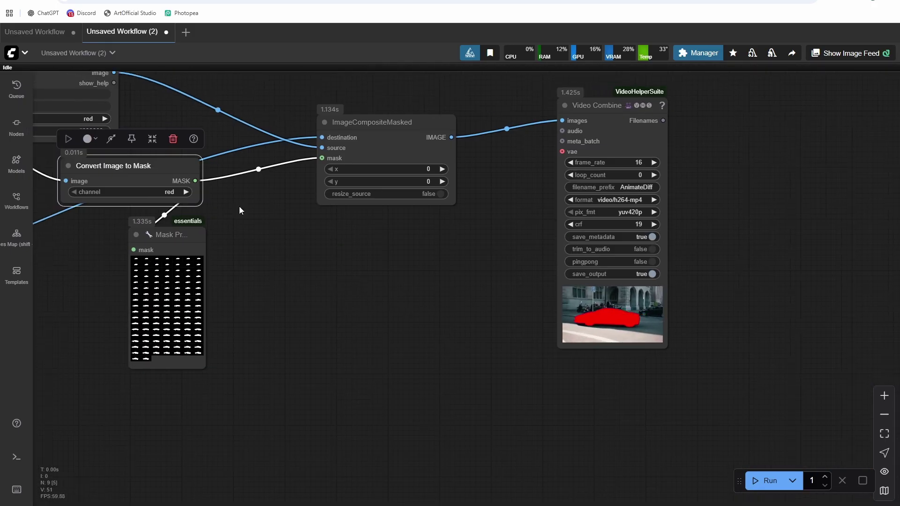
Add a GrowMask node with expand 10 after Convert Image to Mask and connect its output to ImageCompositeMasked's mask input
left_click_drag(195, 181, 252, 243)
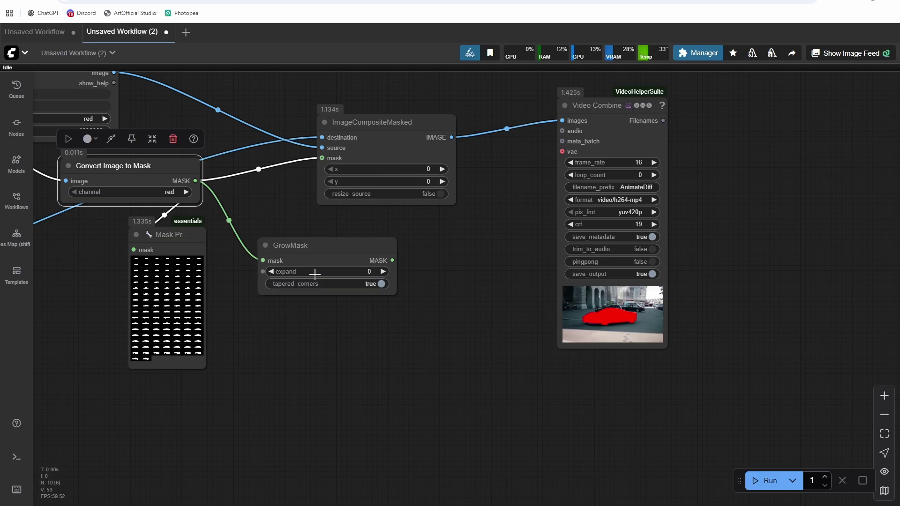
left_click(362, 271)
type("10")
key("Return")
left_click_drag(393, 260, 346, 200)
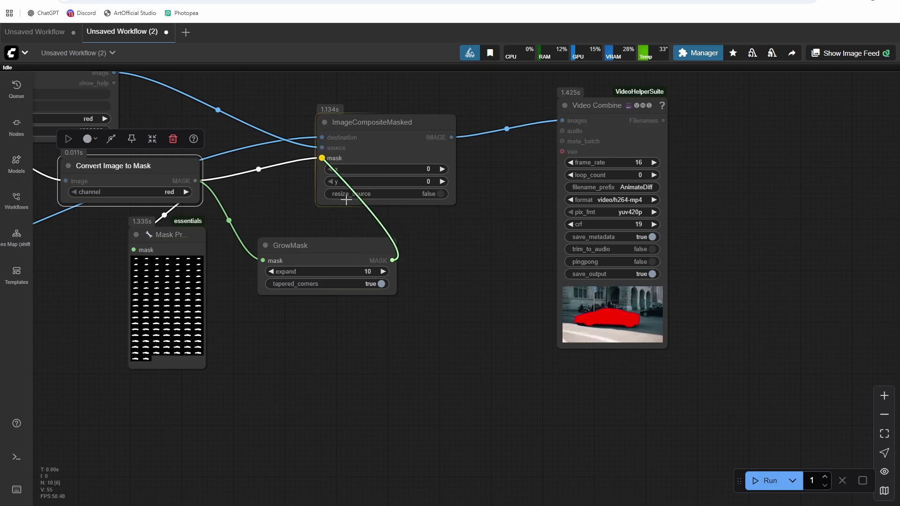
Run the workflow with GrowMask's output connected to ImageCompositeMasked's mask input and view the resulting Video Combine preview up close
left_click_drag(323, 159, 322, 159)
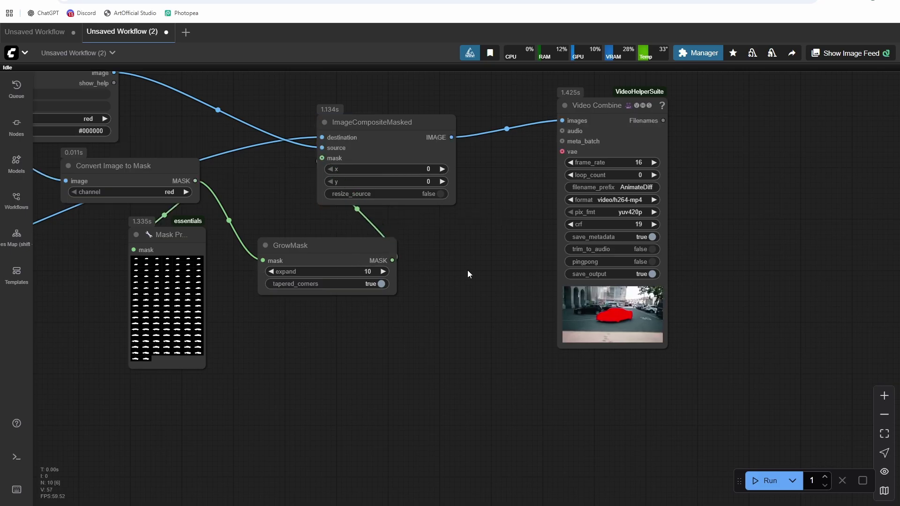
key("ctrl+Return")
scroll(313, 308, "up", 8)
scroll(312, 308, "down", 5)
left_click_drag(292, 314, 285, 278)
scroll(392, 269, "up", 6)
scroll(432, 286, "up", 3)
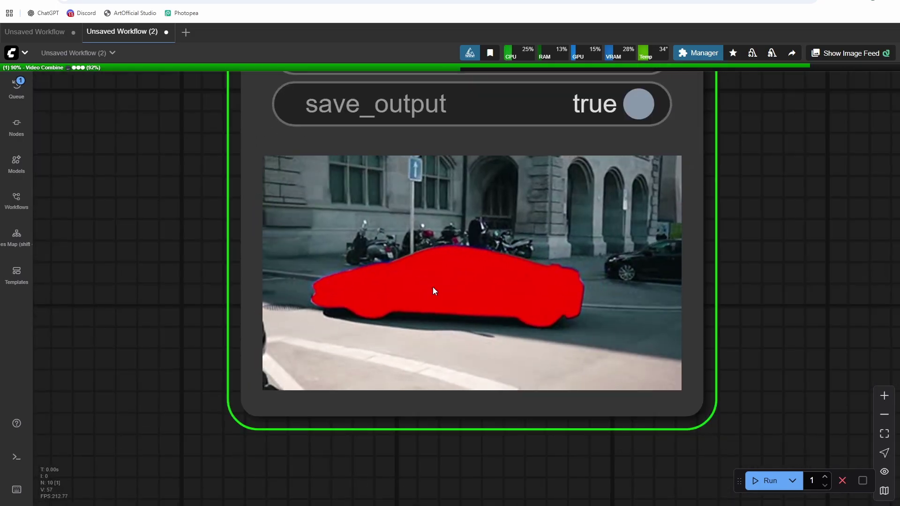
scroll(445, 275, "up", 5)
scroll(444, 275, "up", 3)
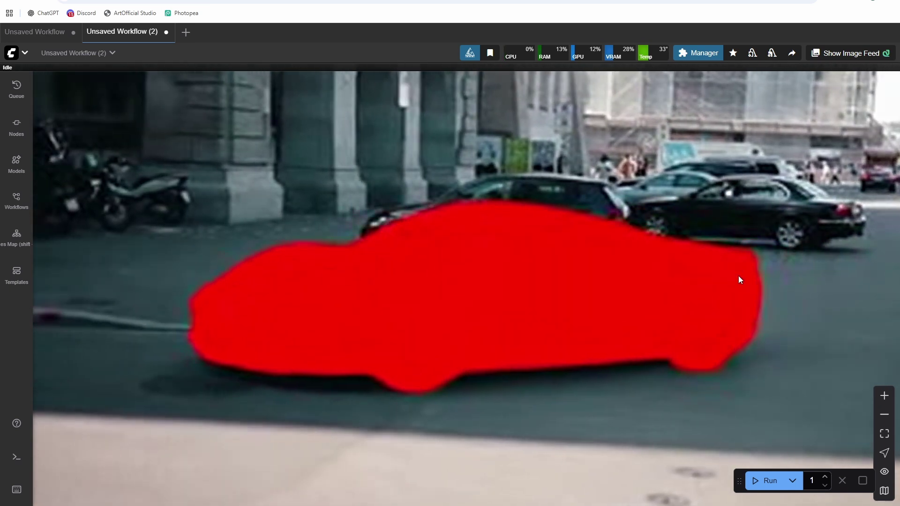
Examine how far the grown red mask extends beyond the car's edges as the Video Combine preview plays
scroll(139, 294, "down", 5)
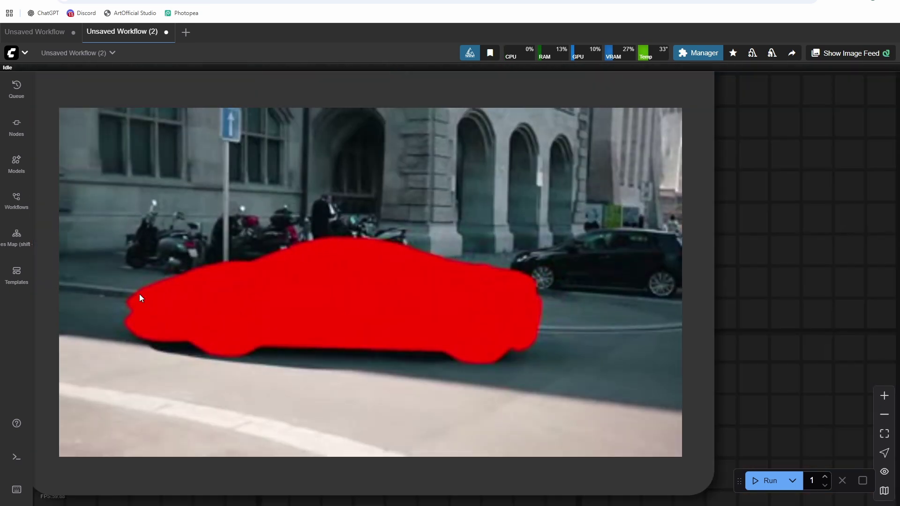
scroll(140, 293, "down", 1)
left_click_drag(225, 384, 725, 413)
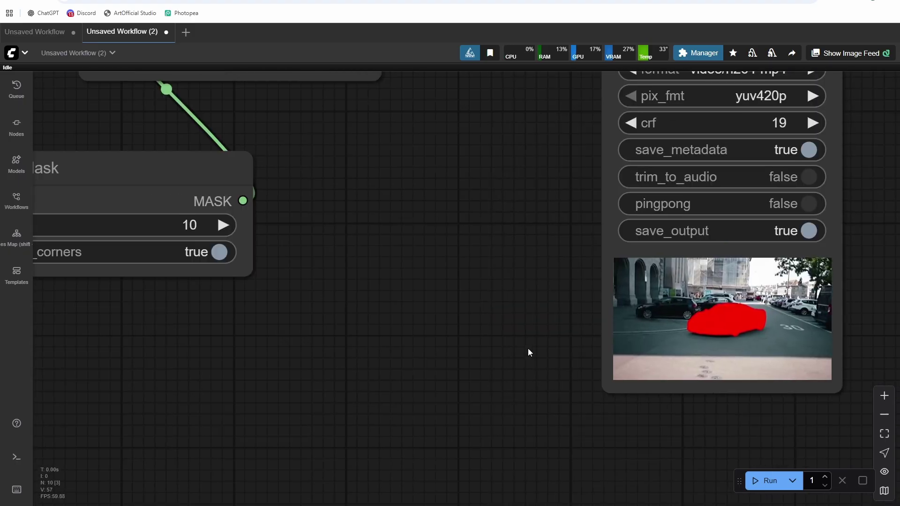
scroll(527, 348, "down", 5)
left_click_drag(434, 327, 604, 330)
scroll(605, 335, "down", 2)
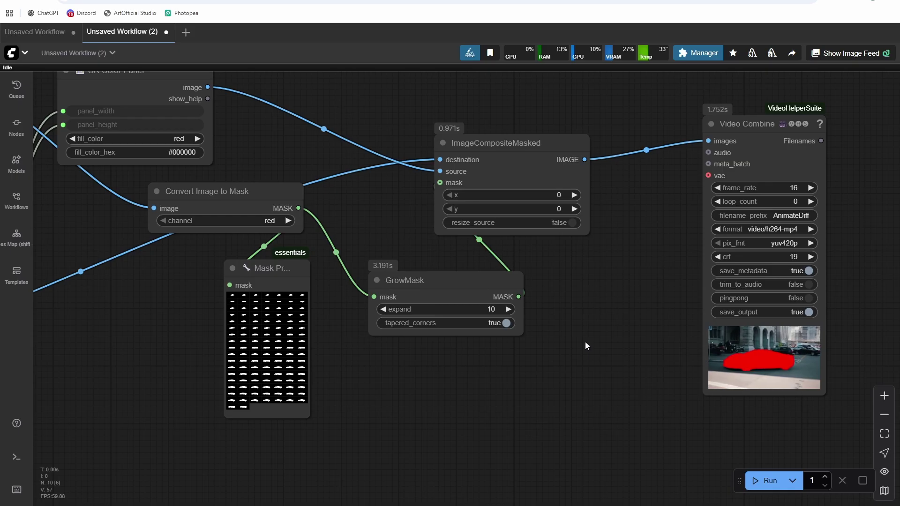
scroll(585, 342, "up", 2)
scroll(576, 346, "up", 5)
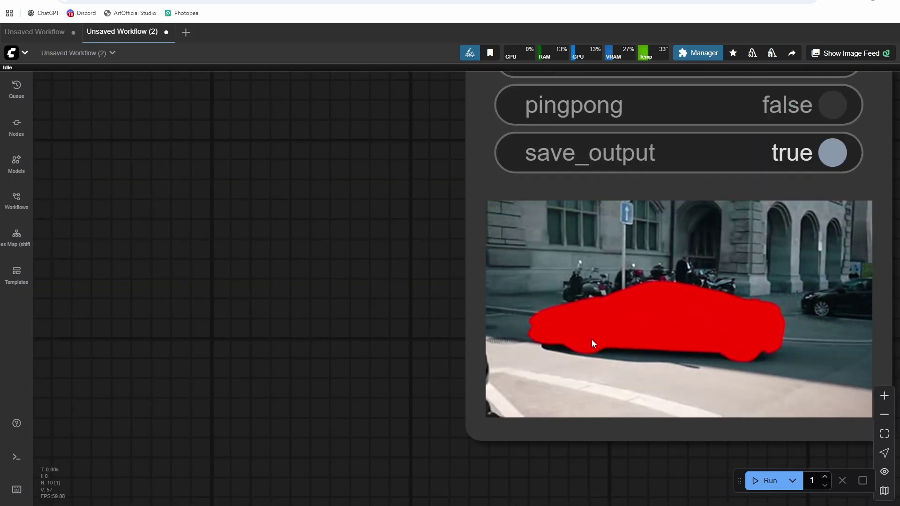
scroll(591, 339, "down", 3)
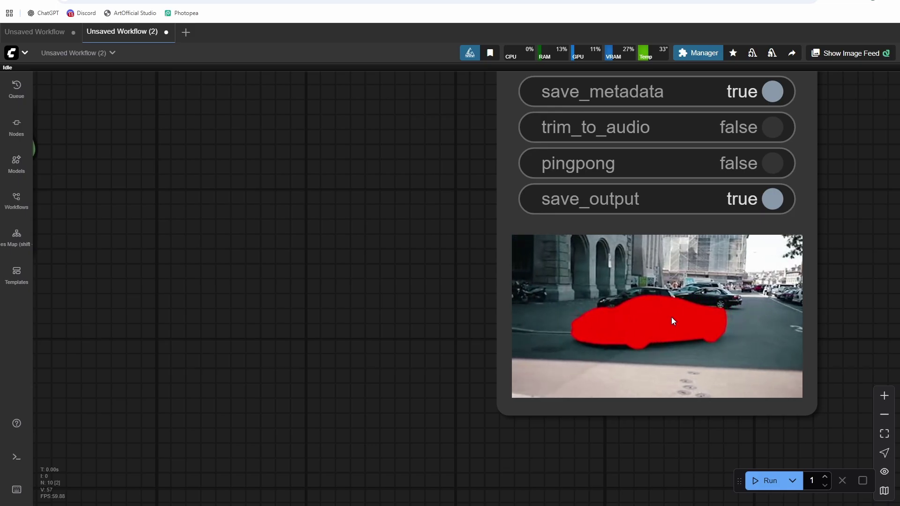
scroll(666, 331, "up", 3)
scroll(664, 327, "down", 10)
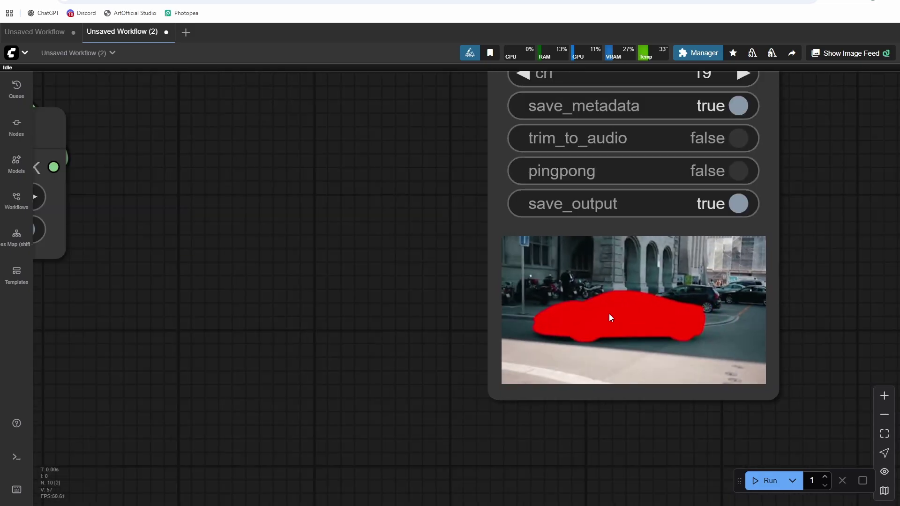
scroll(300, 286, "up", 2)
scroll(197, 288, "down", 4)
left_click_drag(153, 288, 816, 291)
scroll(792, 290, "down", 9)
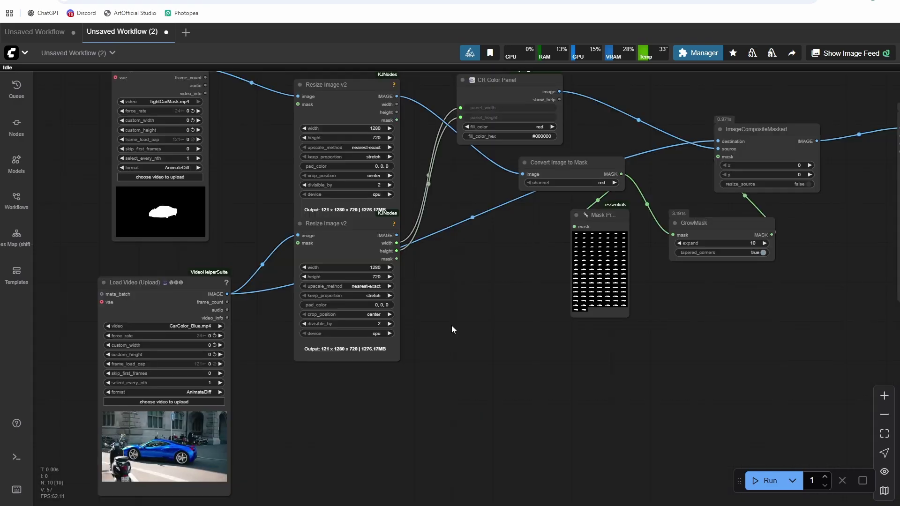
Spread out the loader and resize nodes, and delete the mask's Resize Image v2 and the TightCarMask.mp4 Load Video node
left_click_drag(446, 336, 480, 307)
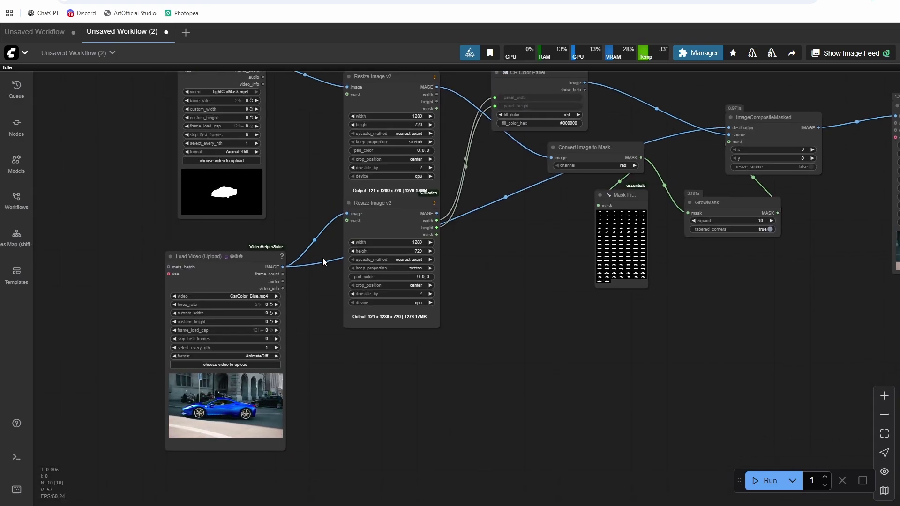
left_click_drag(254, 268, 232, 266)
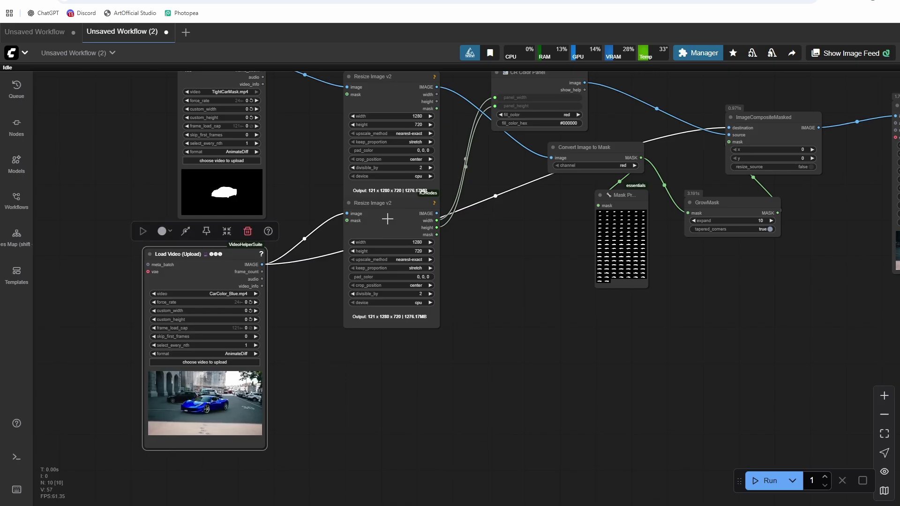
left_click_drag(387, 219, 350, 237)
left_click_drag(220, 62, 142, 112)
left_click(346, 149)
key("Delete")
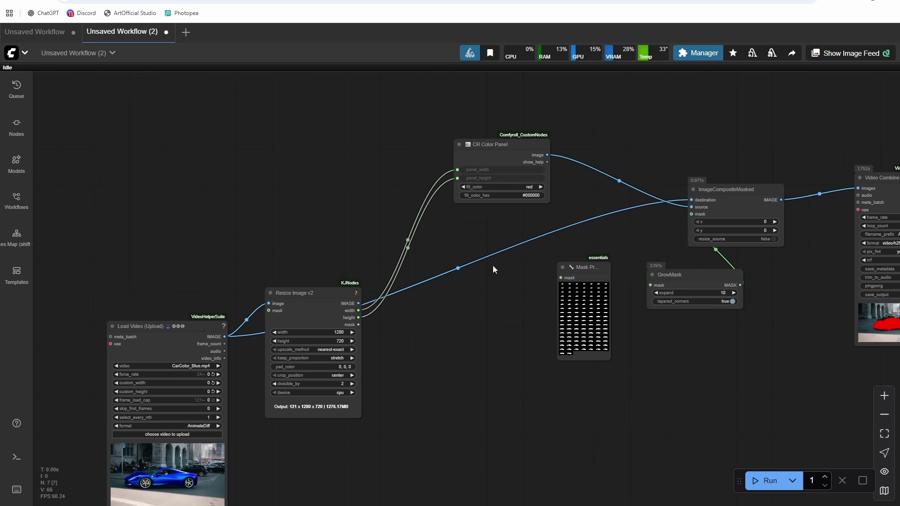
key("ctrl+z")
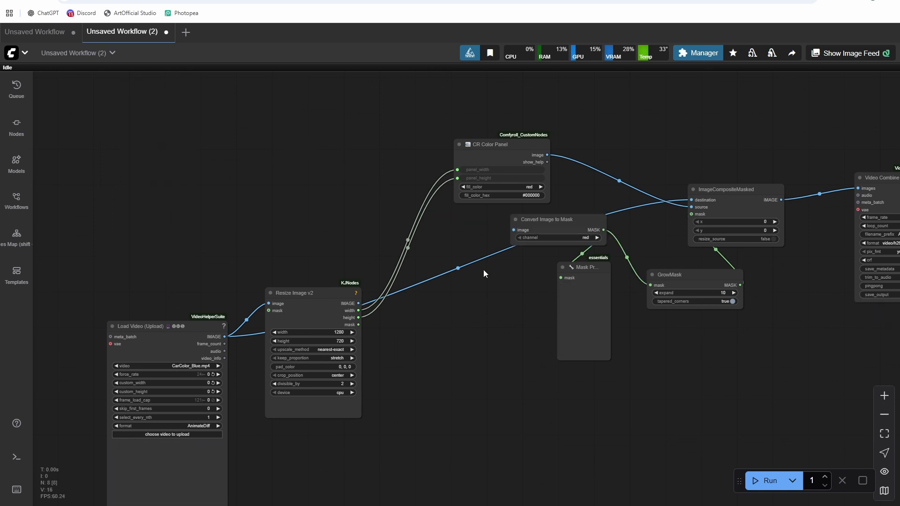
Add a Sam2Segmentation node fed by Resize Image v2's IMAGE output, with a (Down)Load SAM2Model node connected to its sam2_model input
left_click_drag(324, 269, 346, 52)
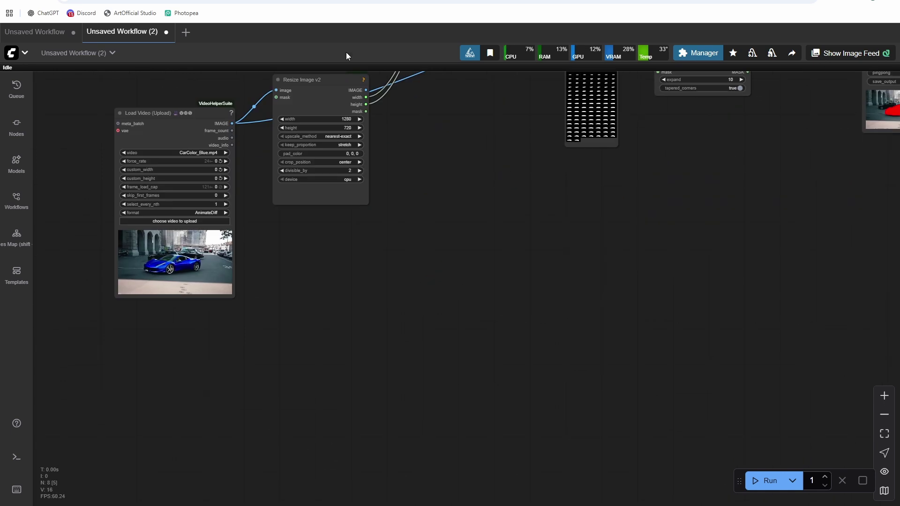
left_click_drag(367, 90, 387, 235)
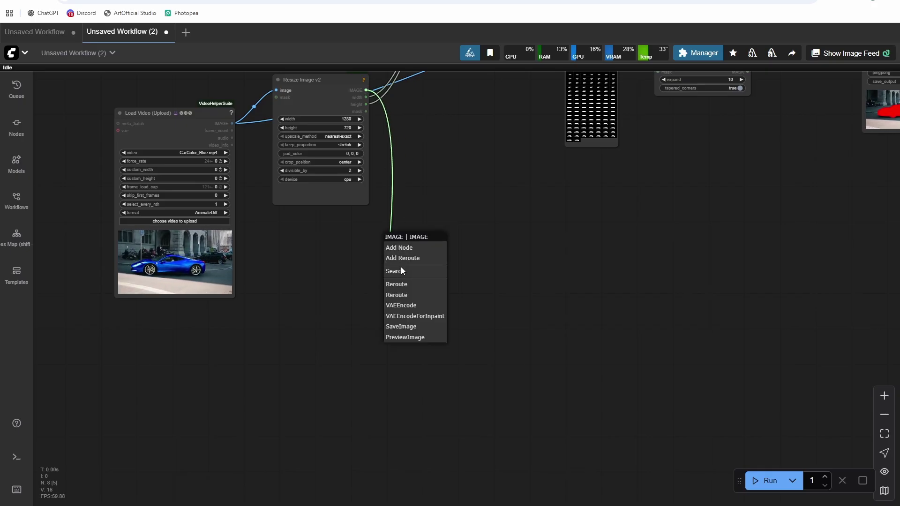
left_click(402, 268)
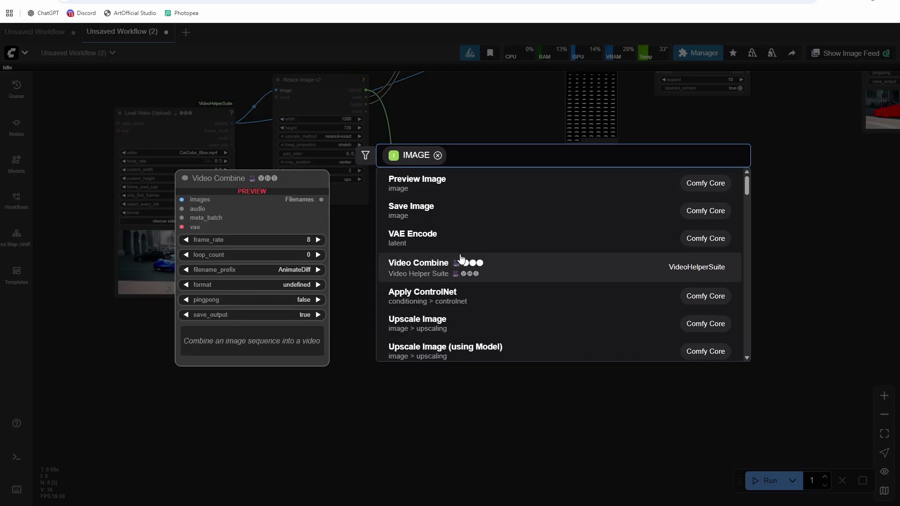
type("sam2")
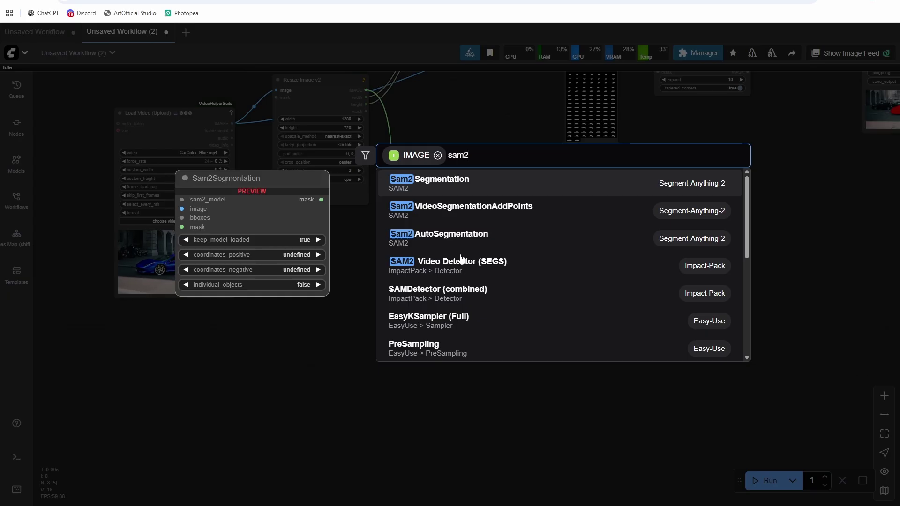
key("Return")
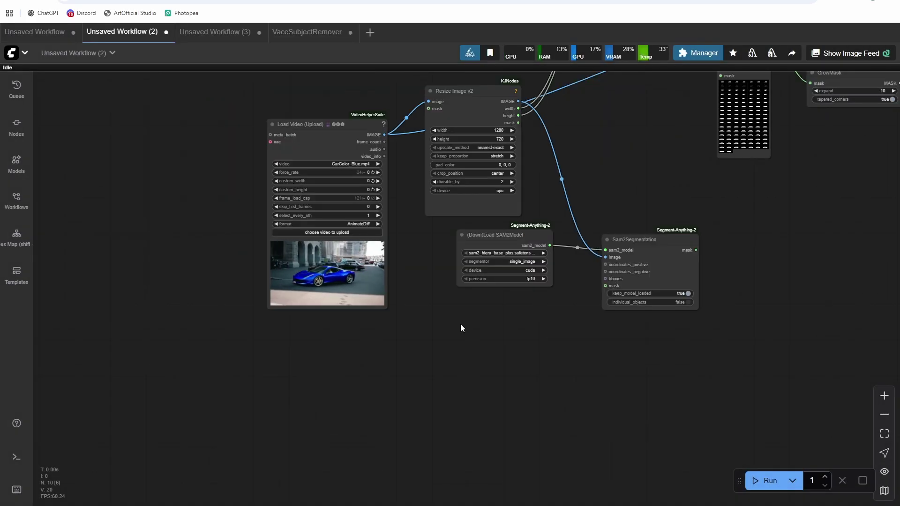
Add a Points Editor node beneath the SAM2 model loader and move Sam2Segmentation aside to make room for it
double_click(461, 325)
type("points")
key("Return")
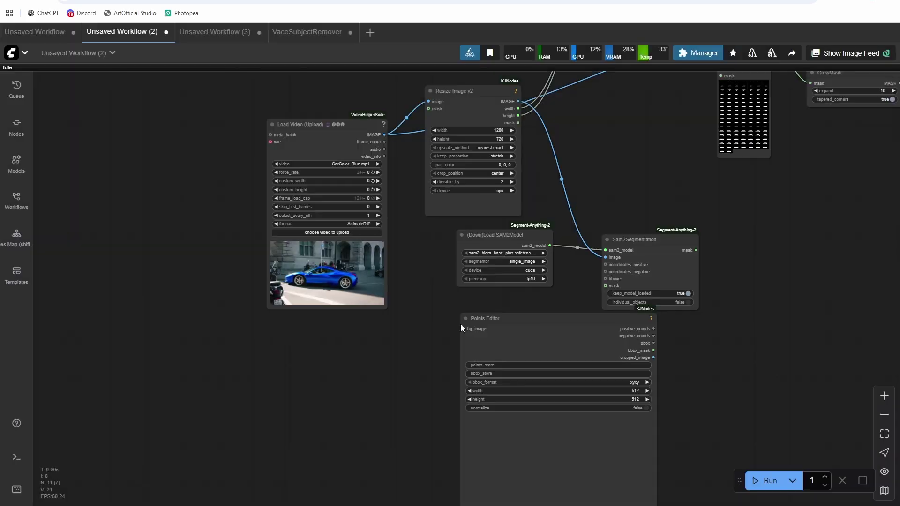
left_click_drag(517, 319, 443, 314)
left_click_drag(644, 241, 744, 206)
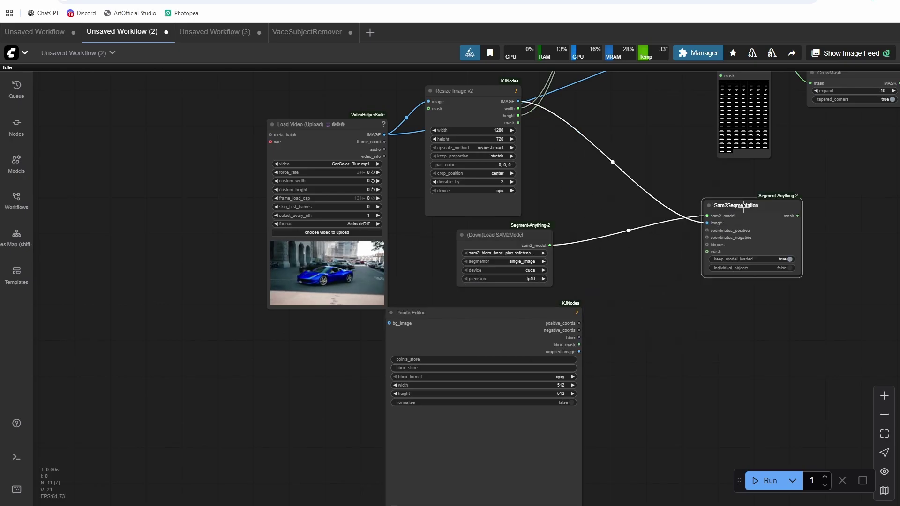
left_click_drag(536, 318, 582, 299)
Connect the Points Editor's positive_coords, negative_coords and bbox outputs to Sam2Segmentation's coordinates_positive, coordinates_negative and bboxes inputs
left_click_drag(745, 225, 705, 236)
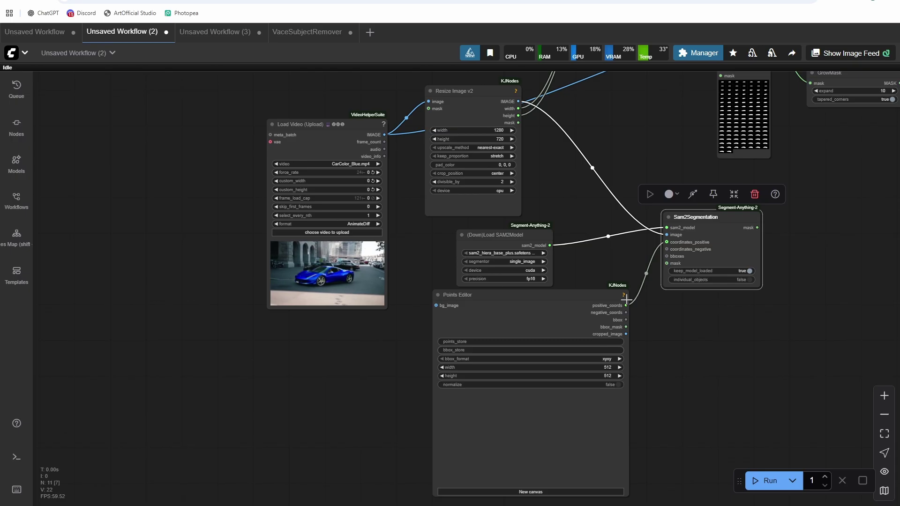
left_click_drag(646, 328, 587, 362)
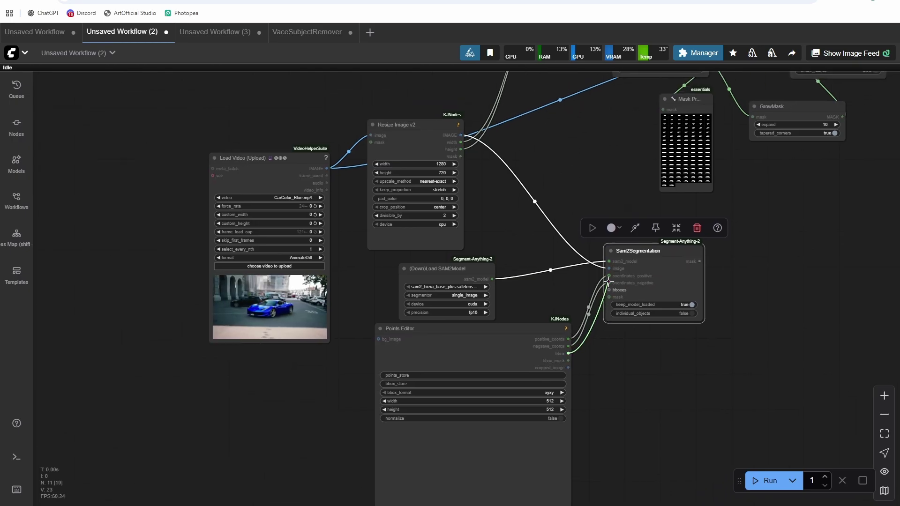
left_click_drag(606, 376, 639, 351)
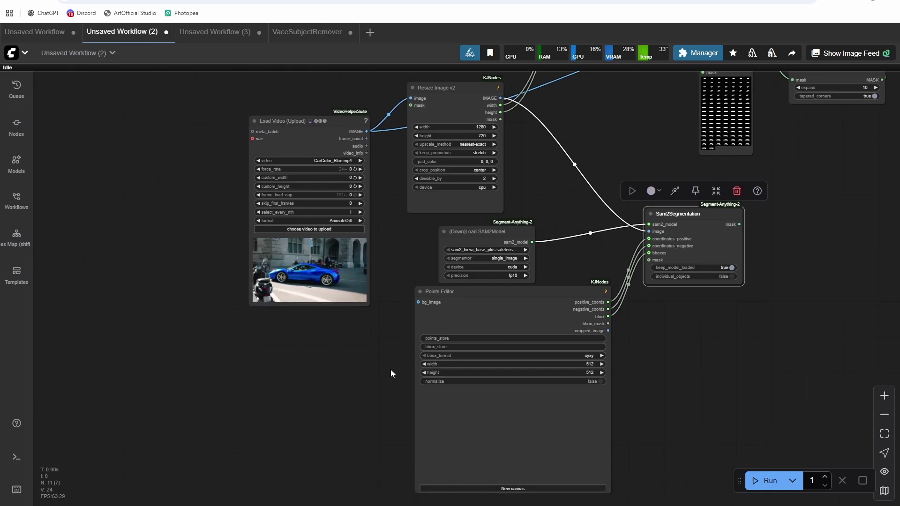
Move the outgoing IMAGE links of the CarColor_Blue.mp4 Load Video node onto a Reroute node and move the loader away from it
left_click_drag(391, 373, 443, 426)
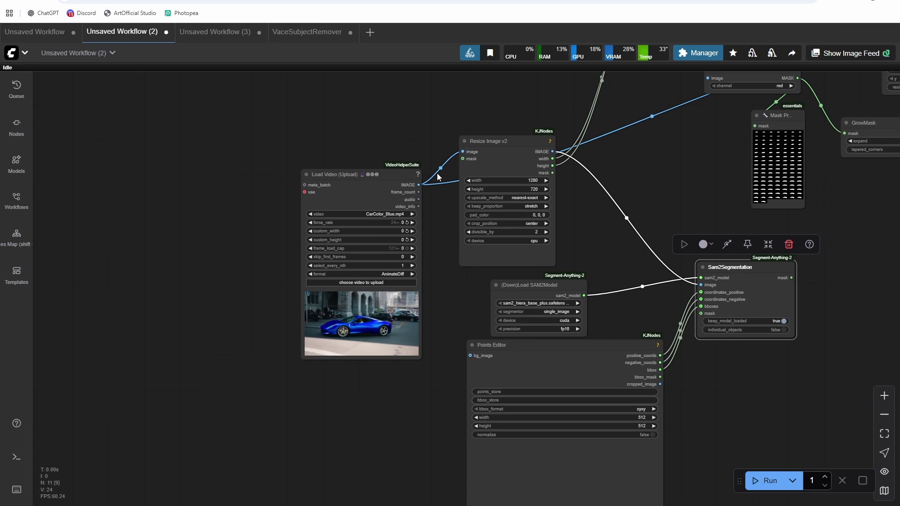
left_click_drag(419, 185, 433, 176)
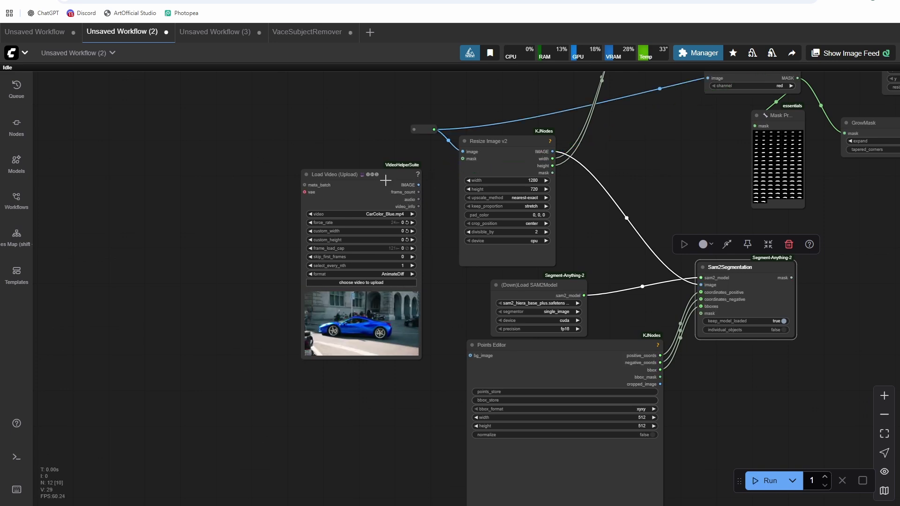
left_click_drag(393, 177, 350, 175)
left_click_drag(392, 201, 508, 199)
left_click_drag(402, 177, 238, 182)
Add a Select Images node with indexes 0 after Load Video and attach a Preview Image node to its output
left_click_drag(325, 183, 398, 187)
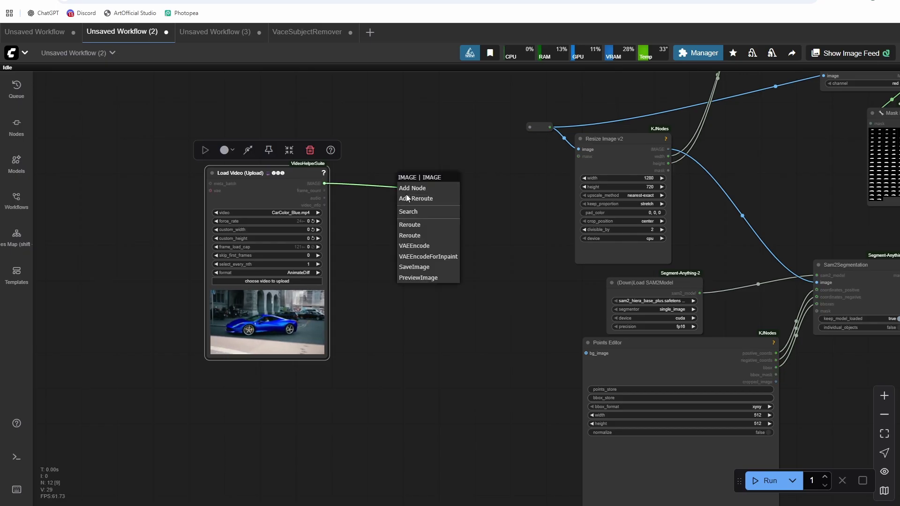
left_click(412, 213)
type("select im")
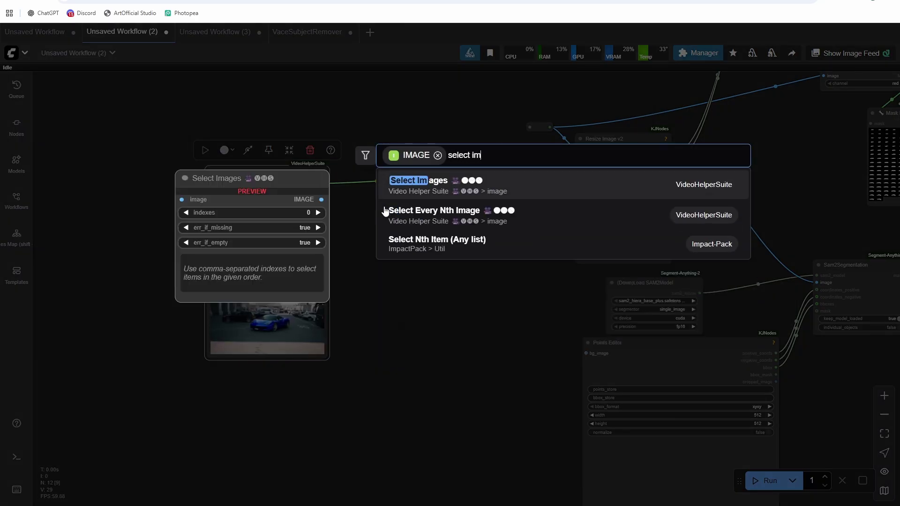
key("Return")
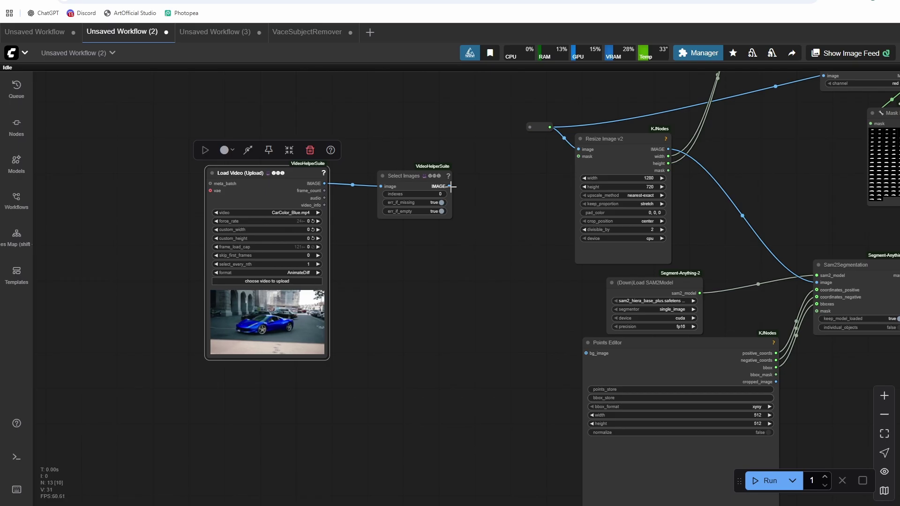
left_click_drag(449, 186, 450, 282)
left_click(462, 333)
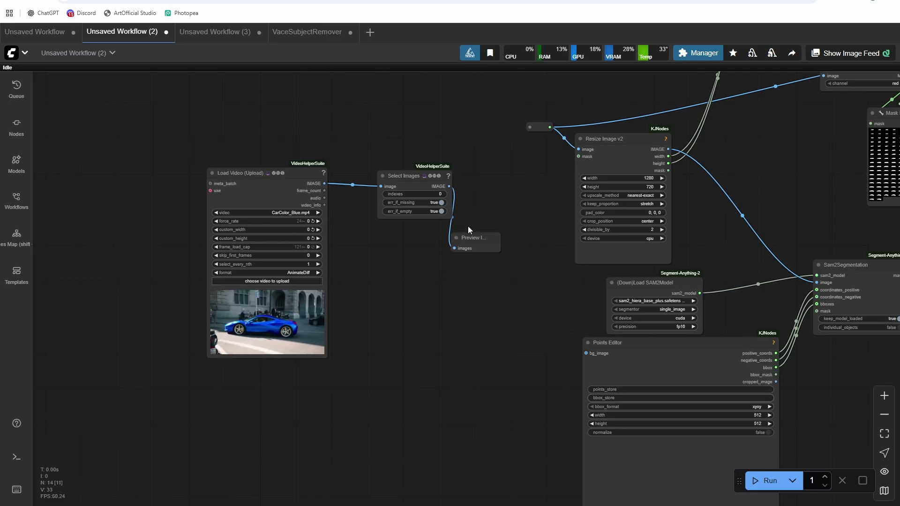
left_click_drag(423, 180, 401, 180)
left_click_drag(486, 225, 483, 189)
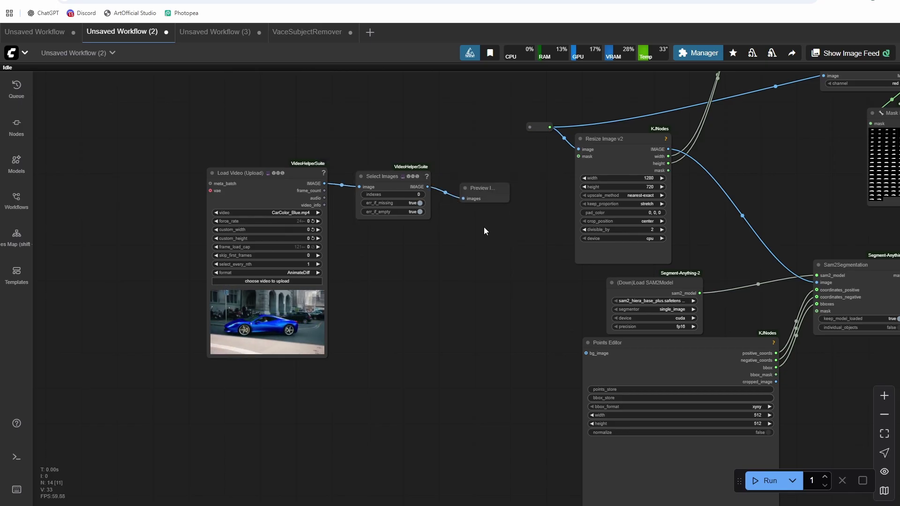
Run the workflow and save the selected frame from the Preview Image node as an image file
key("ctrl+Return")
scroll(483, 228, "up", 6)
right_click(480, 185)
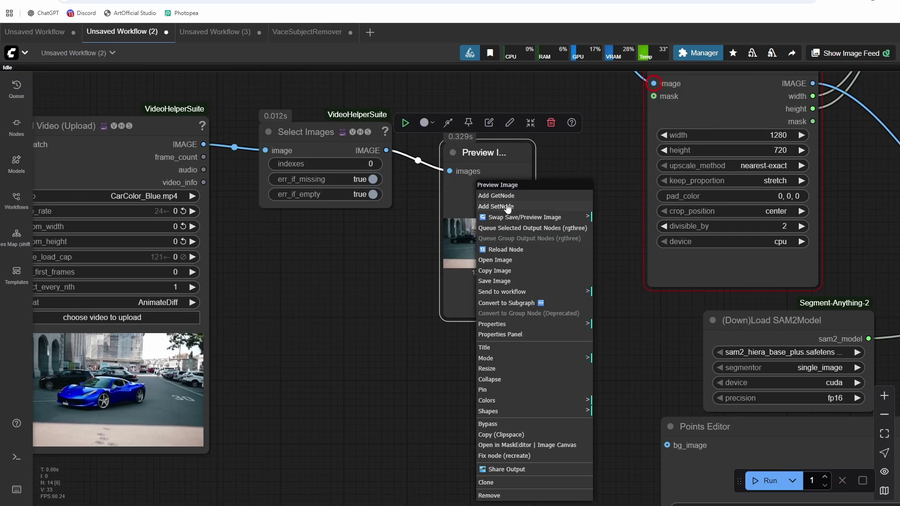
left_click(511, 281)
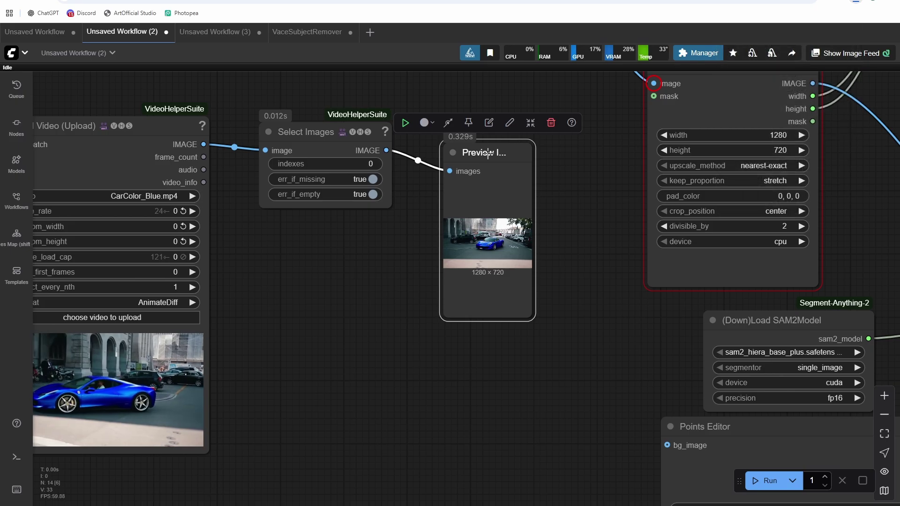
Delete the Preview Image and Select Images nodes and move the Reroute's links back to the IMAGE output of Load Video
key("Delete")
left_click(327, 139)
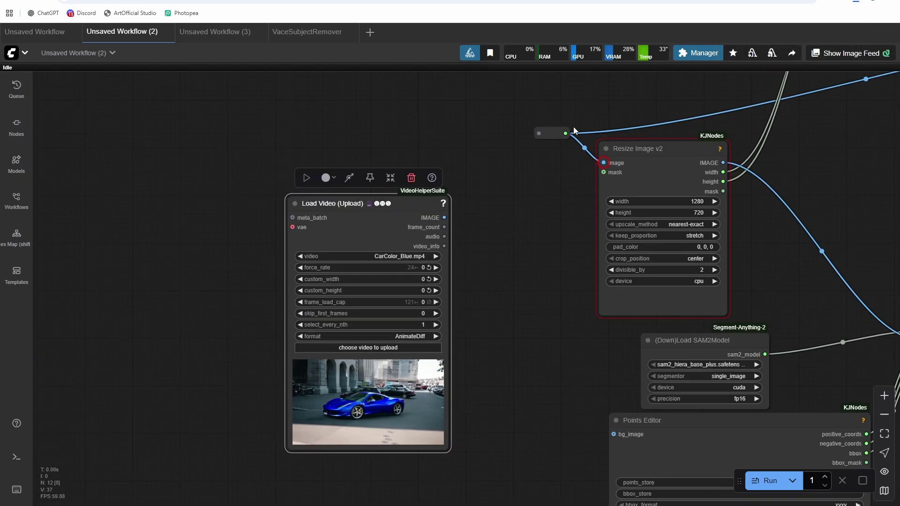
left_click_drag(565, 134, 444, 218)
left_click_drag(379, 197, 464, 151)
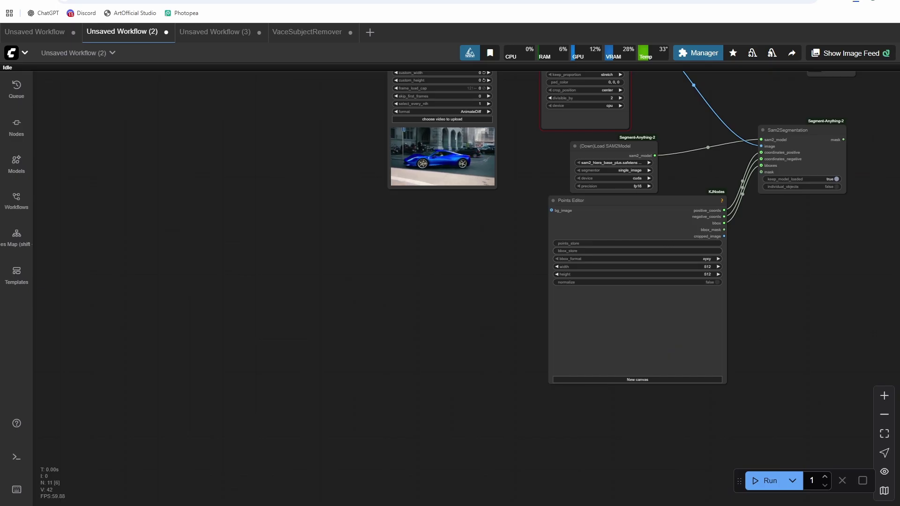
Load the saved first video frame as the background image of the Points Editor canvas at 1280 × 720
left_click_drag(739, 384, 631, 275)
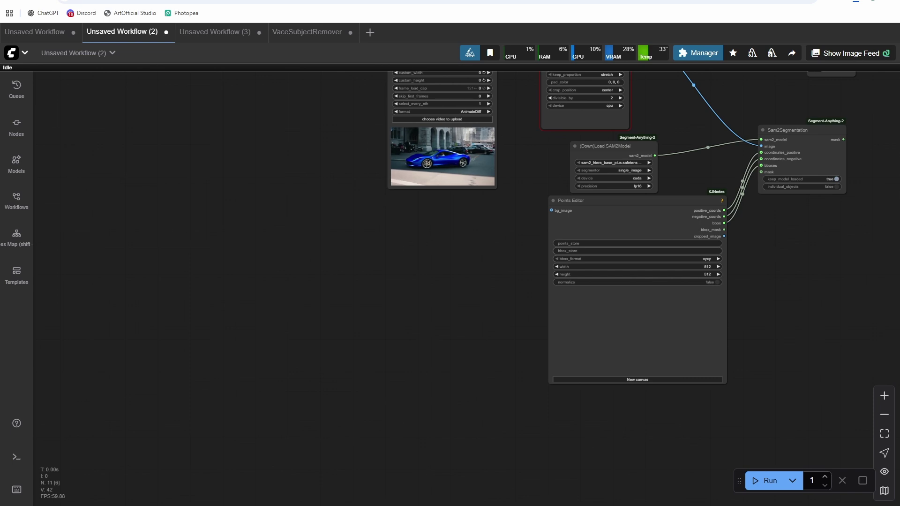
scroll(617, 285, "up", 9)
left_click_drag(241, 207, 40, 145)
scroll(54, 144, "down", 2)
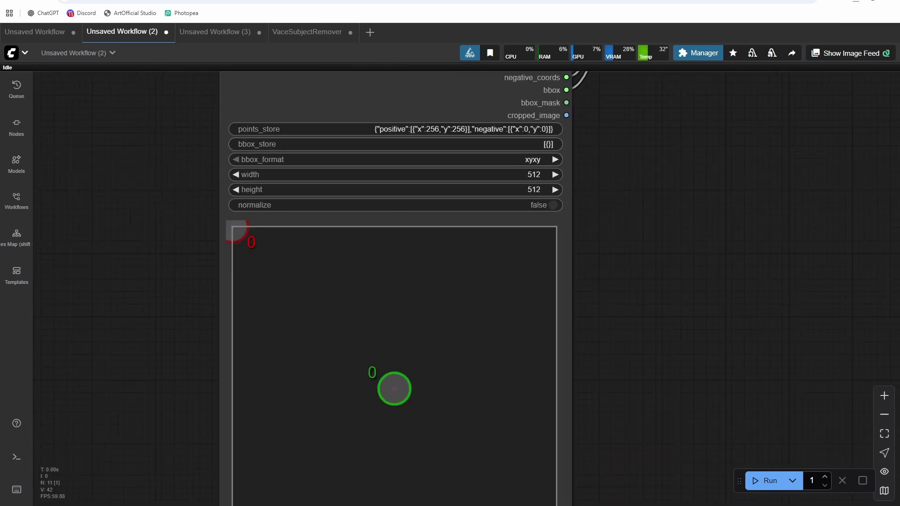
left_click_drag(489, 163, 460, 171)
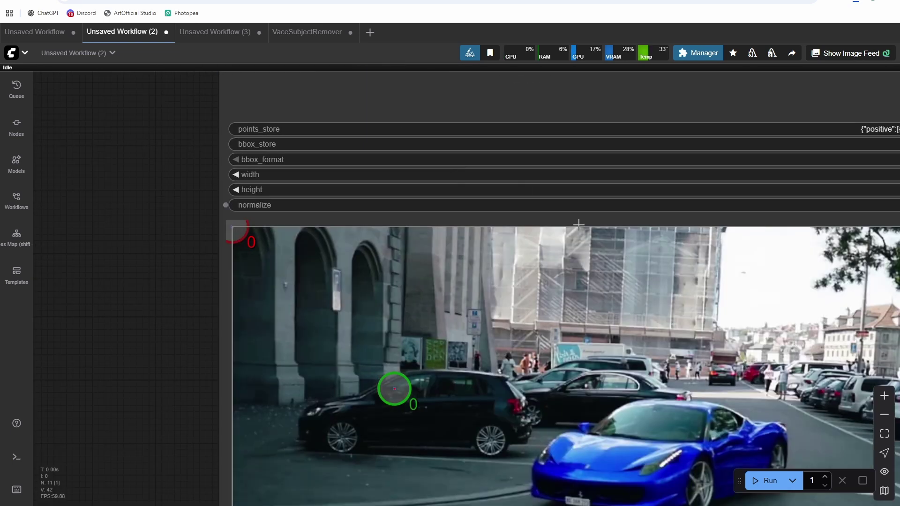
scroll(188, 336, "down", 5)
scroll(167, 335, "down", 2)
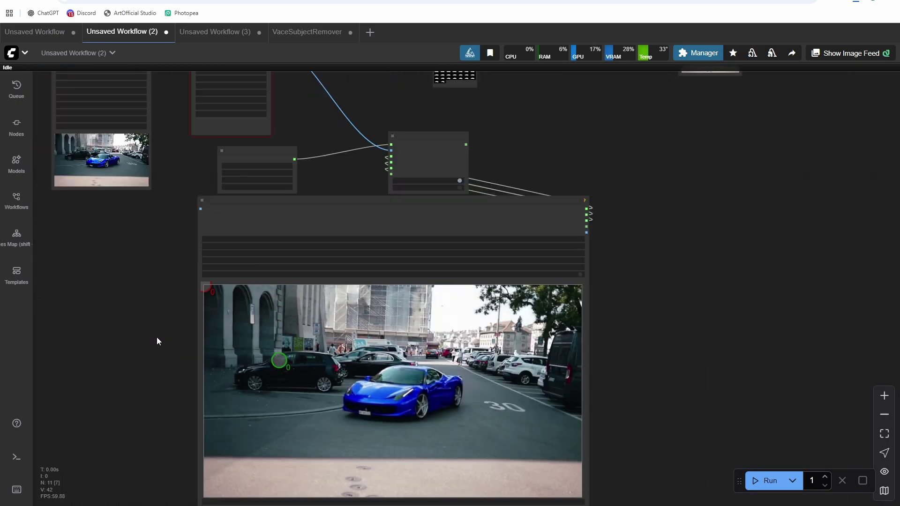
Place three positive points on the blue car and negative points on the surroundings in the Points Editor canvas
left_click_drag(157, 337, 282, 331)
scroll(282, 330, "up", 2)
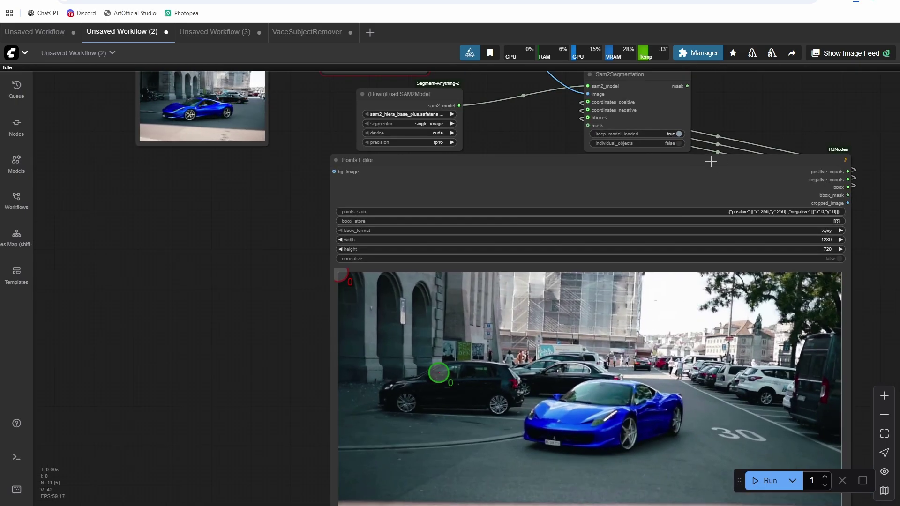
left_click_drag(709, 162, 482, 187)
left_click_drag(703, 356, 837, 262)
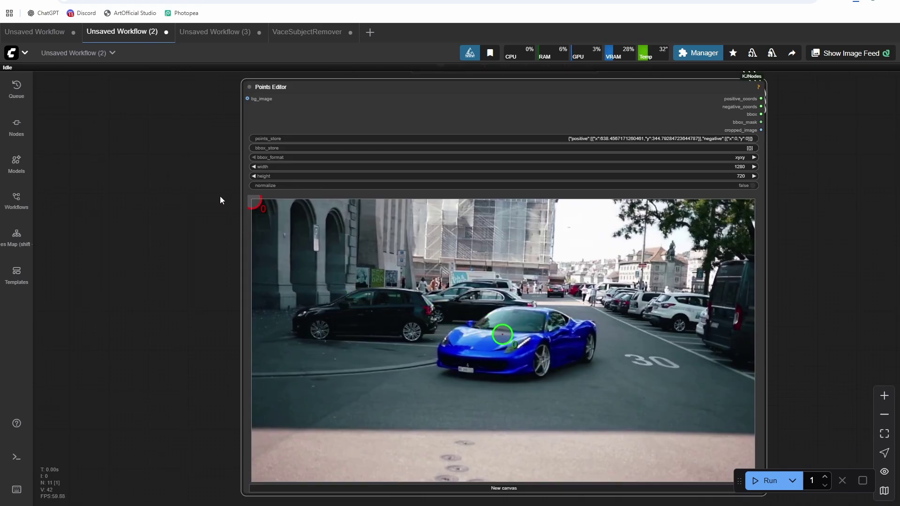
left_click(533, 337)
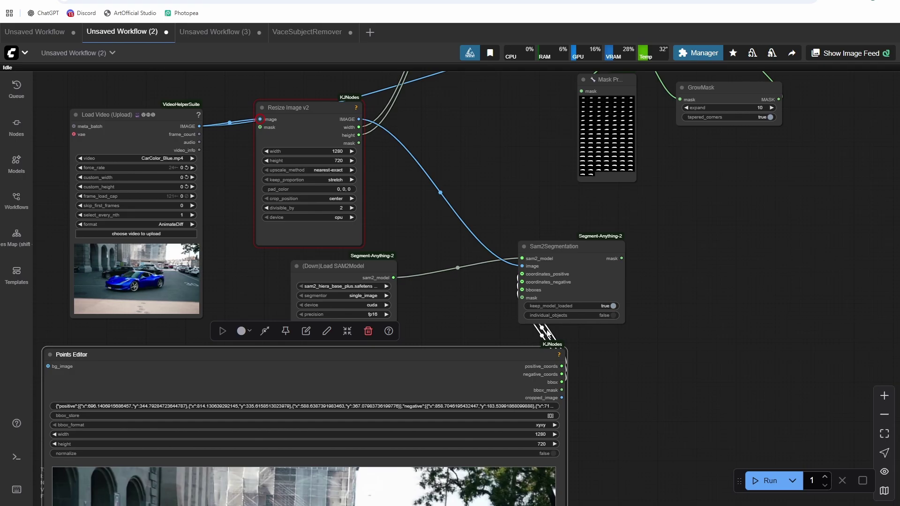
Connect the Sam2Segmentation mask output to GrowMask and Mask Preview, and delete the Convert Image to Mask node
left_click_drag(651, 288, 600, 211)
scroll(563, 331, "up", 2)
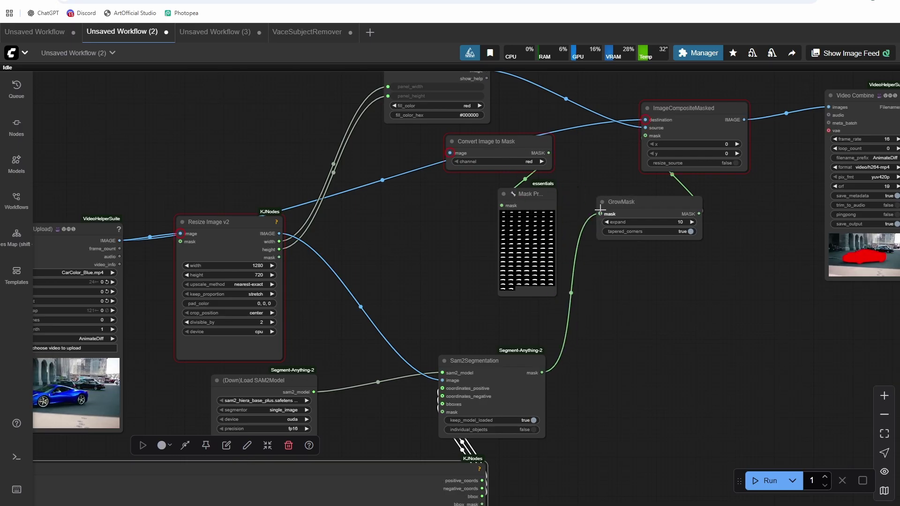
left_click_drag(543, 373, 514, 257)
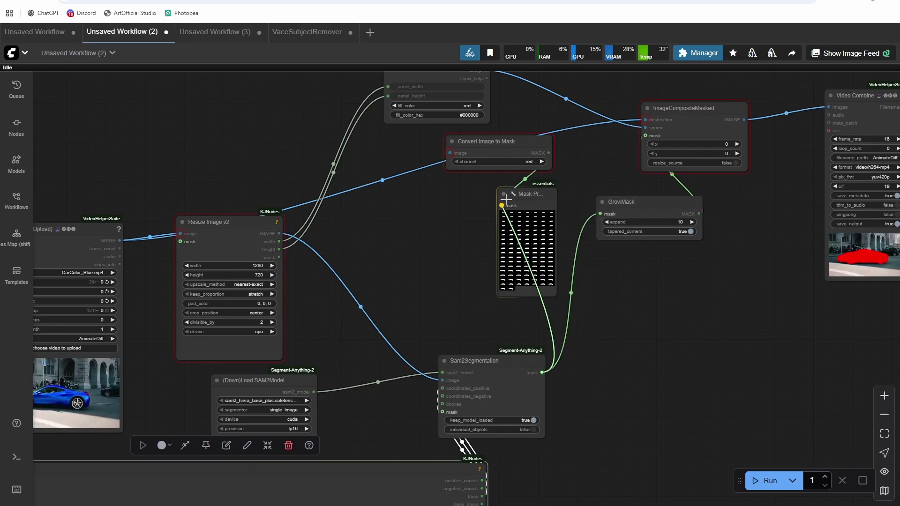
left_click(505, 146)
key("Delete")
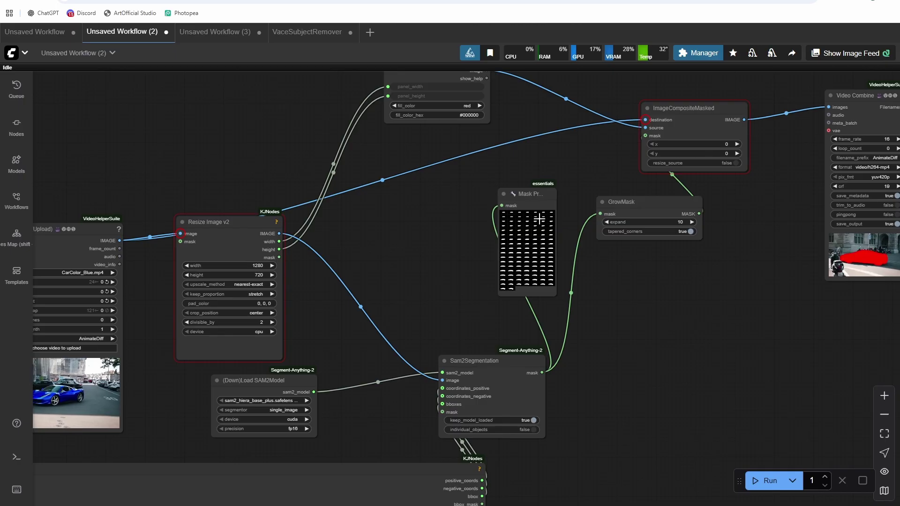
Set the SAM2 loader's segmentor to video and its model to sam2.1_hiera_base_plus, and run the workflow
left_click_drag(614, 322, 700, 200)
scroll(697, 217, "down", 1)
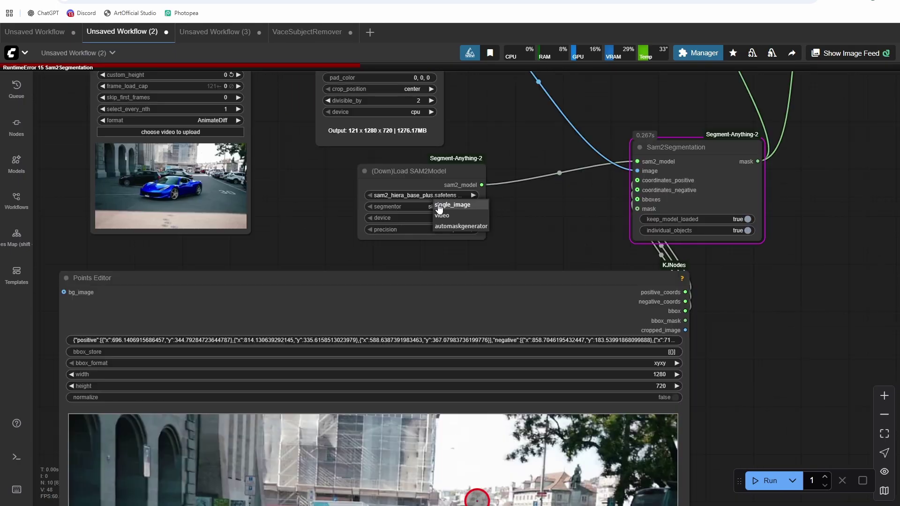
left_click(442, 207)
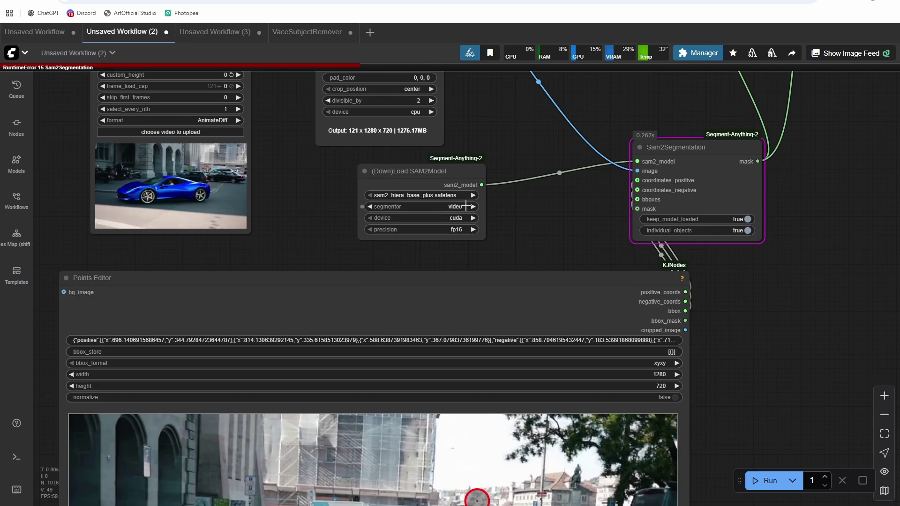
left_click_drag(549, 218, 524, 217)
scroll(524, 217, "down", 1)
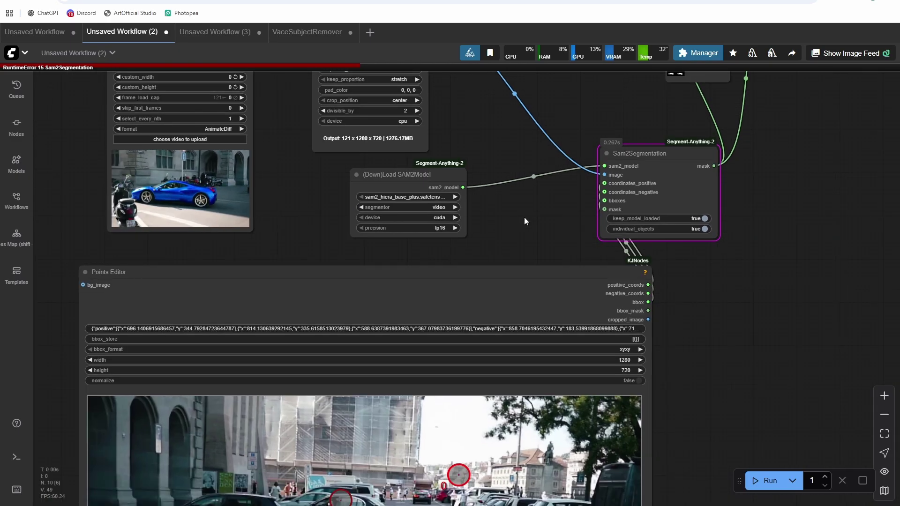
key("ctrl+Return")
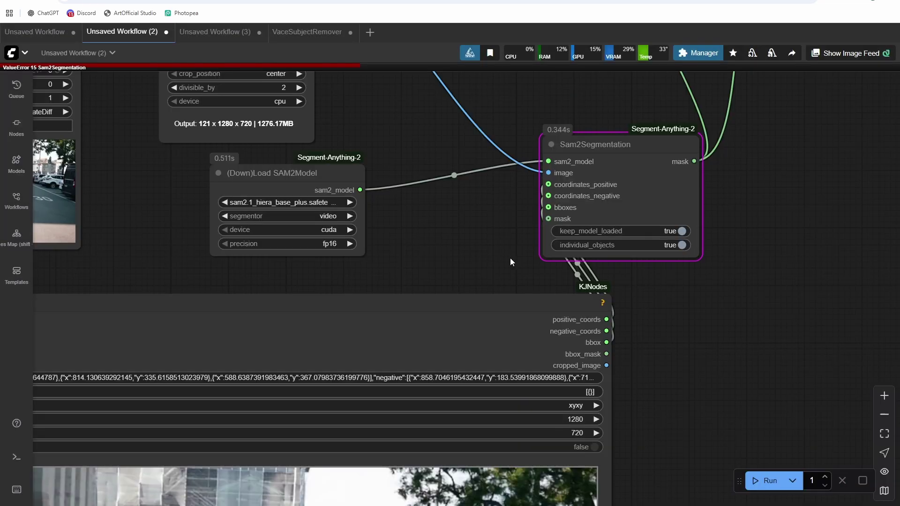
left_click_drag(510, 259, 491, 227)
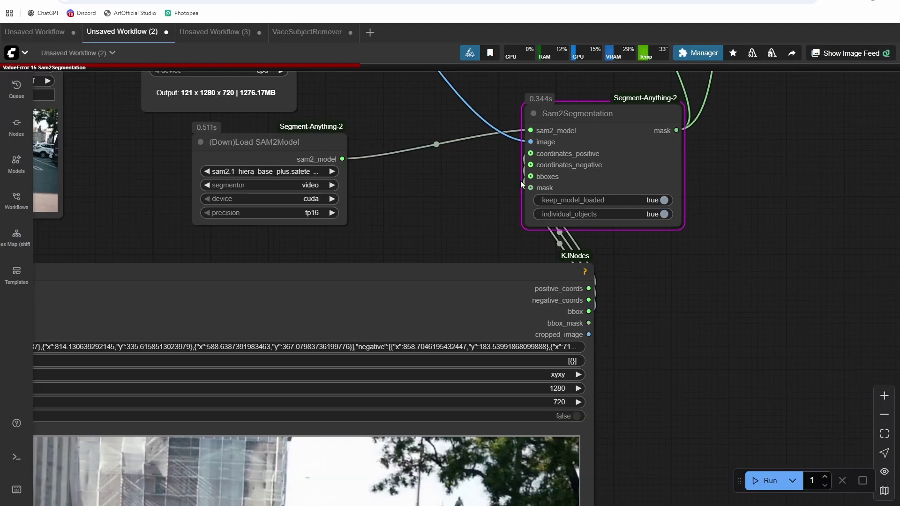
Turn off individual_objects and disconnect the bboxes input on the Sam2Segmentation node, rerunning the workflow
mouse_move(531, 176)
left_mouse_down()
mouse_move(482, 207)
mouse_move(480, 223)
mouse_move(530, 177)
left_mouse_up()
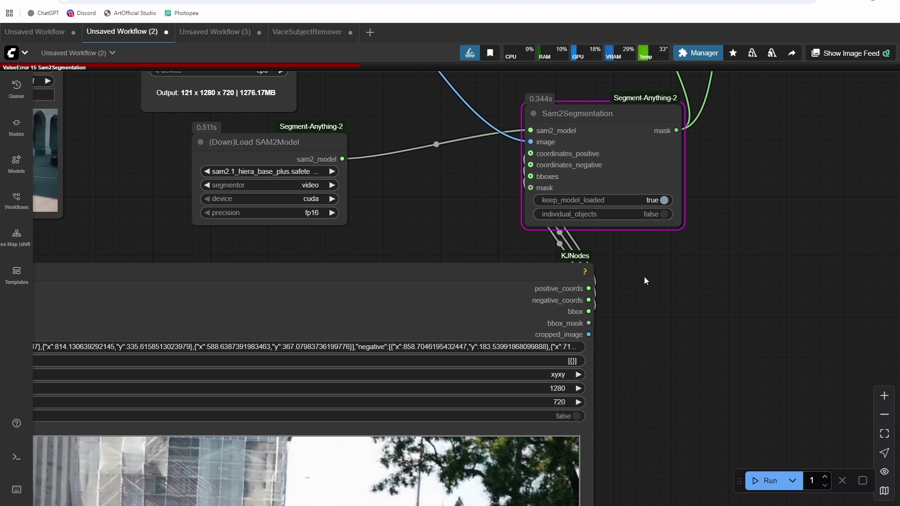
key("ctrl+Return")
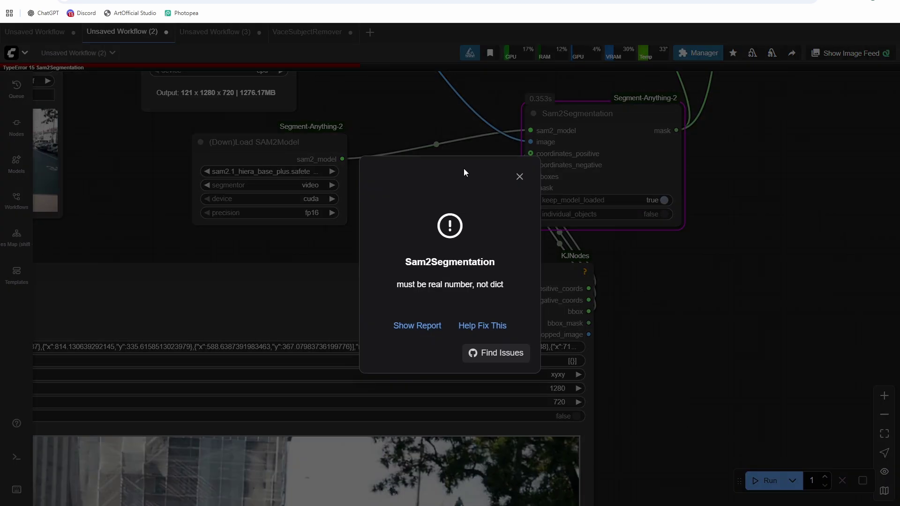
left_click(520, 177)
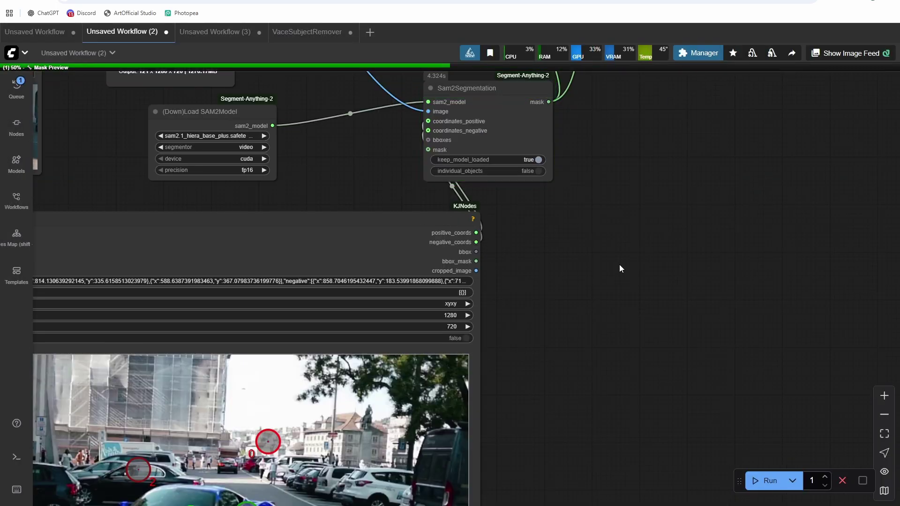
Enlarge a single mask frame in the Mask Preview node to check the car segmentation
left_click_drag(620, 264, 554, 318)
scroll(553, 302, "down", 8)
scroll(600, 140, "up", 6)
scroll(543, 251, "up", 8)
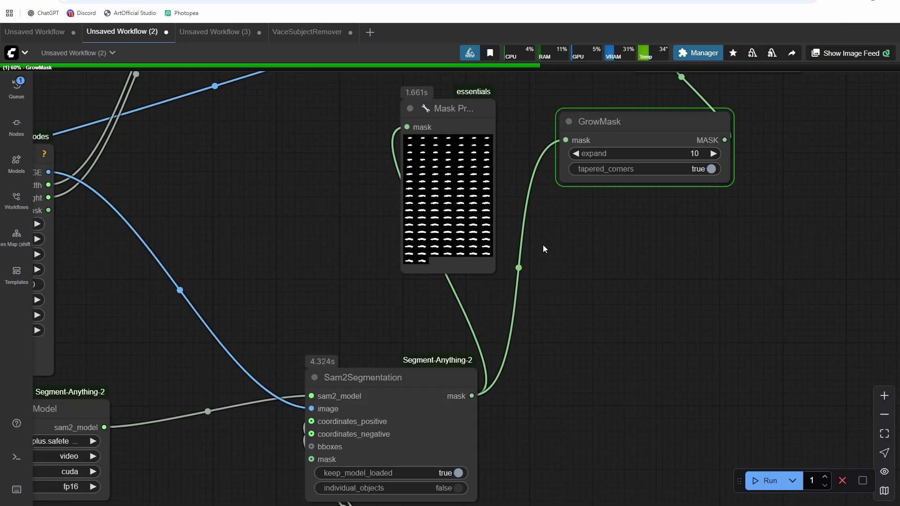
left_click(452, 158)
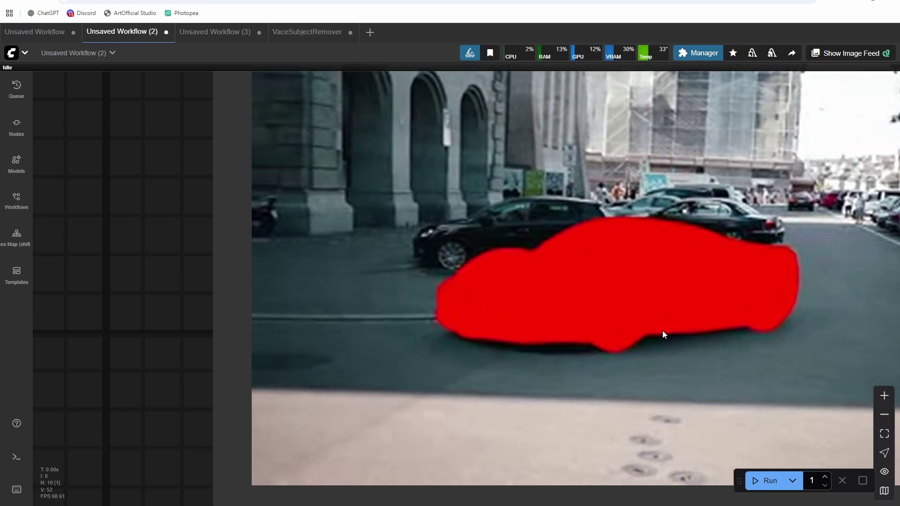
Examine how the red mask overlay covers the moving car in the Video Combine preview
left_click_drag(104, 280, 1, 235)
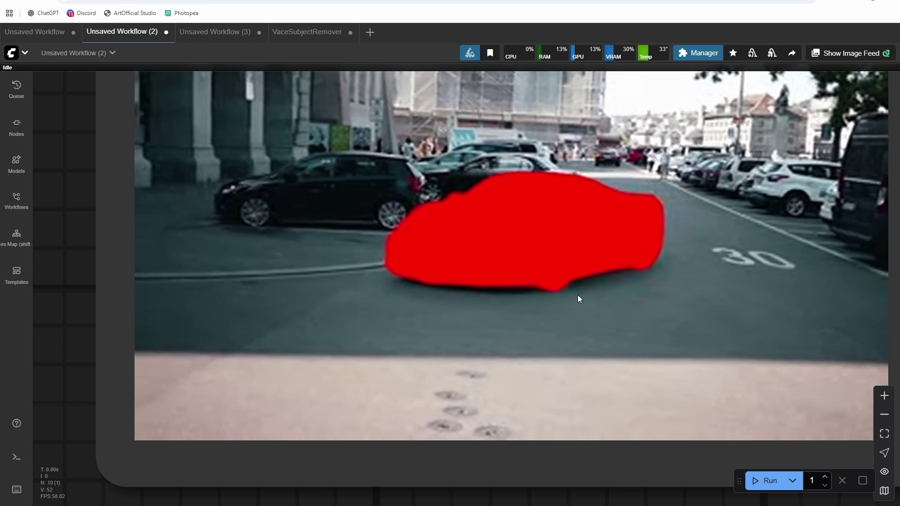
scroll(571, 283, "down", 2)
scroll(571, 283, "down", 1)
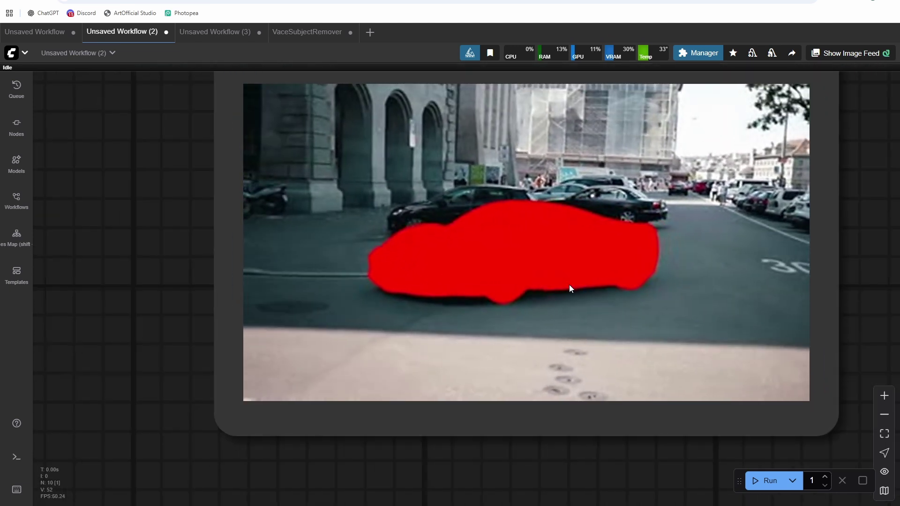
left_click_drag(516, 274, 502, 331)
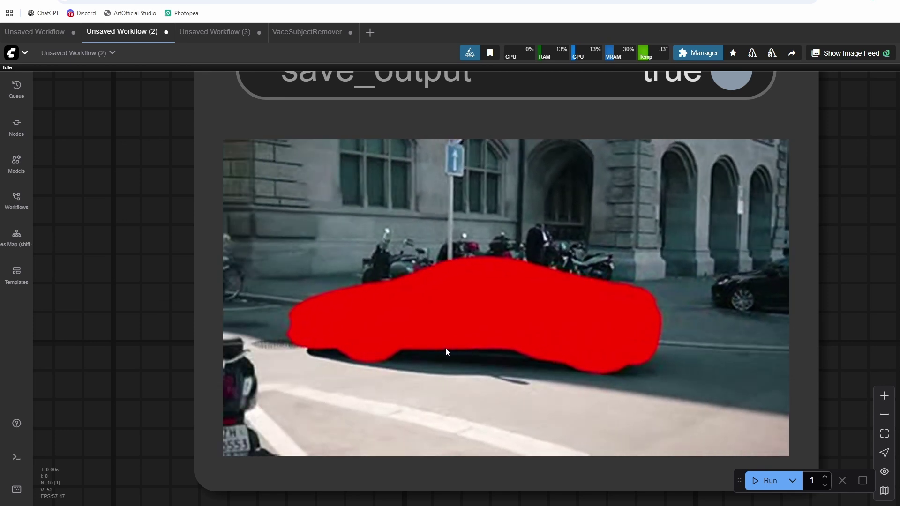
scroll(443, 286, "down", 10)
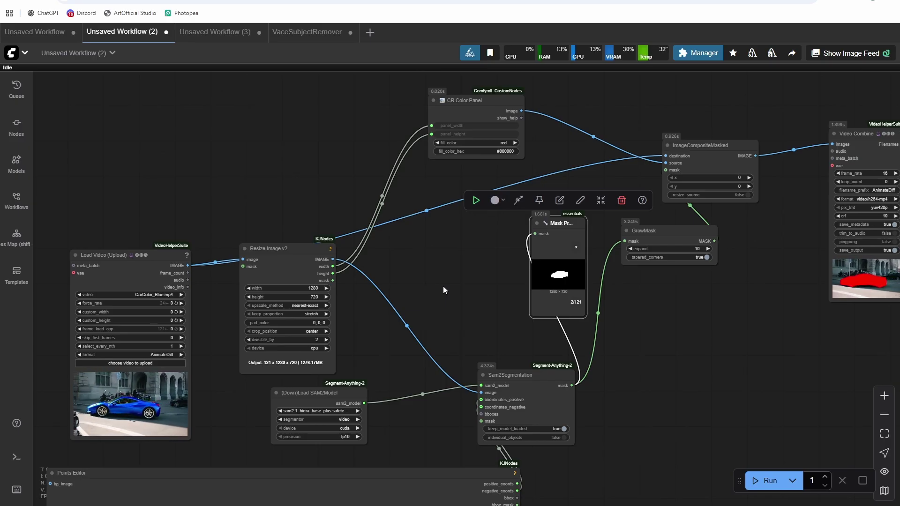
left_click_drag(444, 283, 457, 187)
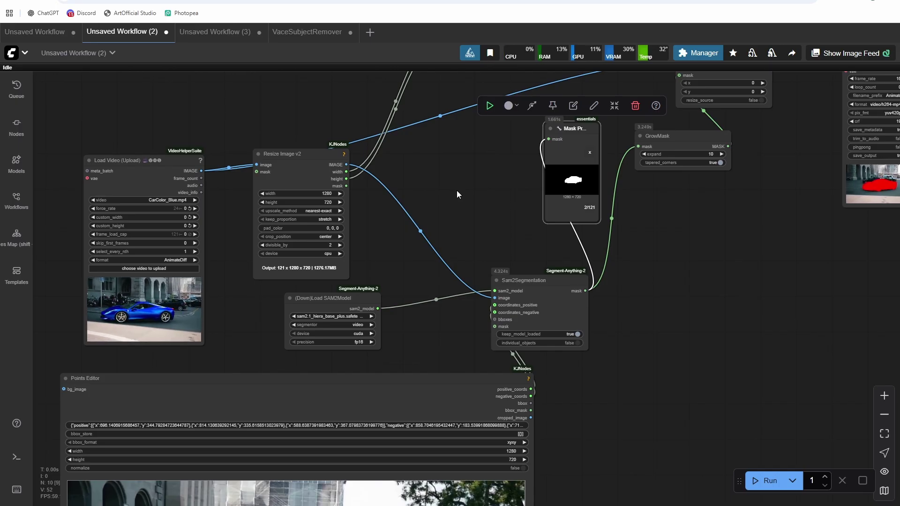
left_click_drag(457, 190, 521, 140)
scroll(517, 174, "down", 1)
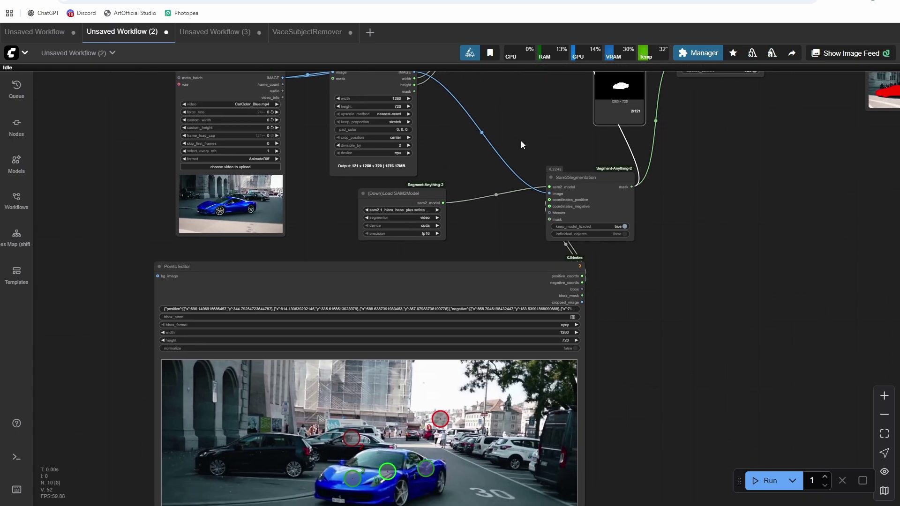
left_click_drag(665, 376, 635, 425)
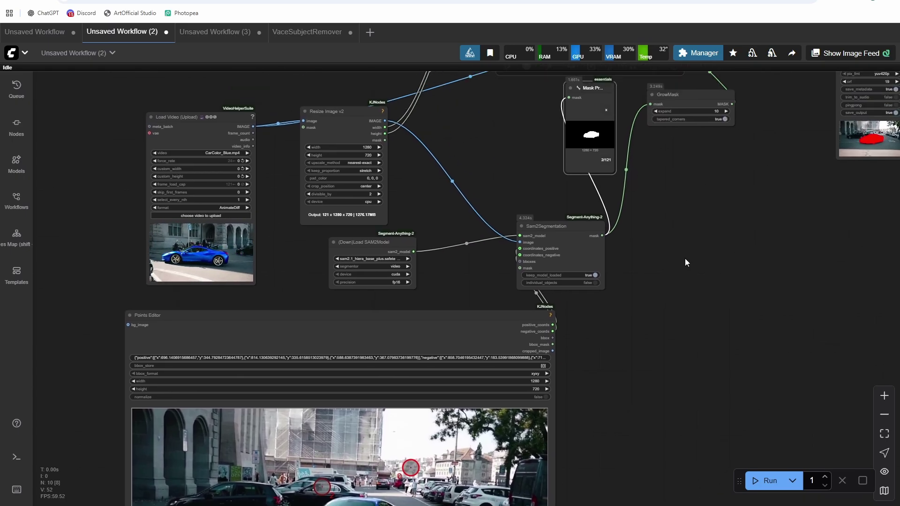
left_click_drag(685, 259, 693, 319)
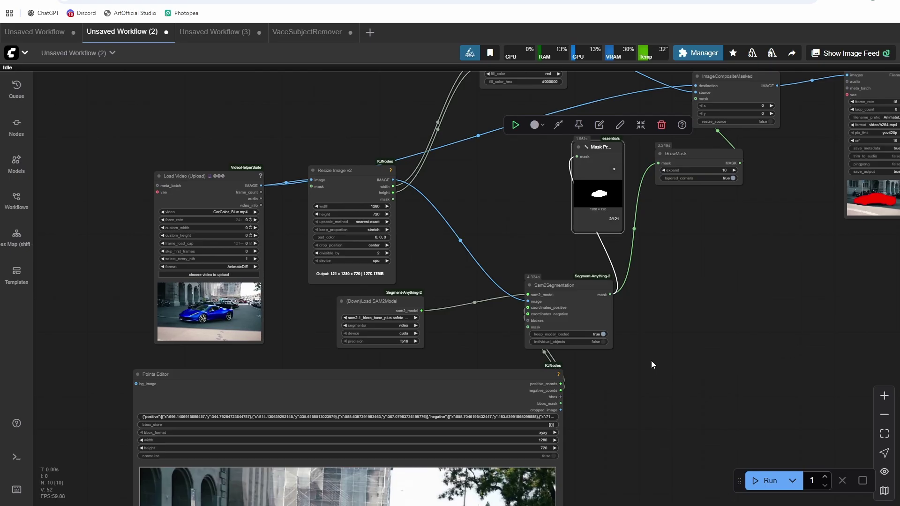